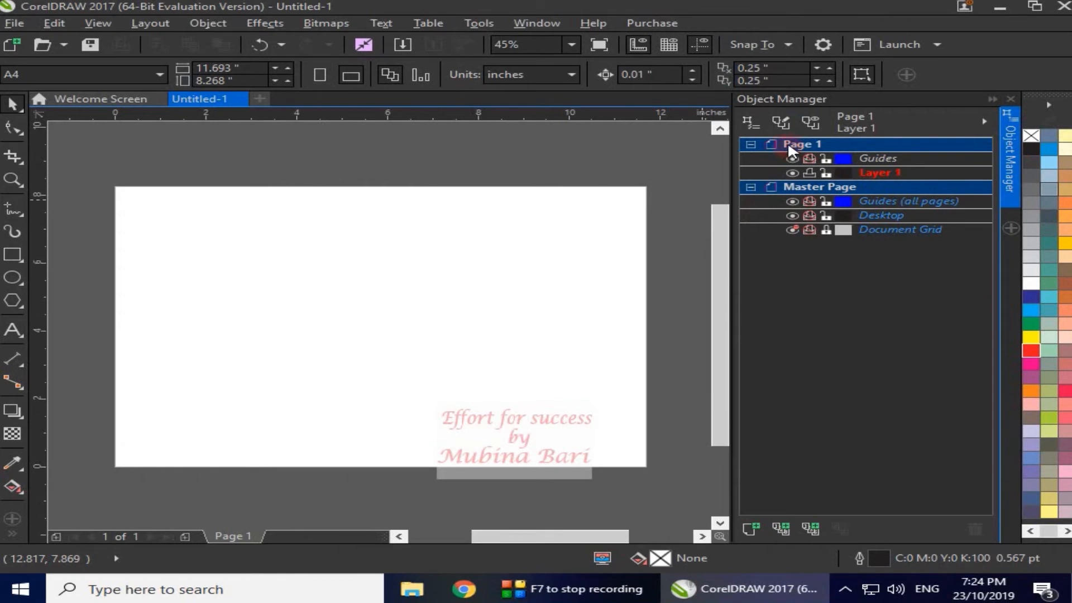
Collapse the layer lists of Page 1 and the Master Page, and add a second page after Page 1
left_click(751, 144)
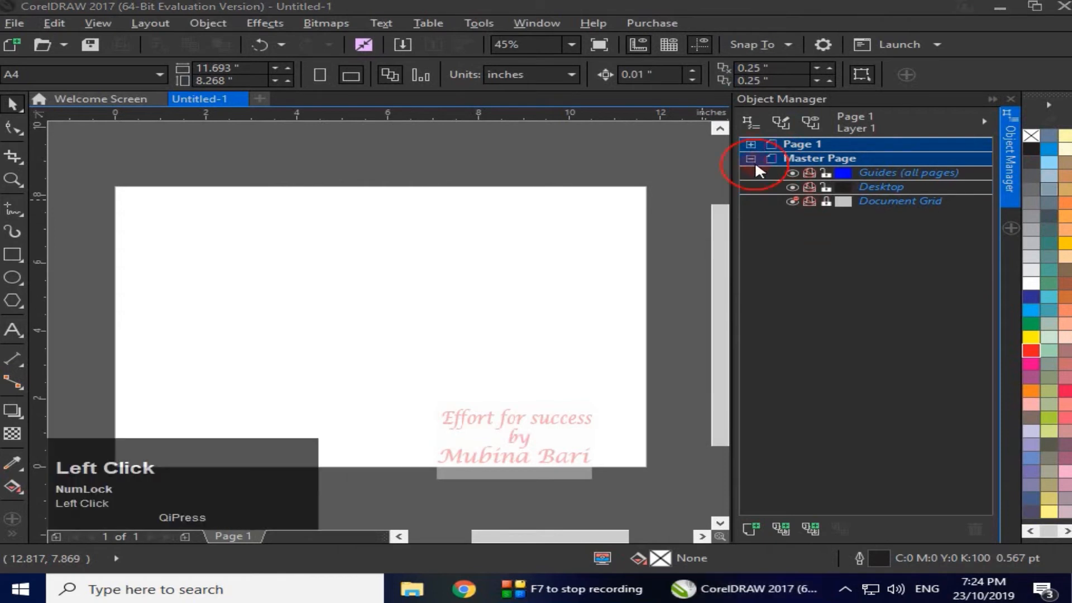
left_click(750, 159)
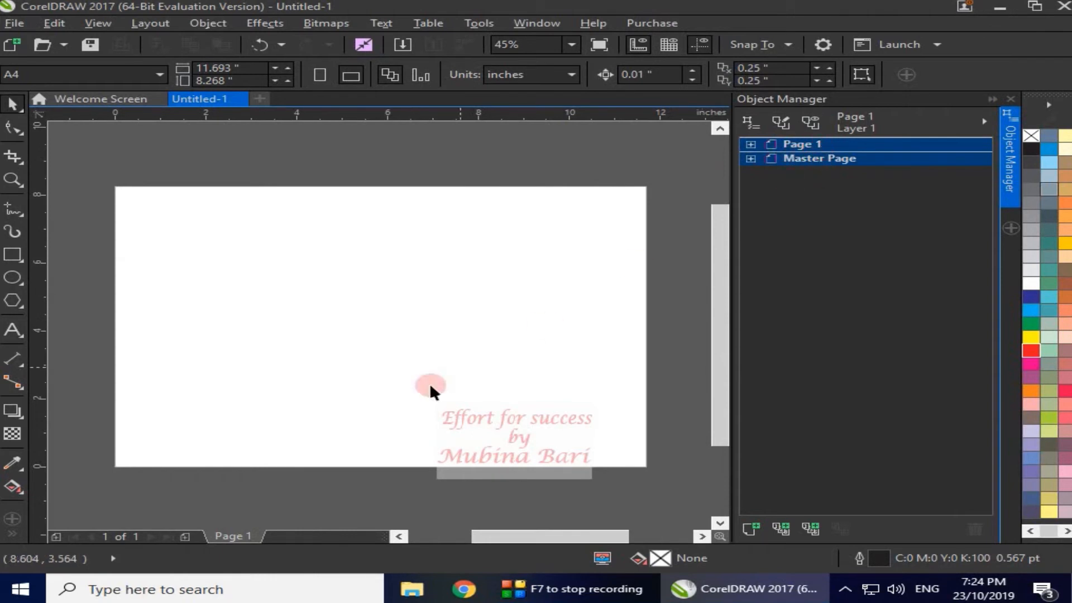
left_click(184, 535)
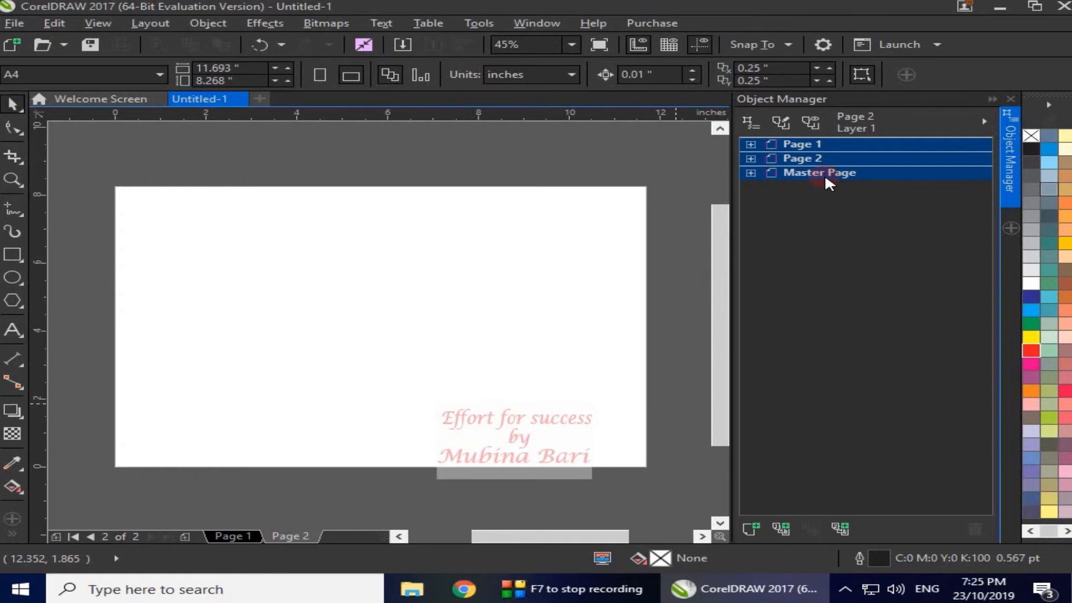
Examine the layers under Page 1, Page 2 and the Master Page, collapsing each list again
left_click(751, 144)
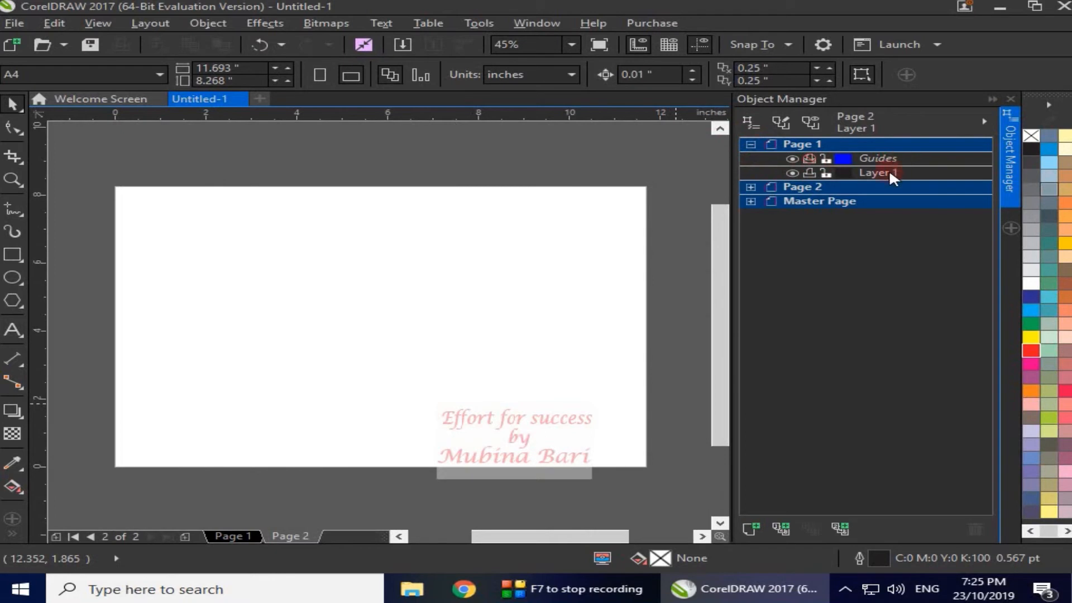
left_click(750, 187)
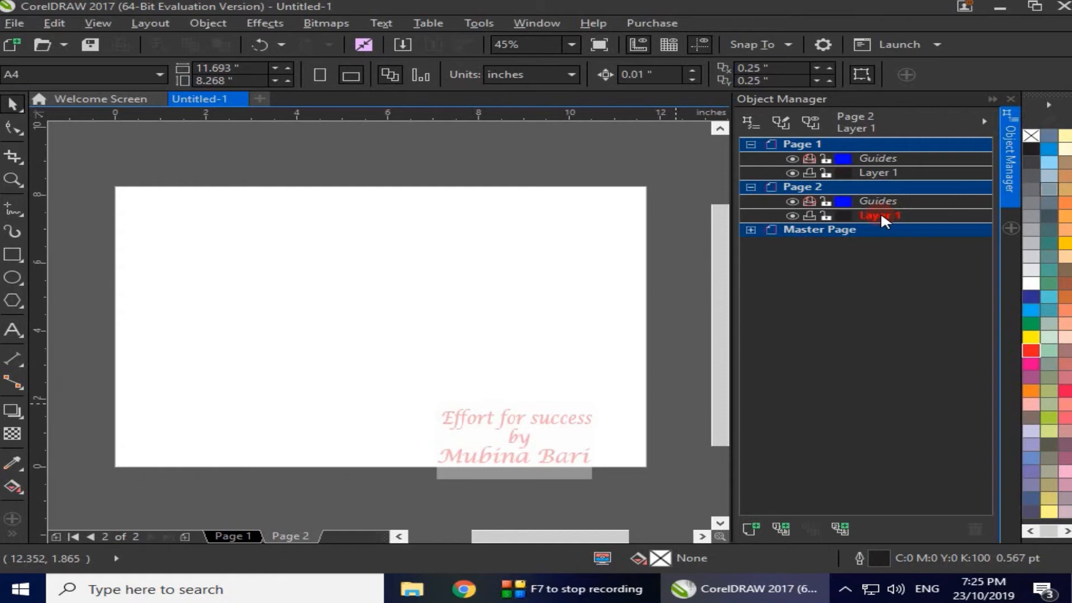
left_click(751, 187)
left_click(750, 144)
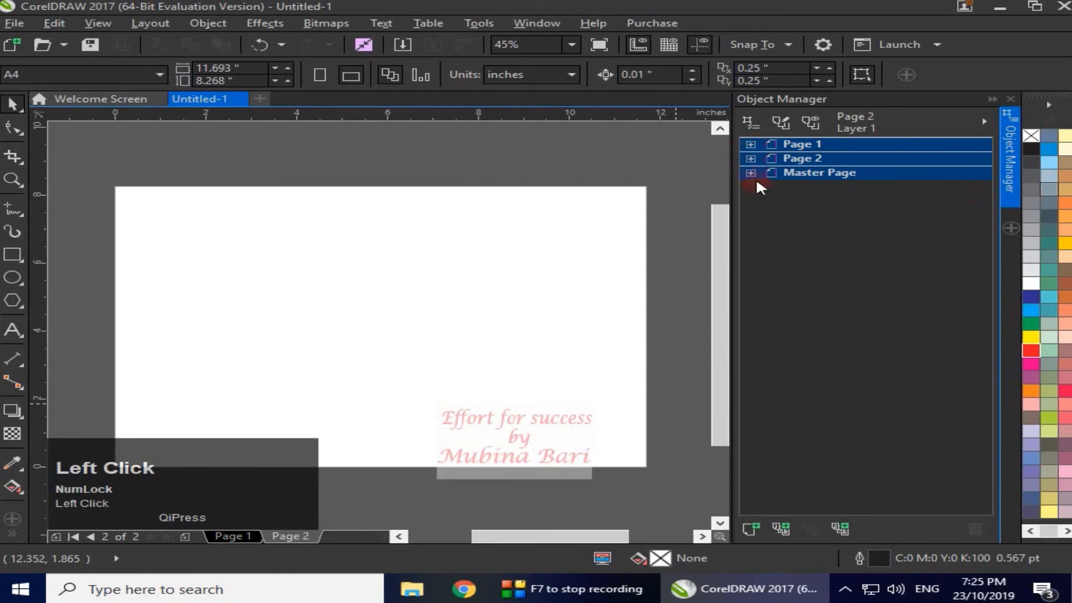
left_click(751, 173)
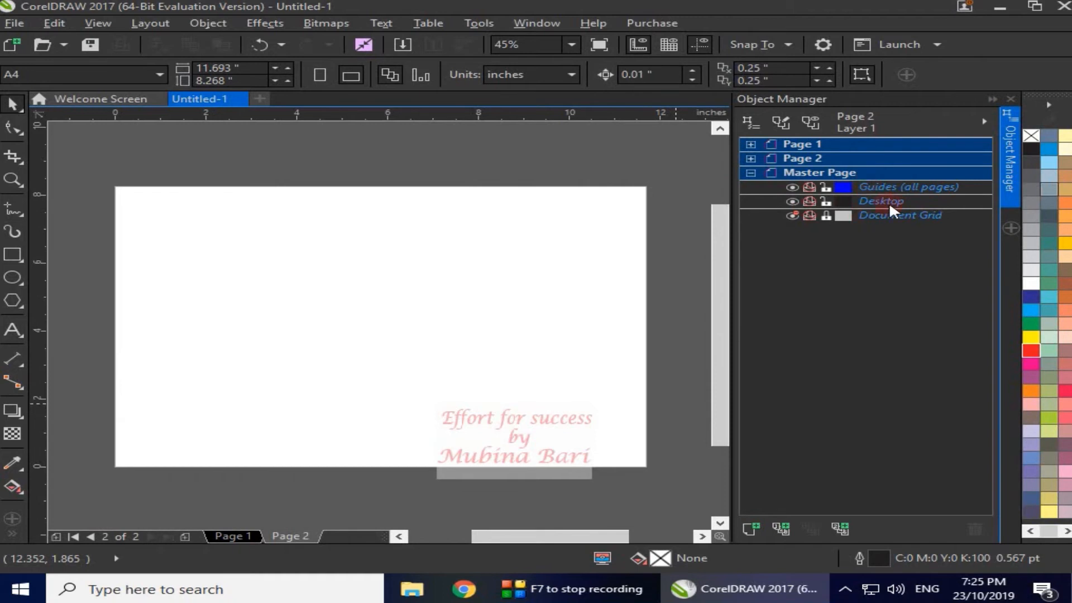
left_click(750, 173)
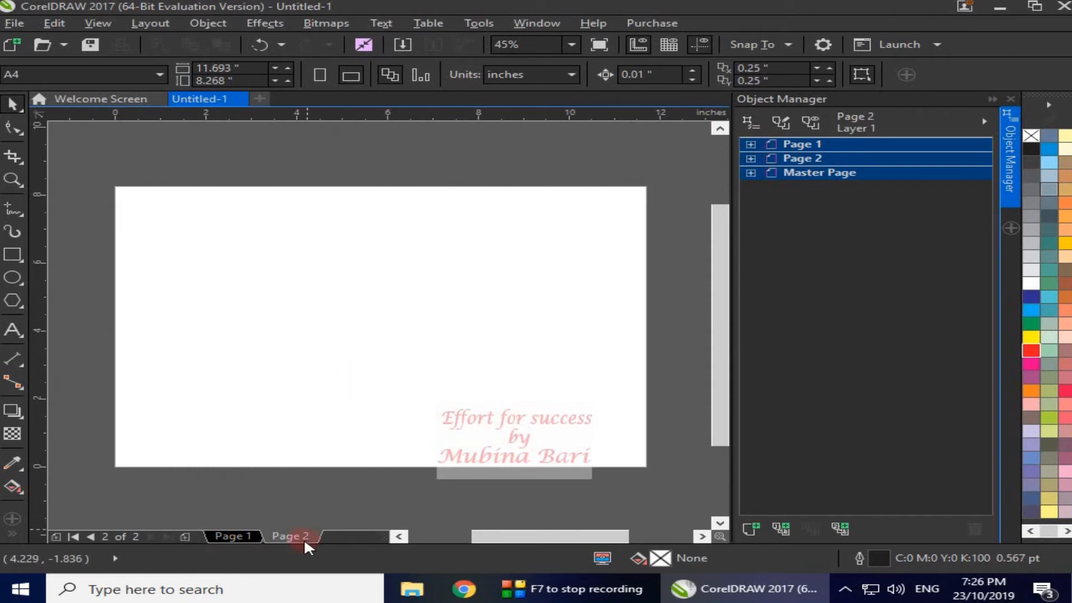
On Page 1, draw a rectangle about 3.26 by 3.19 inches in the left half and fill it red
left_click(252, 535)
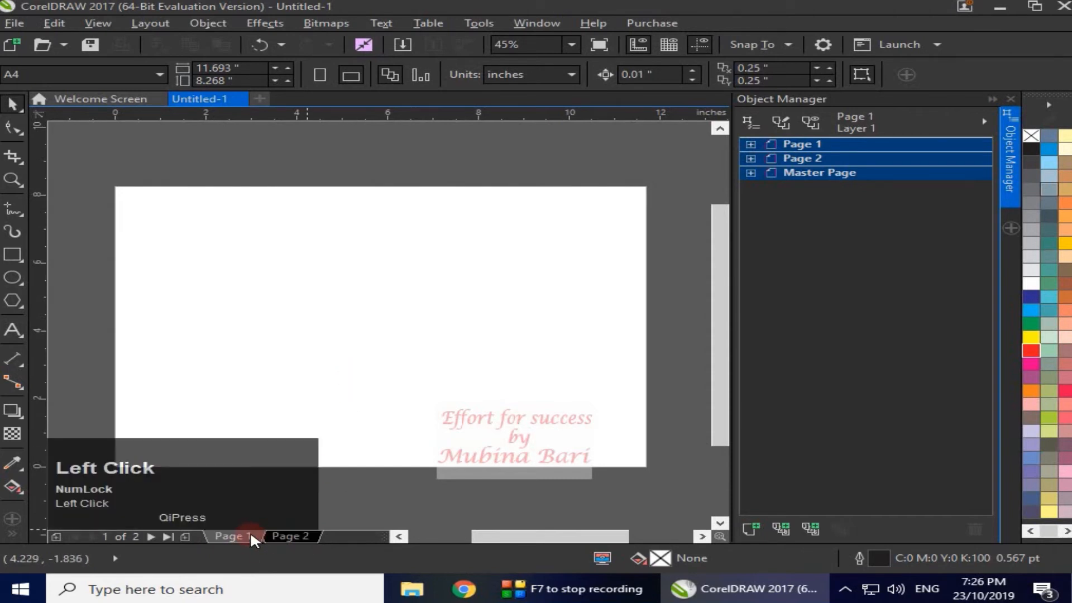
left_click(11, 255)
left_click_drag(208, 260, 356, 368)
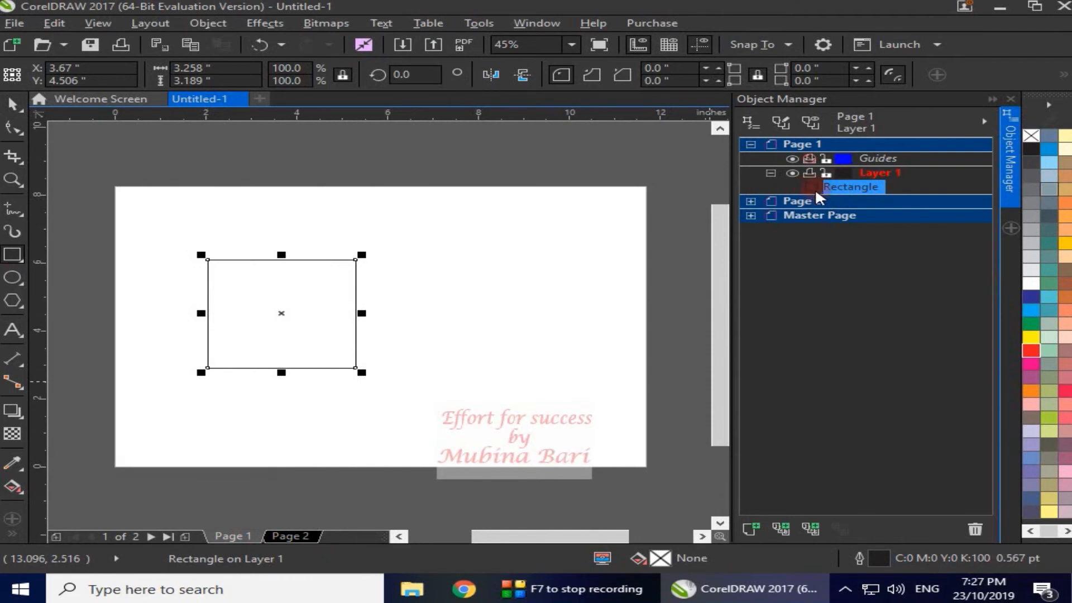
left_click(1031, 351)
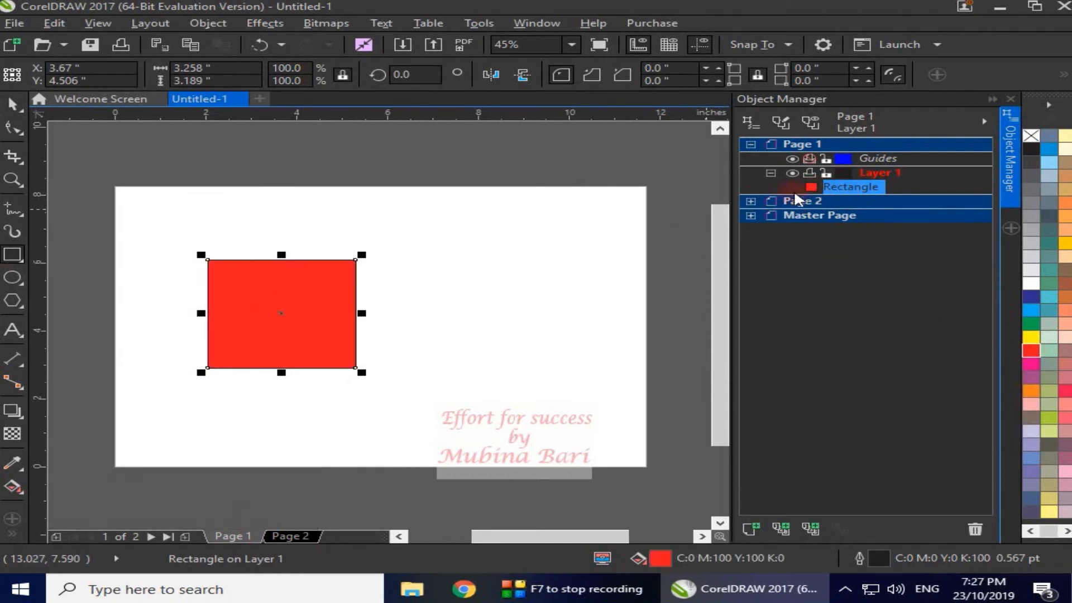
key("space")
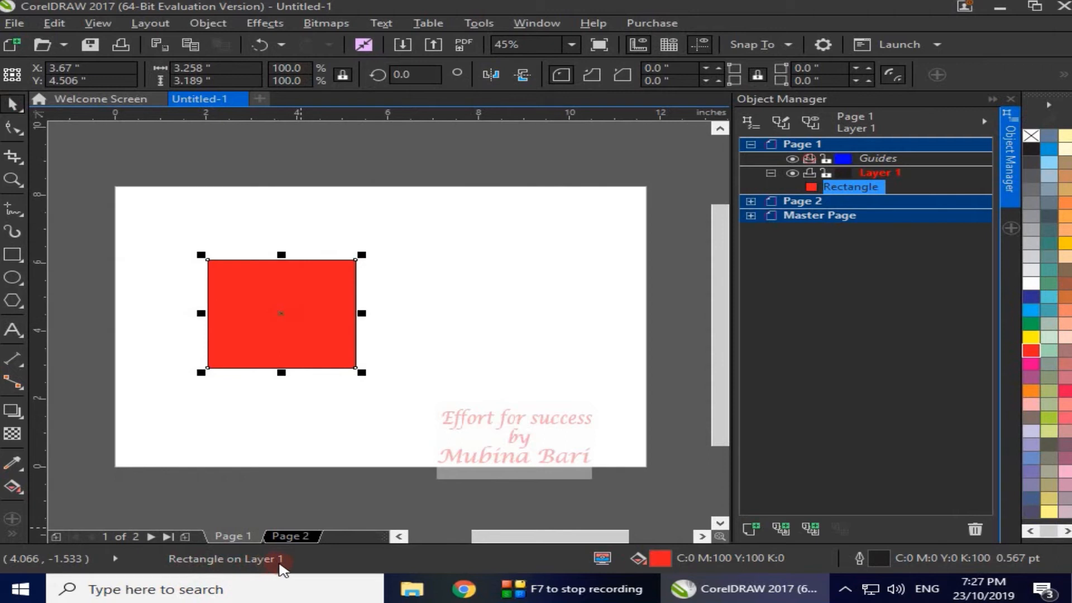
Draw an ellipse about 2.16 by 3.03 inches to the right of the rectangle and fill it green
left_click(13, 279)
left_click(106, 279)
left_click_drag(453, 254, 563, 364)
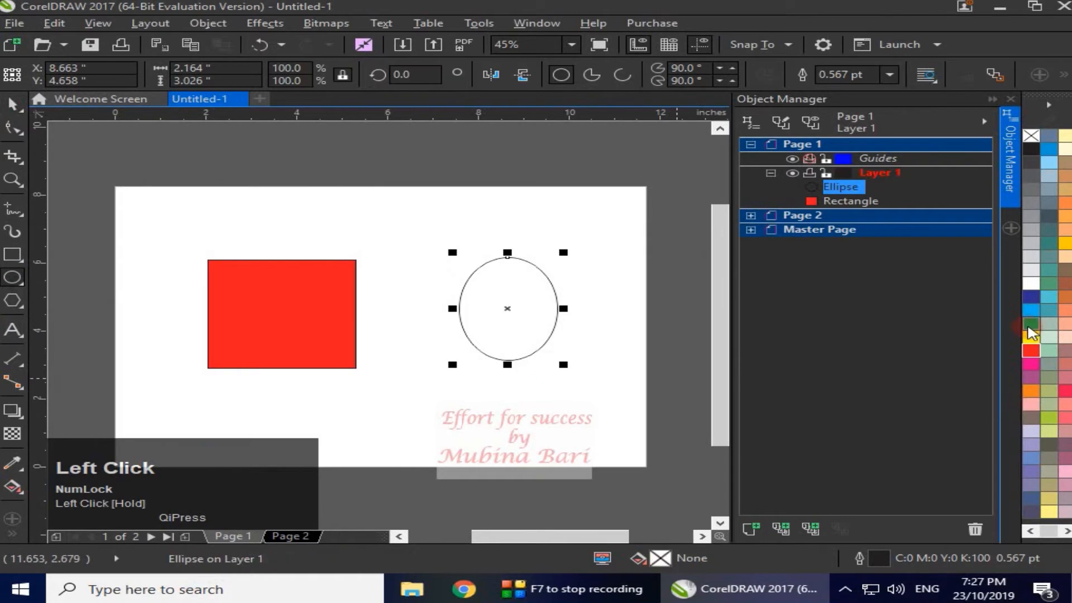
left_click(1031, 324)
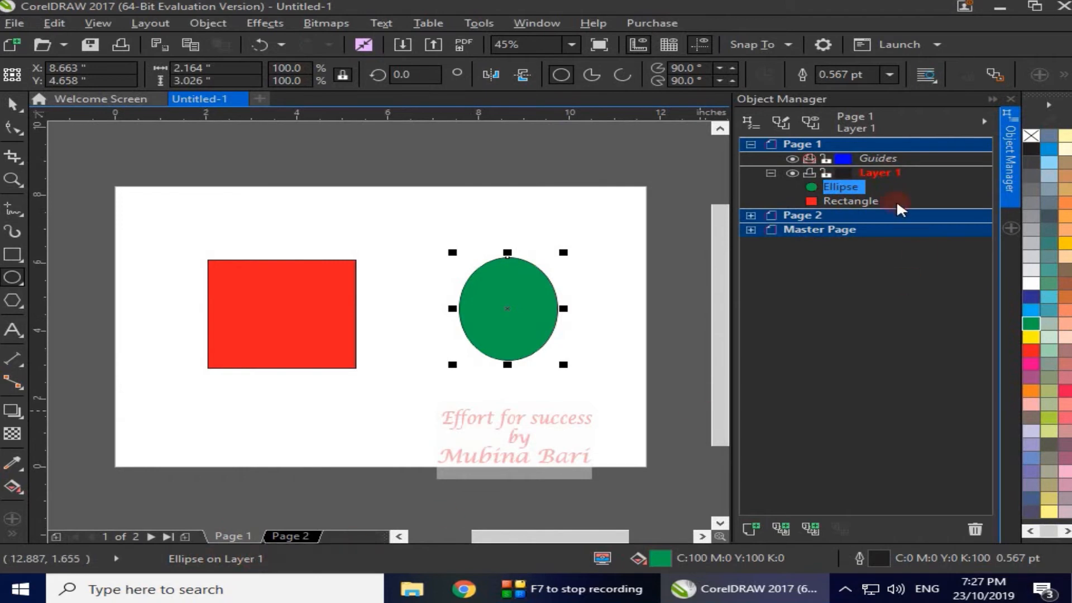
On Page 2, draw a five-sided polygon about 2.21 by 2.78 inches near the middle and fill it green
left_click(307, 536)
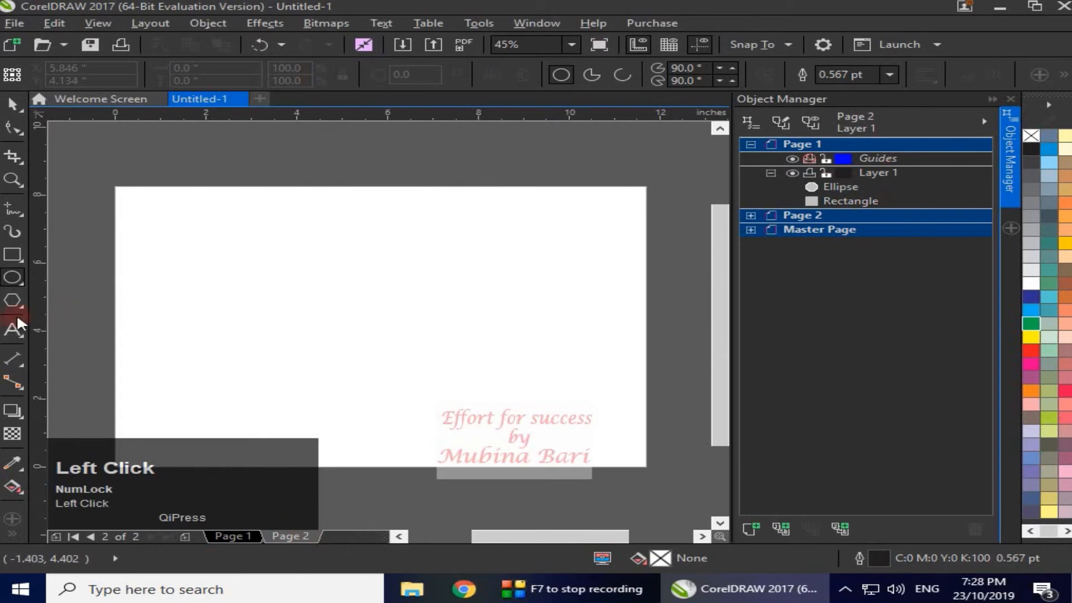
left_click(13, 300)
left_click_drag(294, 279, 408, 383)
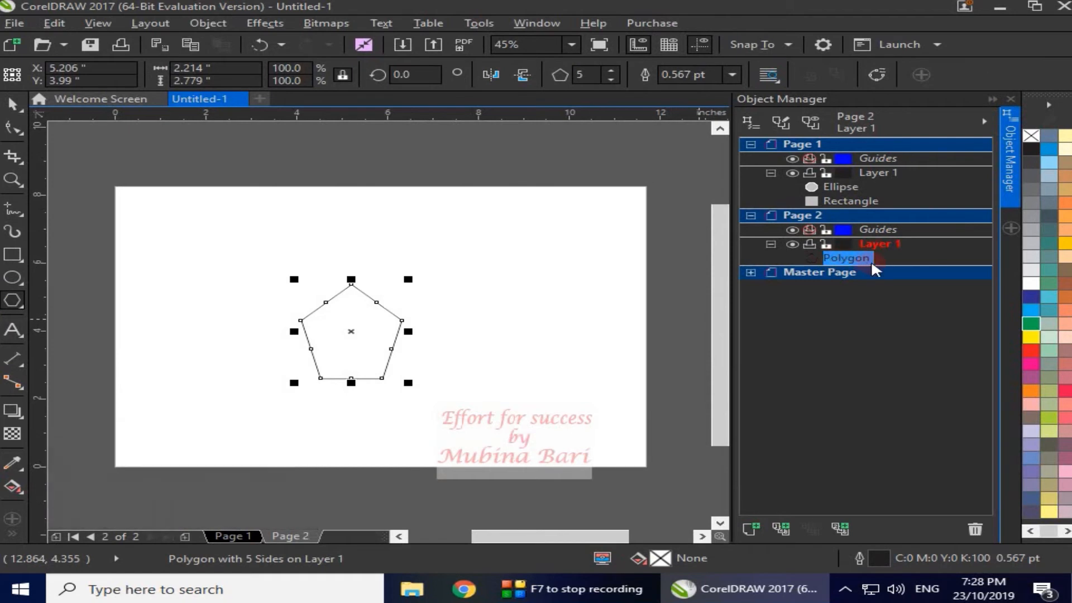
left_click(1030, 324)
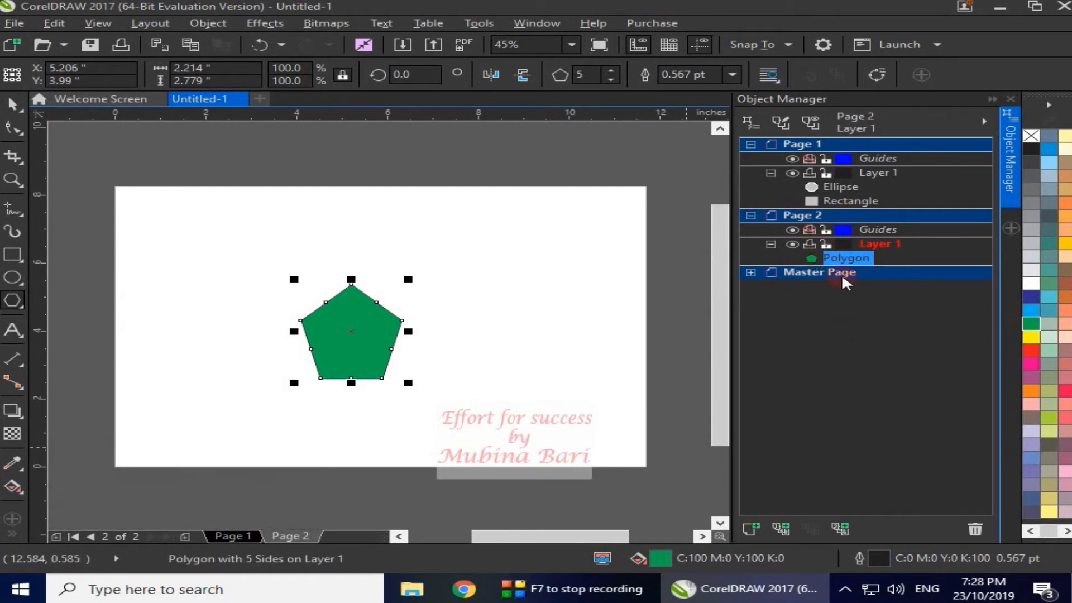
Go back to Page 1, hide its Layer 1 and show it again
left_click(232, 536)
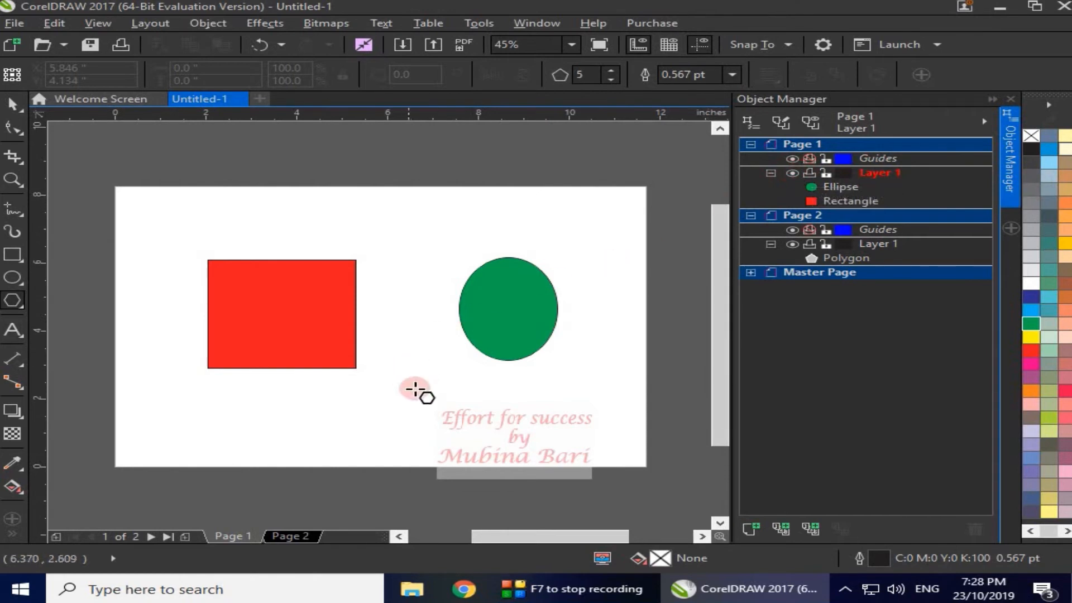
left_click(792, 173)
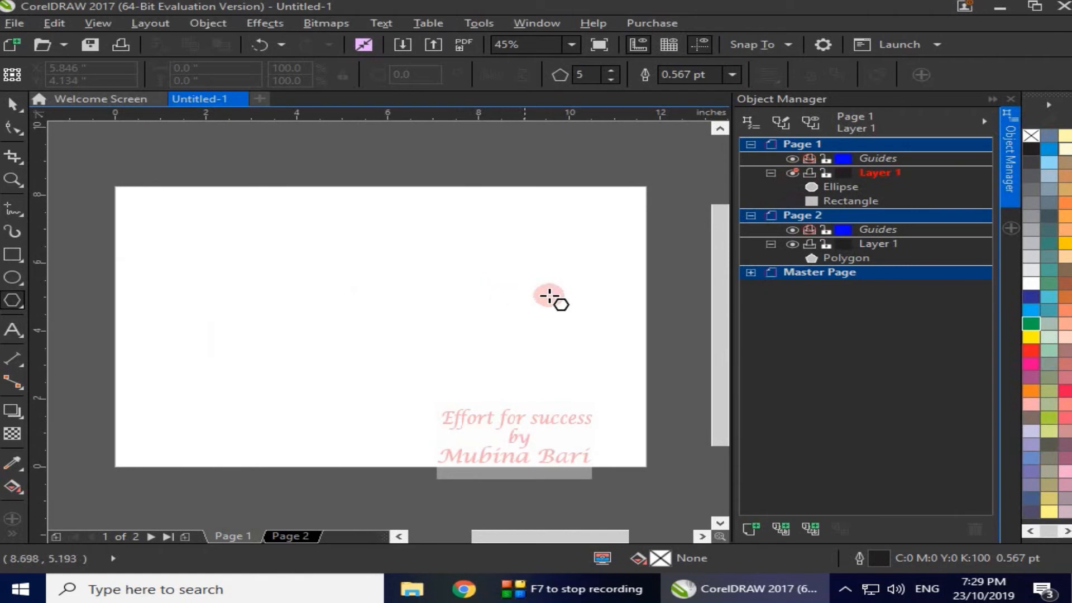
left_click(792, 173)
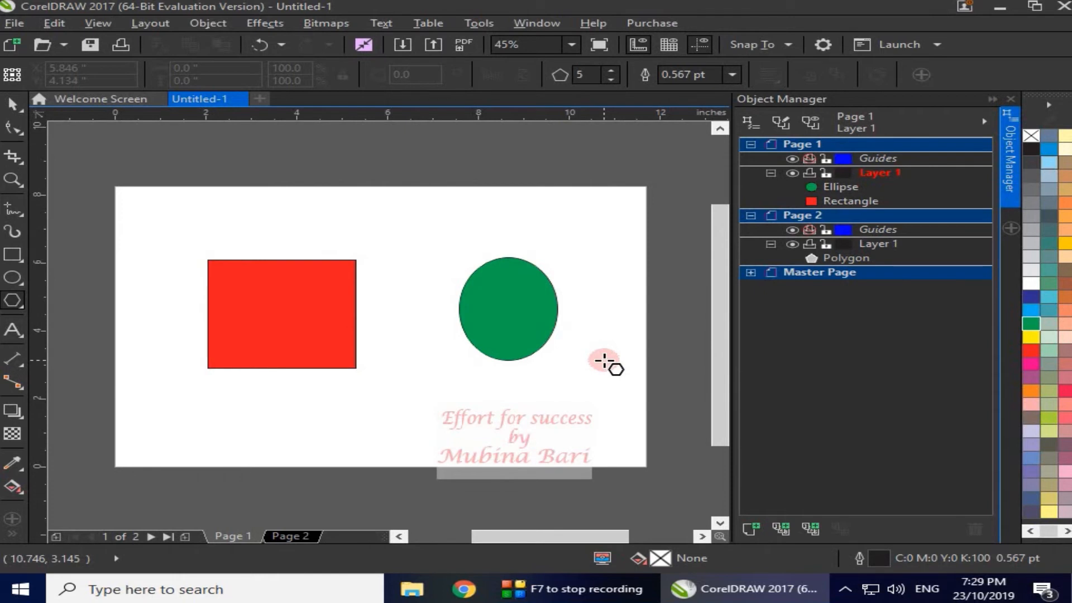
Disable printing and exporting for Layer 1 on Page 1, and add a new layer with the default name above it
left_click(809, 171)
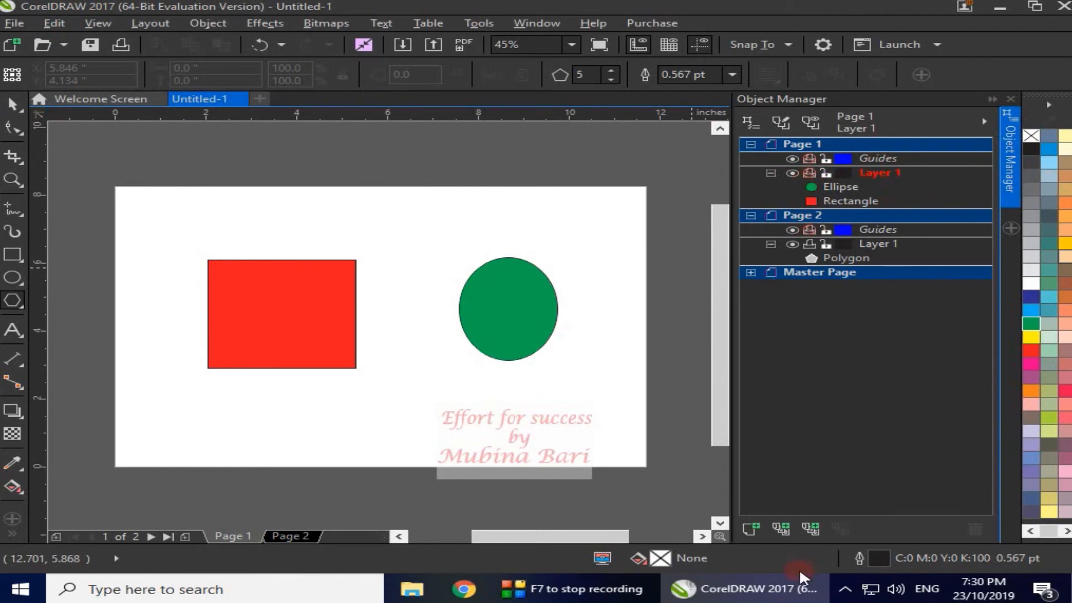
left_click(746, 524)
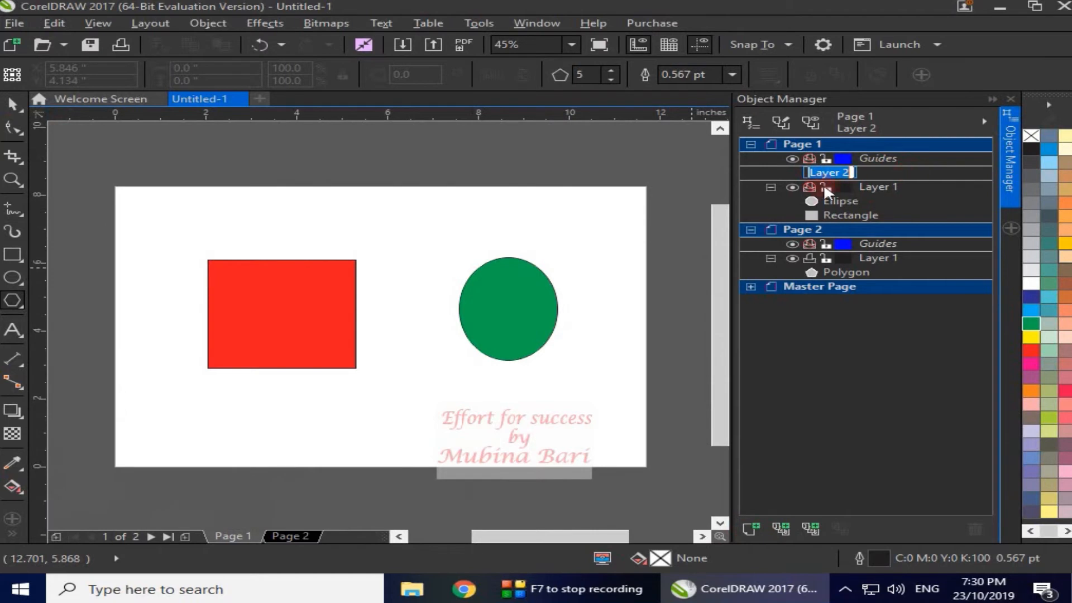
left_click(692, 226)
left_click(916, 168)
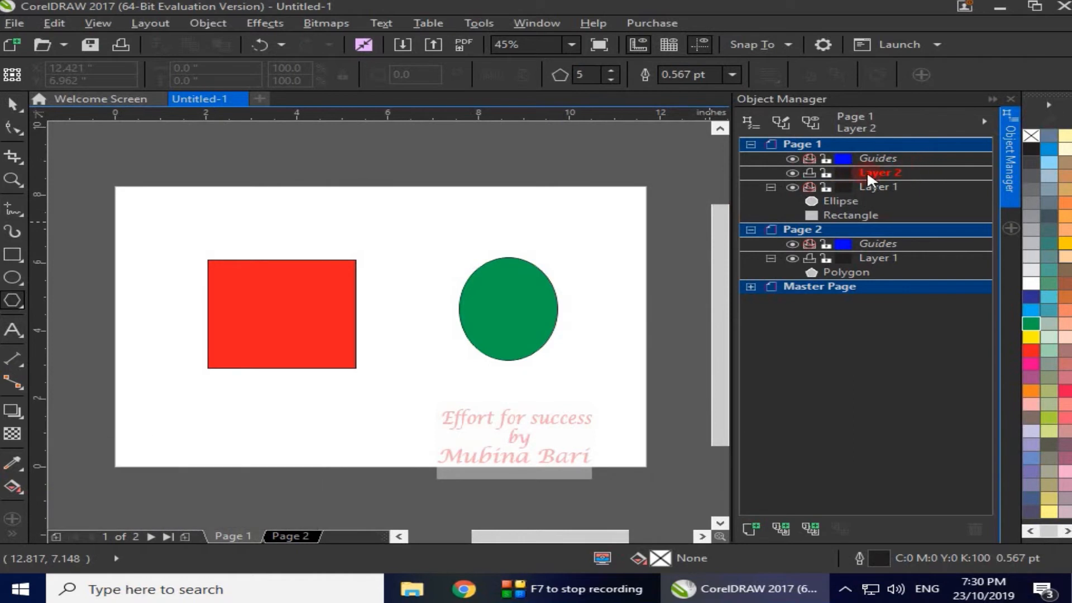
left_click(815, 172)
On Layer 2, draw a five-pointed star about 2.94 by 2.72 inches below the ellipse and fill it with cyan
left_click(22, 299)
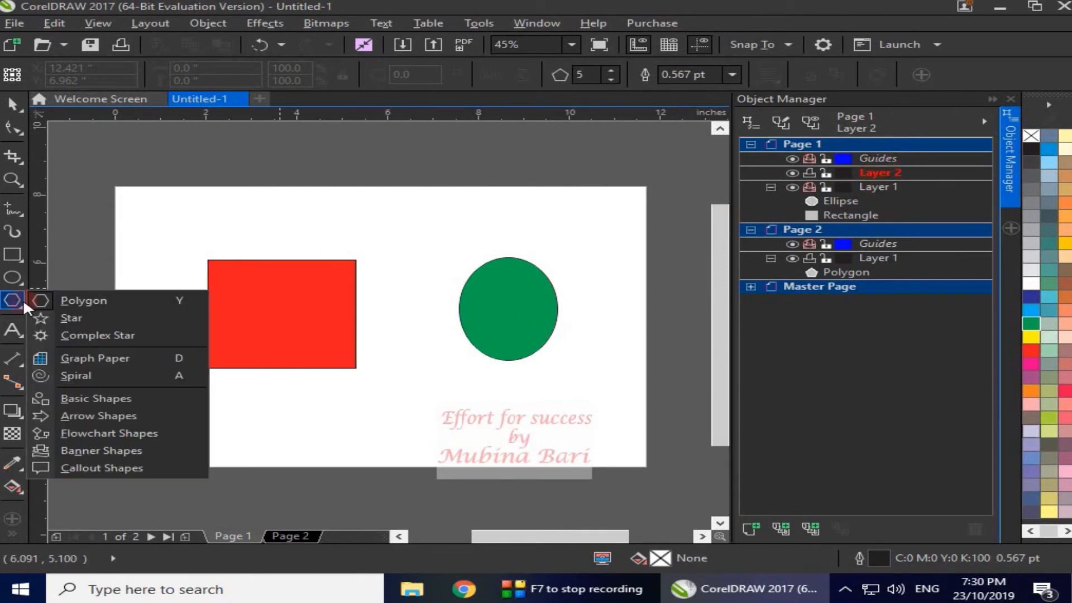
left_click(65, 318)
left_click_drag(398, 341, 533, 440)
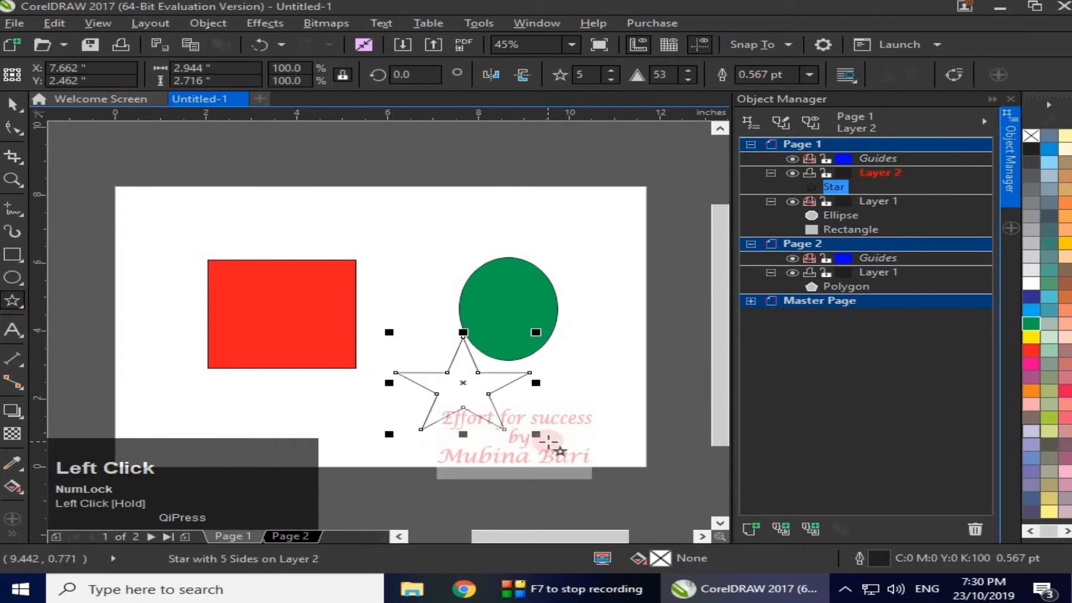
left_click(1034, 311)
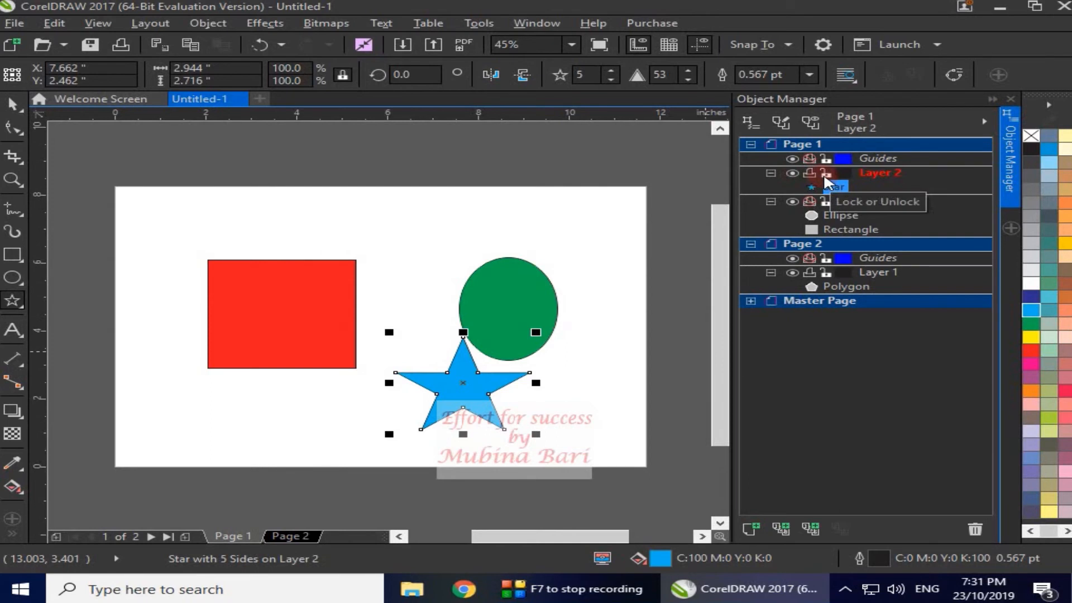
Hide Layer 2 with the star and show it again
left_click(791, 172)
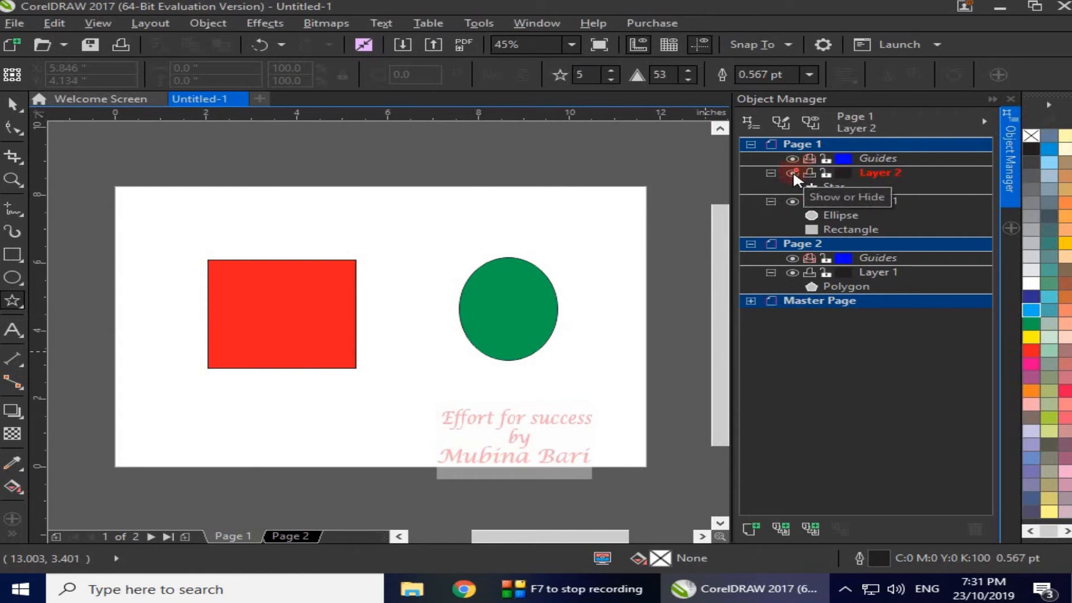
left_click(792, 171)
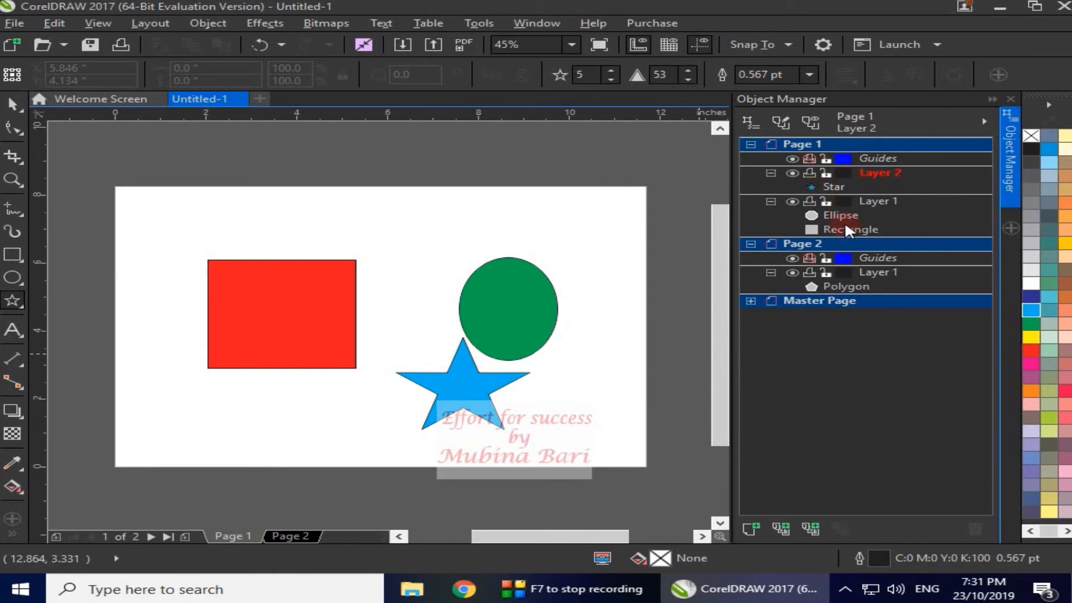
Disable printing and exporting for Layer 1 on Page 1, check the print preview, and close it
left_click(809, 203)
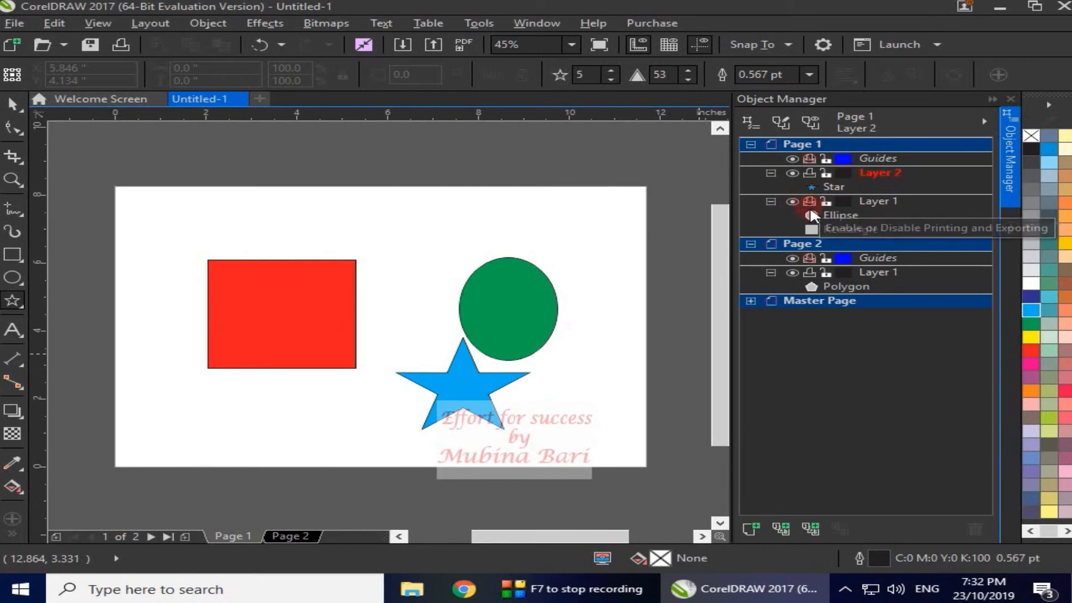
left_click(122, 46)
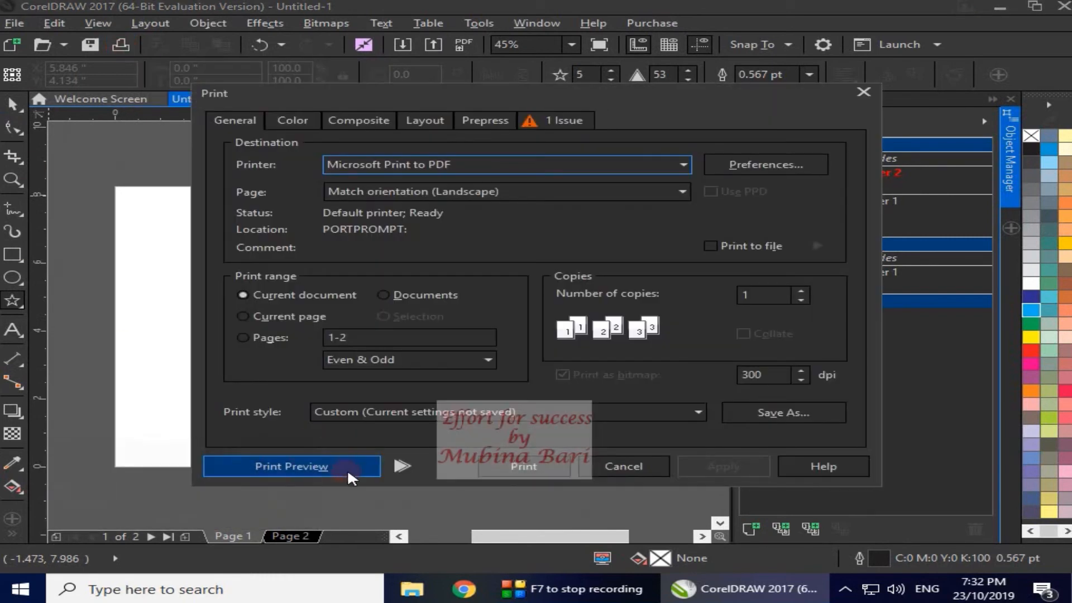
left_click(338, 466)
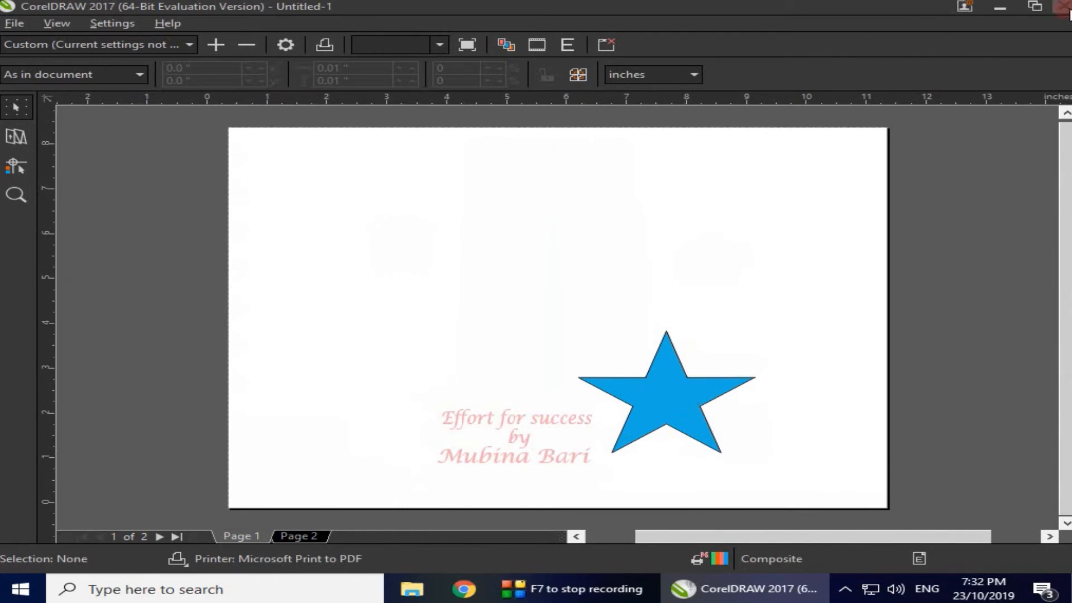
left_click(1063, 9)
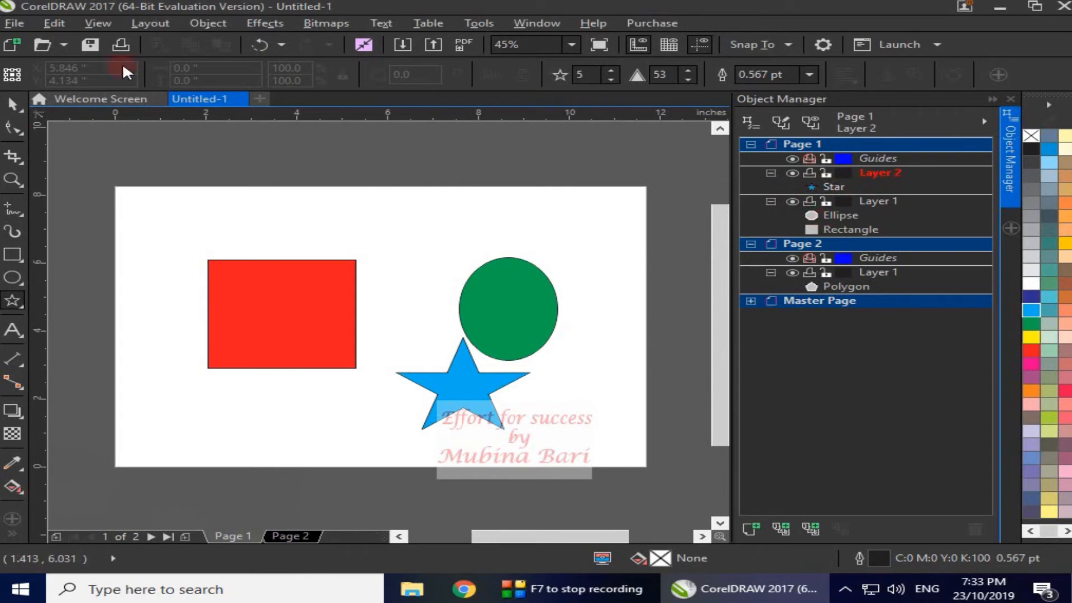
Check Page 1 in the print preview with printing enabled for both layers, and close the preview
left_click(121, 44)
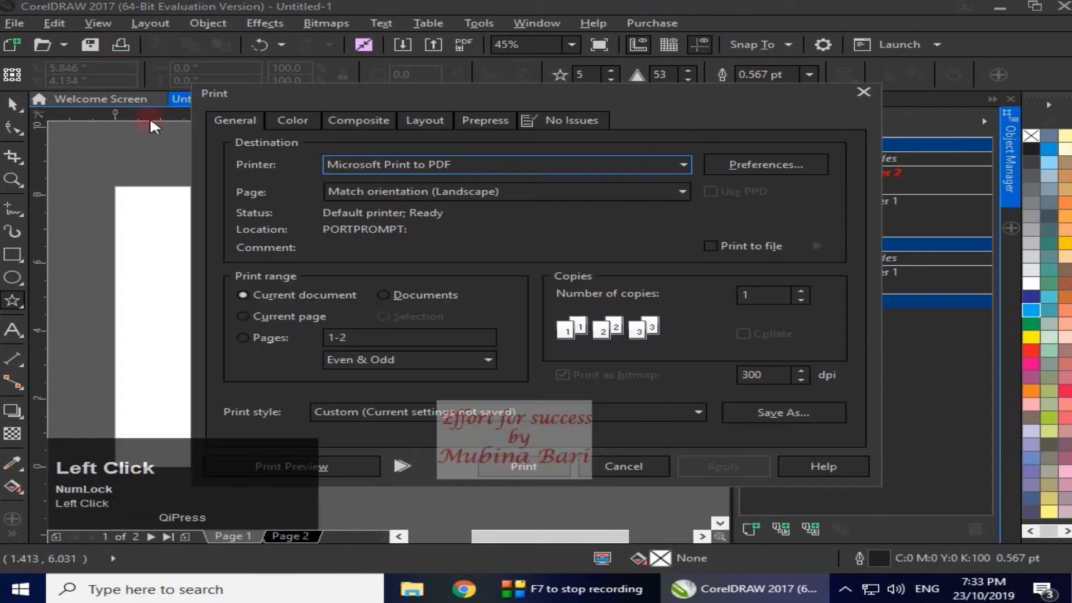
left_click(328, 460)
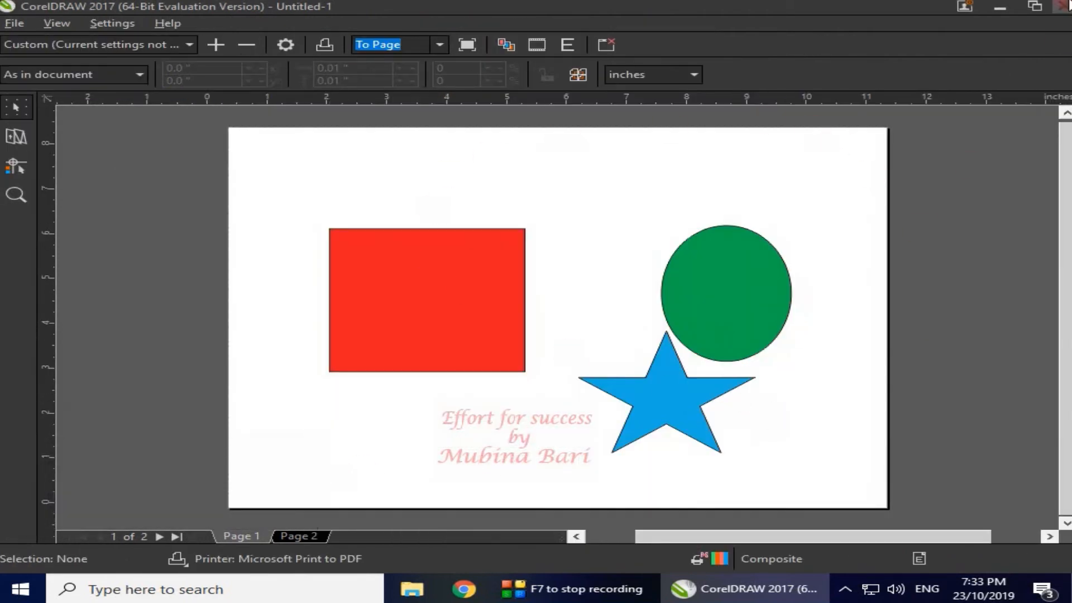
left_click(1064, 15)
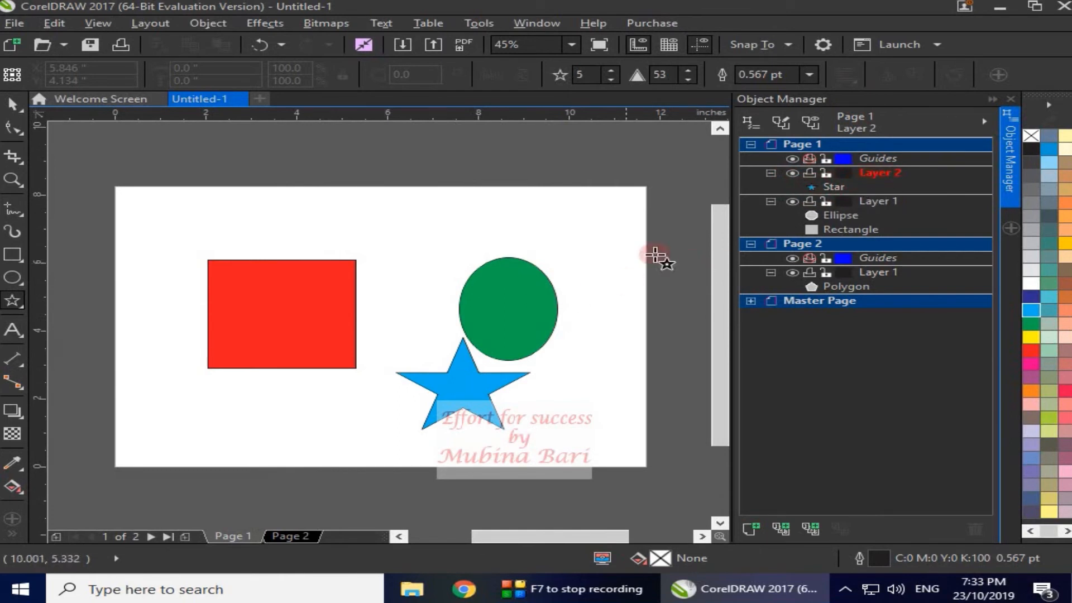
Lock Layer 2 on Page 1 and try to select the star with the Pick tool
left_click(826, 174)
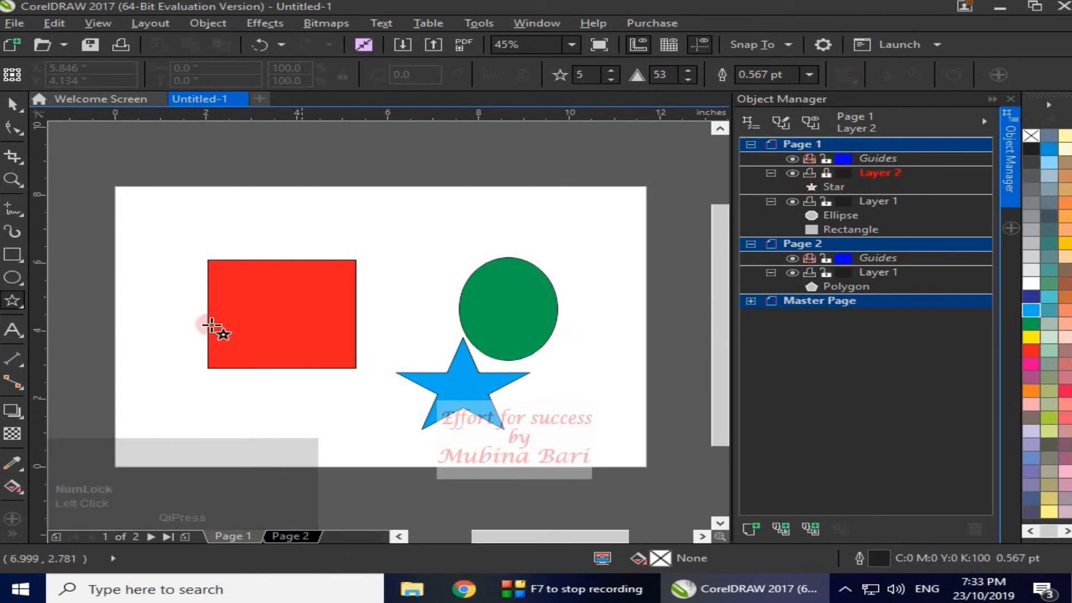
left_click(11, 105)
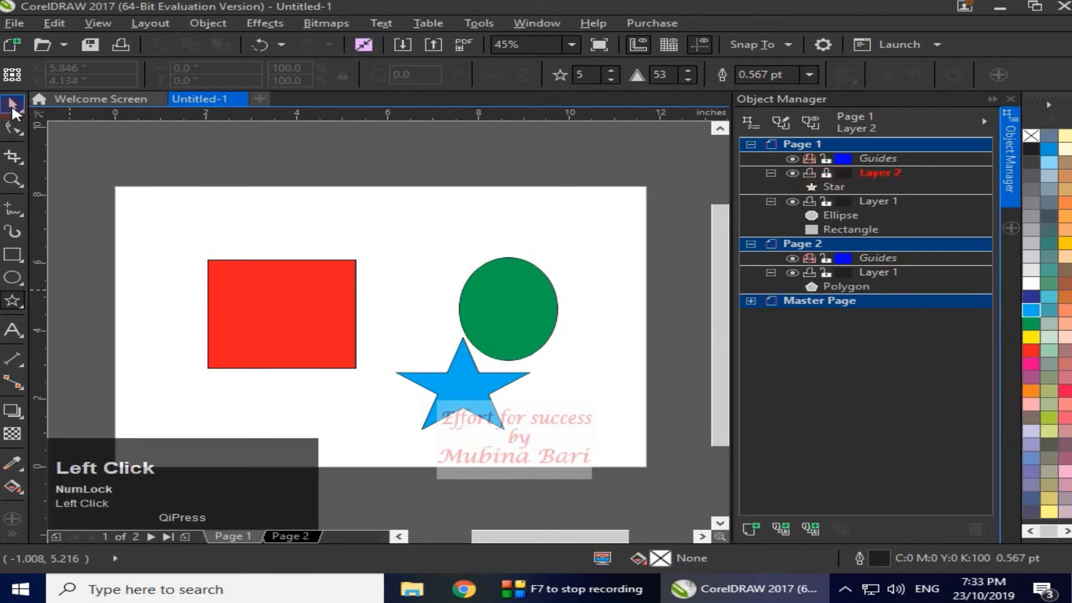
left_click(487, 394)
left_click(486, 395)
left_click(487, 395)
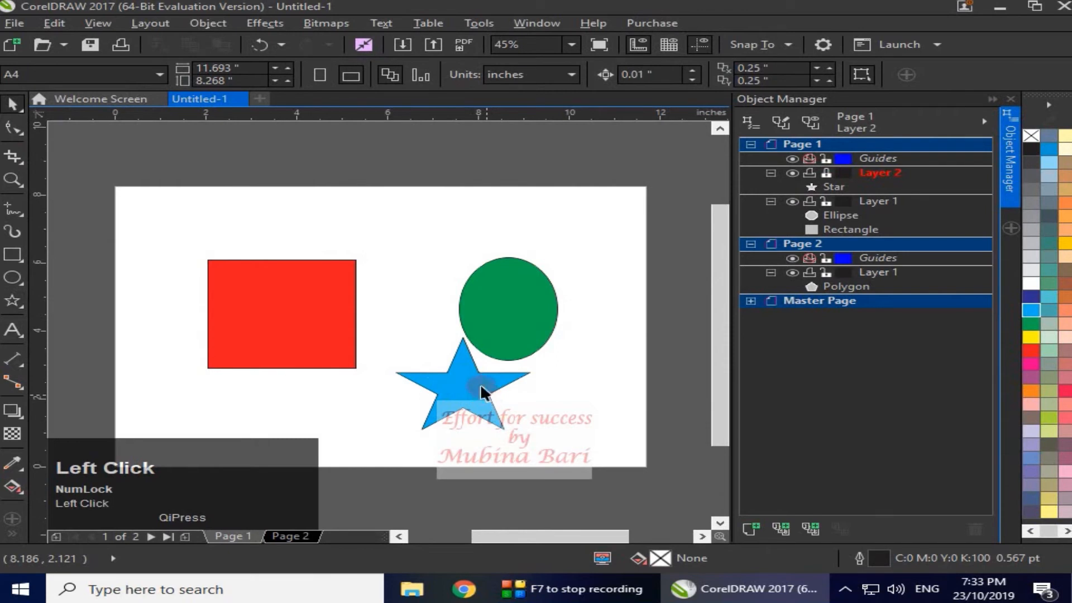
Activate the unlocked Layer 1 on Page 1 and select its ellipse and rectangle in turn
left_click(872, 202)
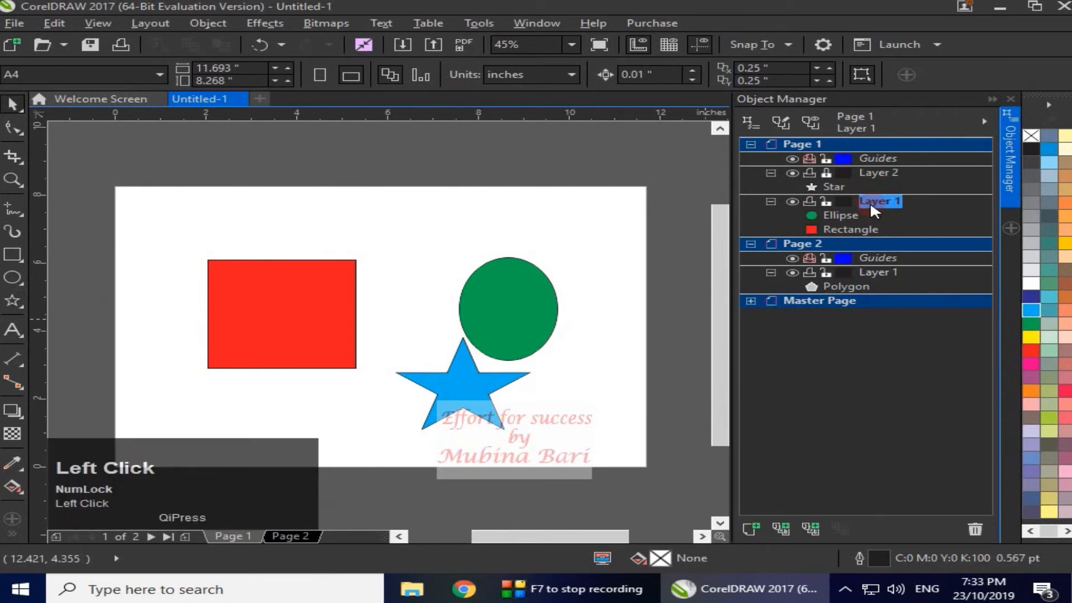
left_click(497, 290)
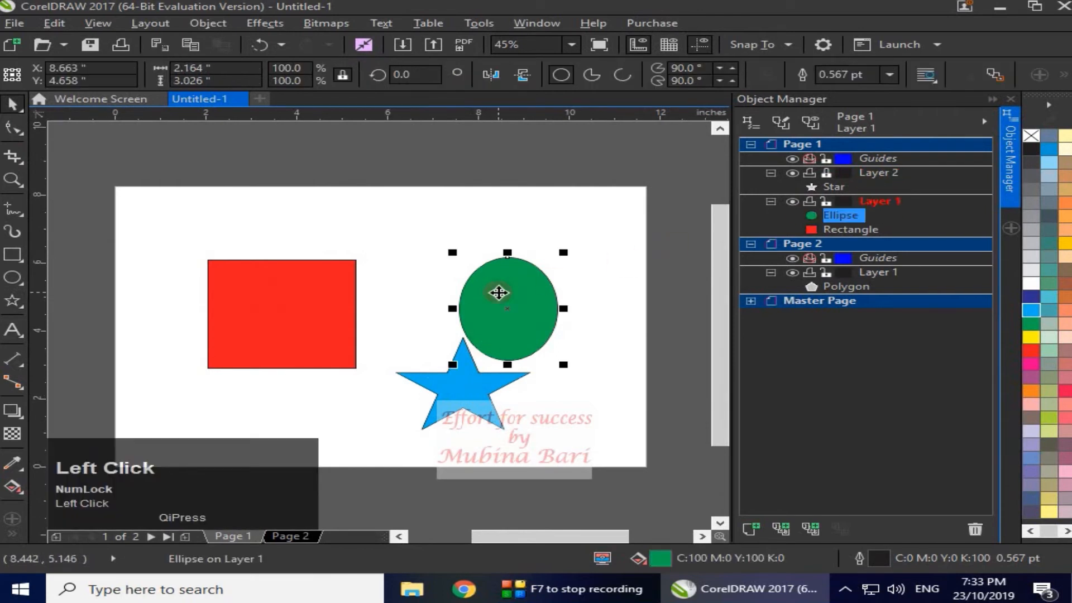
left_click(345, 315)
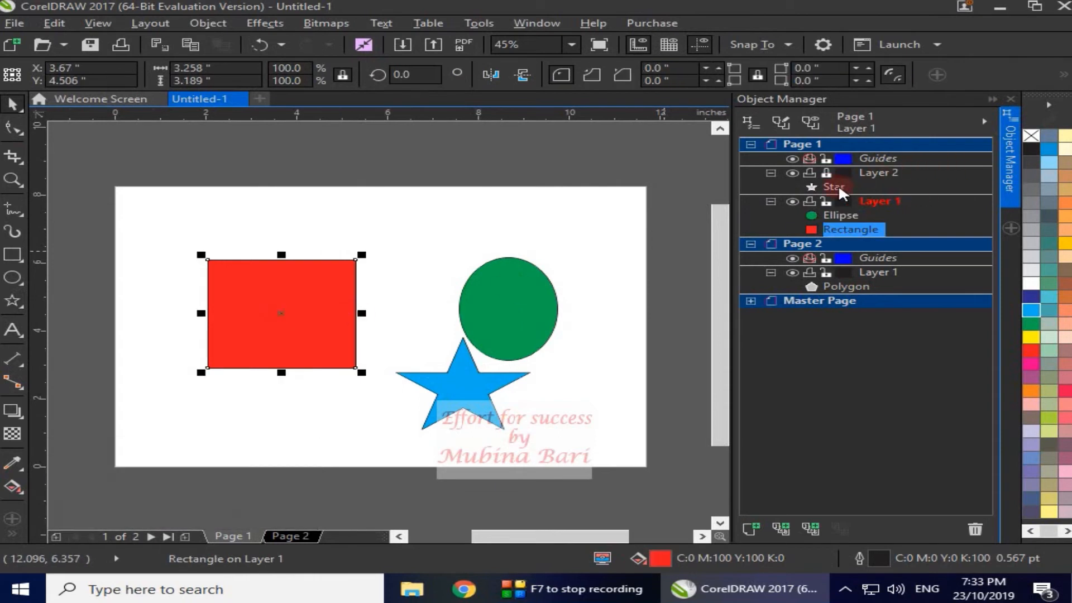
Try to select the star on the locked Layer 2, then unlock the layer and try the star again
left_click(877, 170)
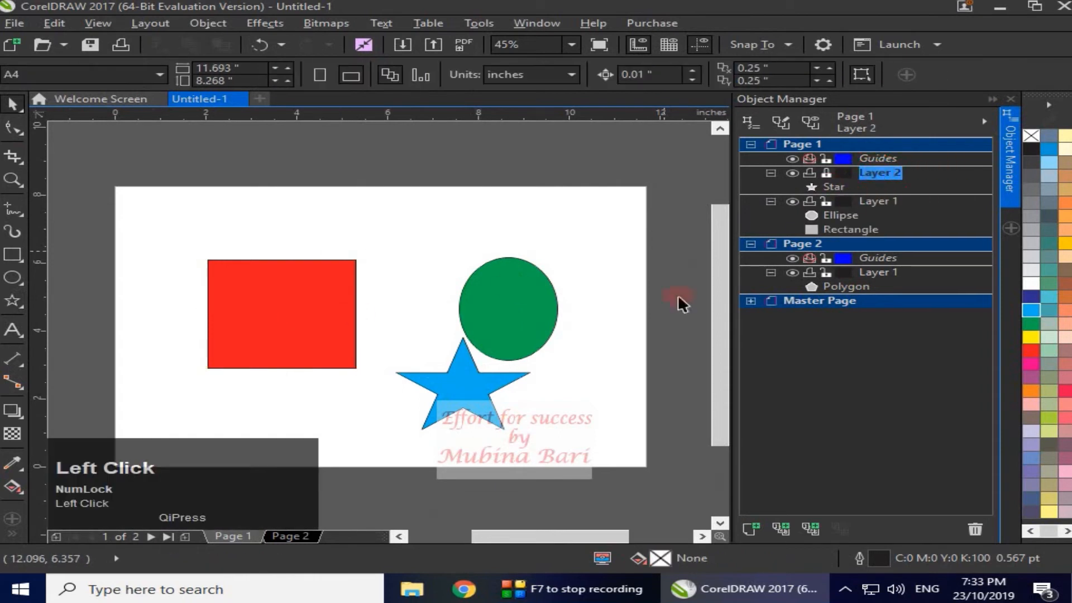
left_click_drag(411, 330, 555, 435)
left_click(490, 410)
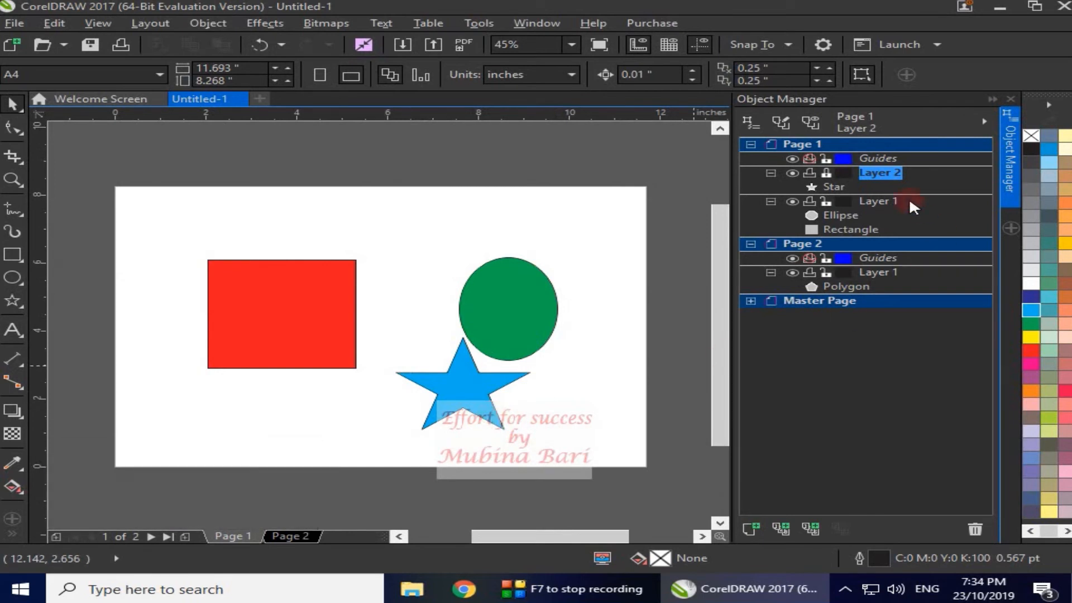
left_click(826, 174)
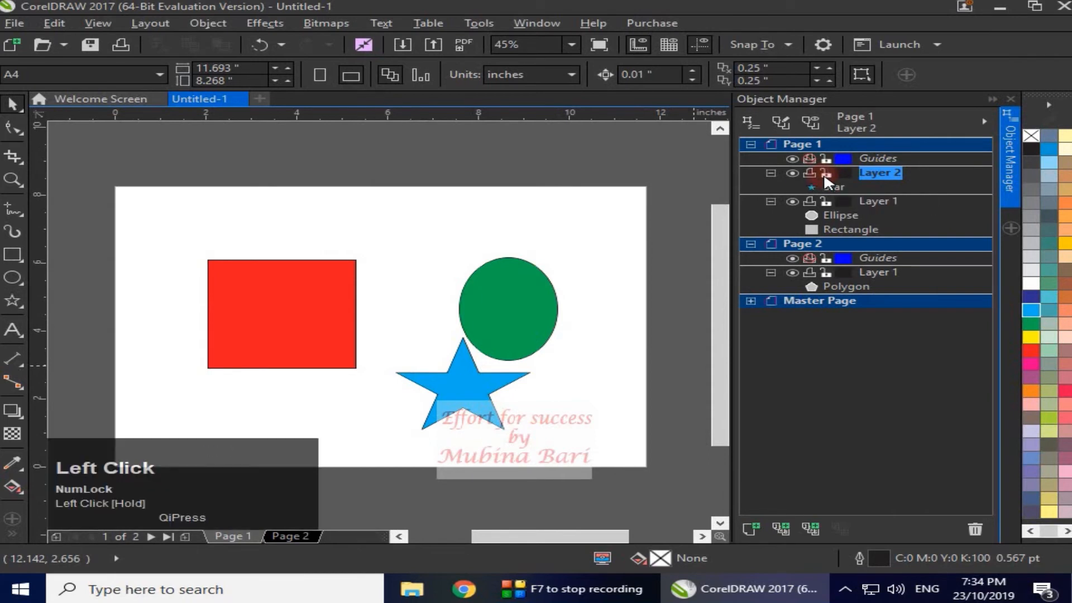
left_click(470, 391)
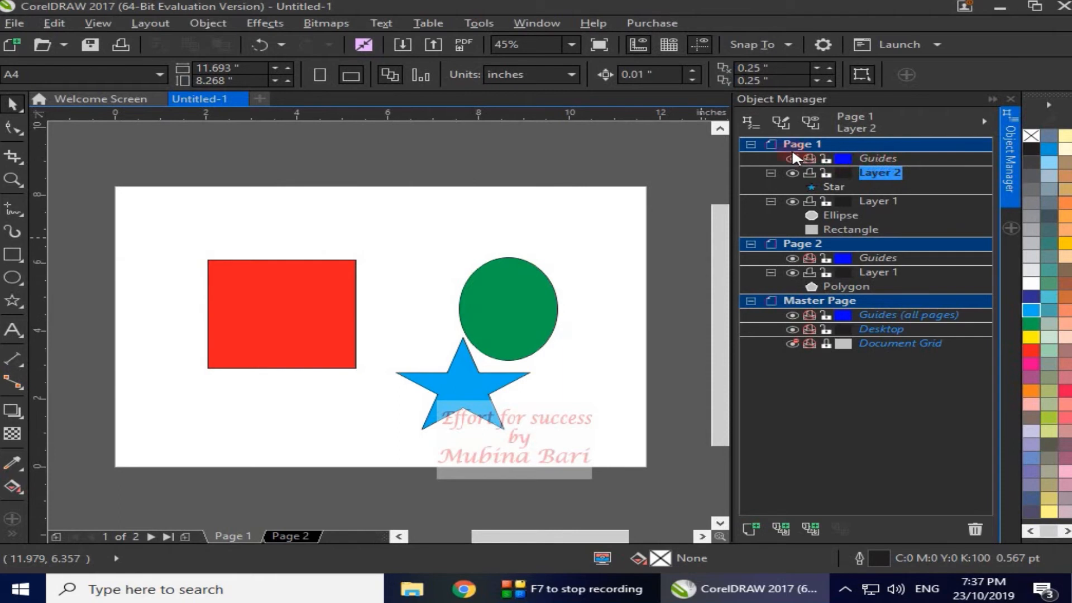
Make Page 1's Guides layer active and visible, and add horizontal guidelines at about 5.05 and 6.64 inches
left_click(874, 158)
left_click(875, 158)
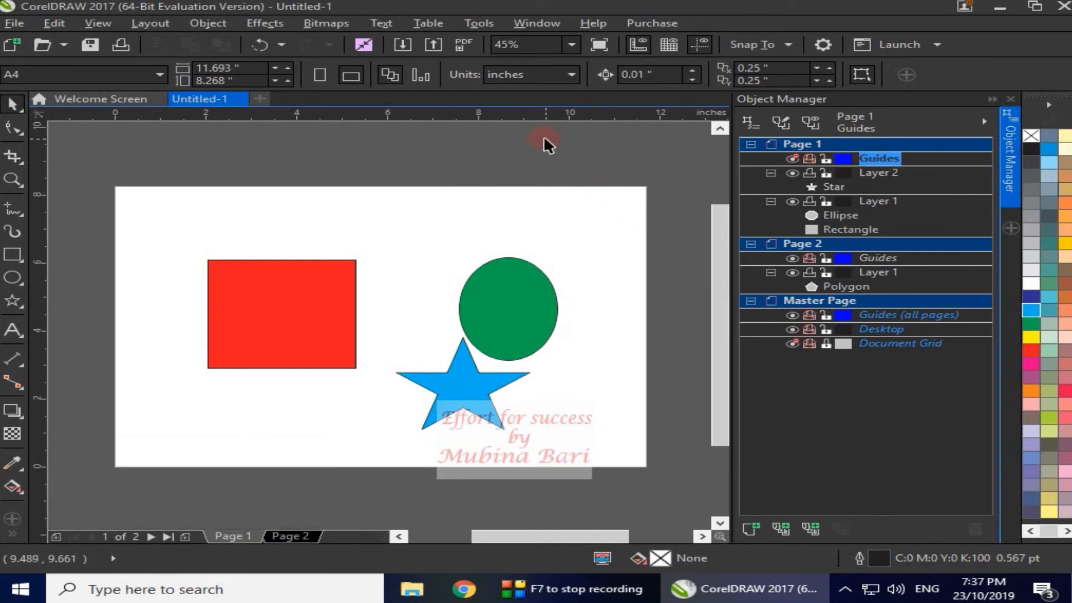
left_click_drag(531, 119, 506, 292)
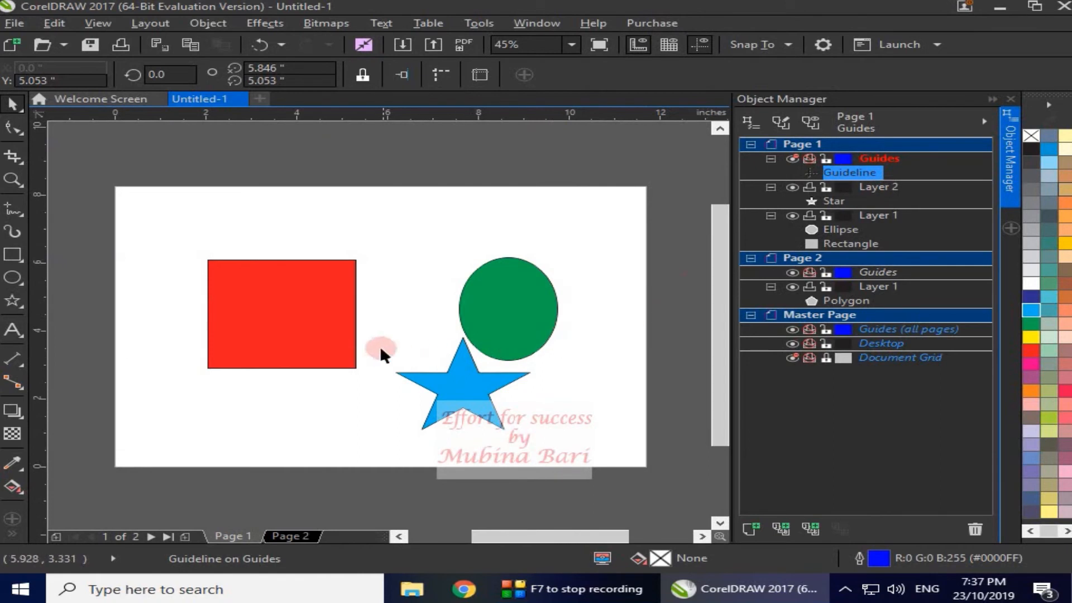
left_click(791, 158)
left_click(604, 303)
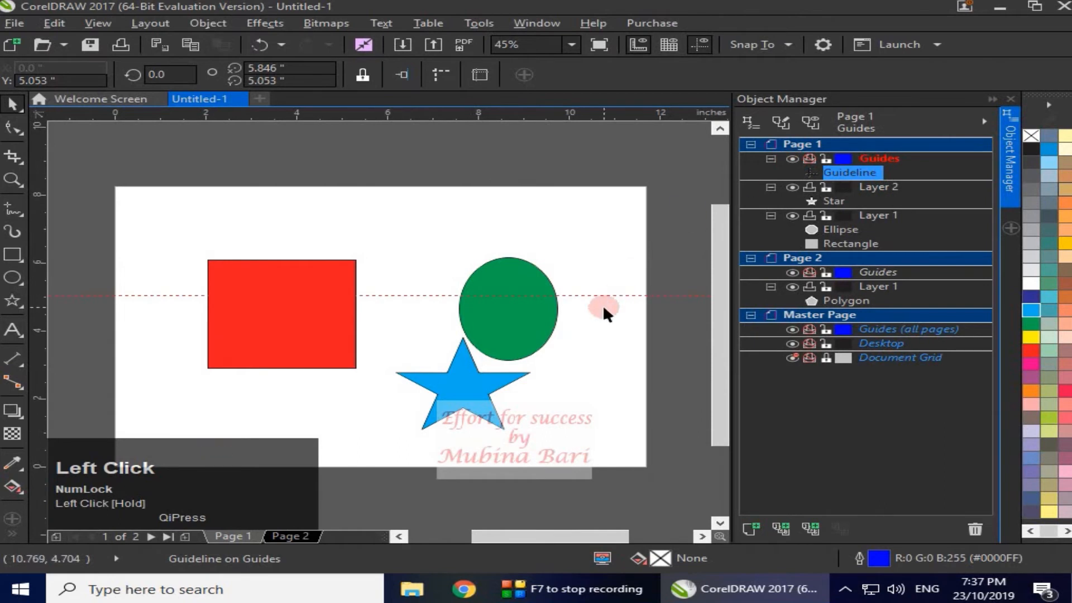
left_click_drag(511, 118, 515, 242)
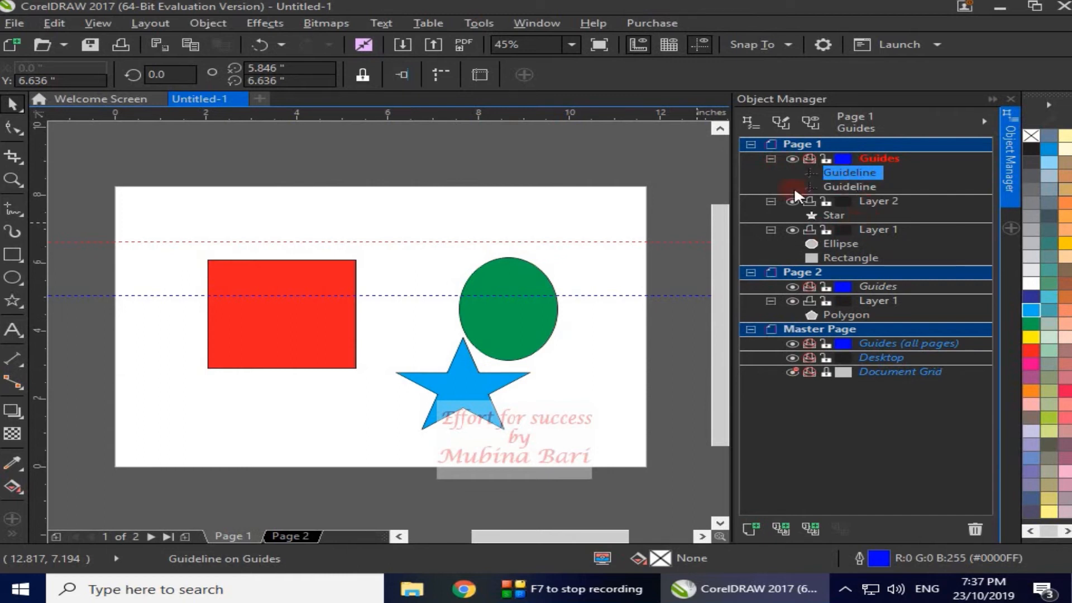
Hide and show Page 1's Guides layer, and enable and disable its printing and exporting
left_click(793, 158)
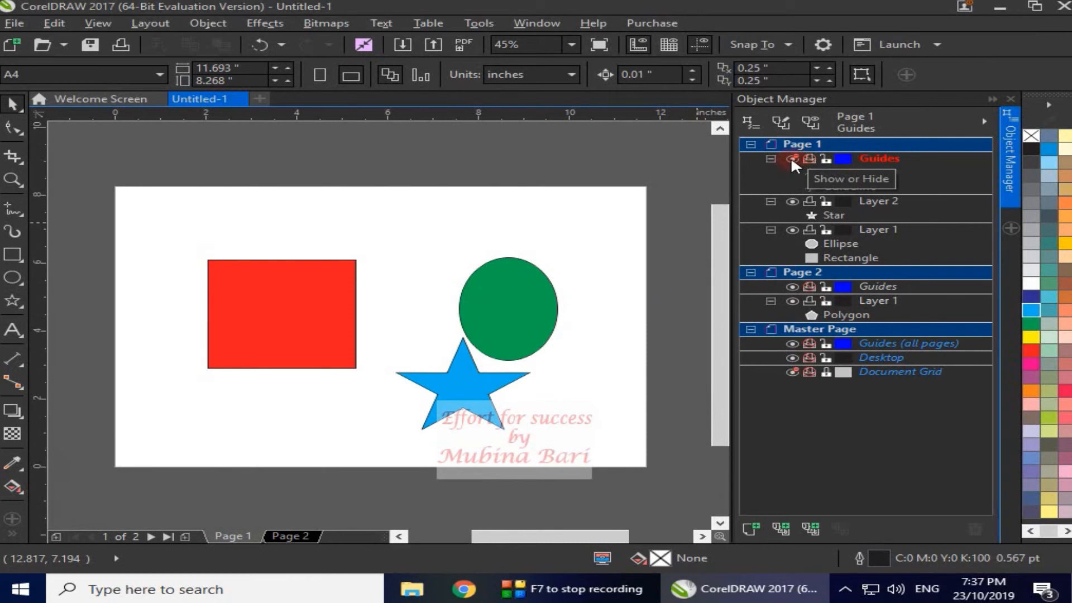
left_click(790, 159)
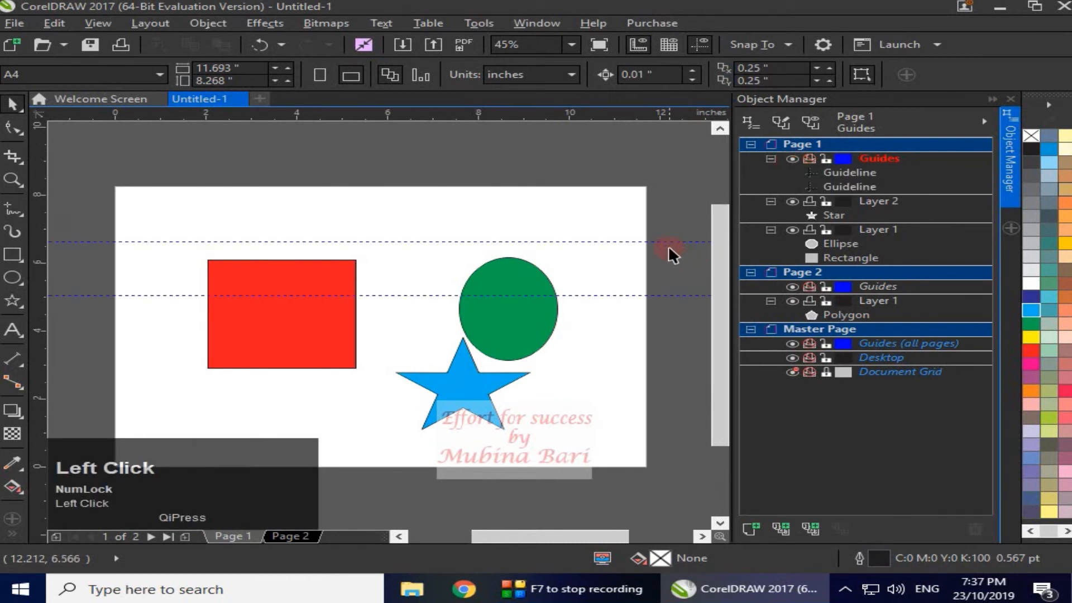
left_click(808, 158)
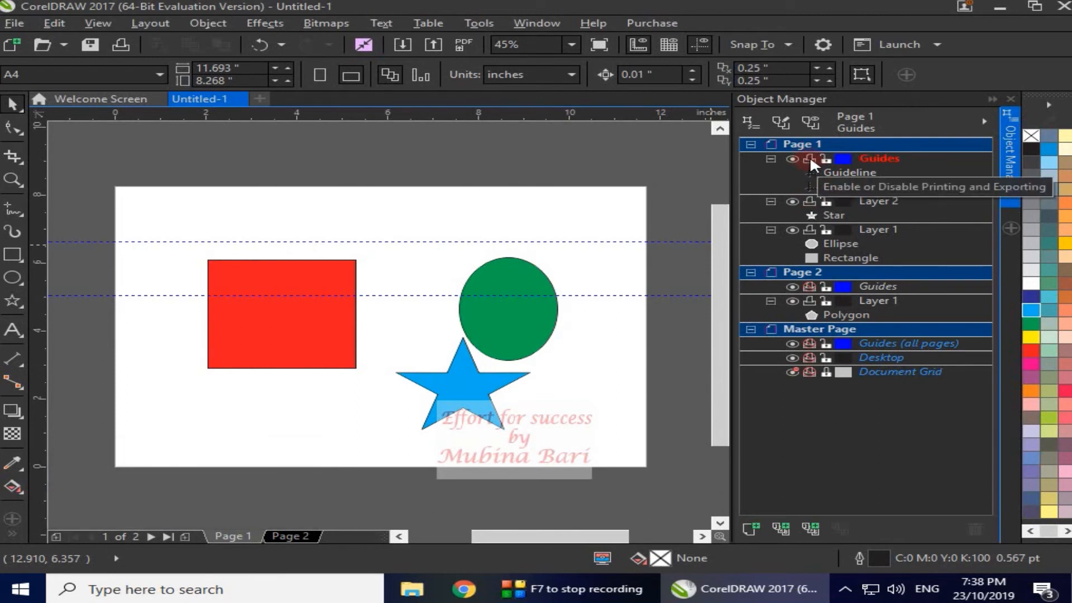
left_click(809, 158)
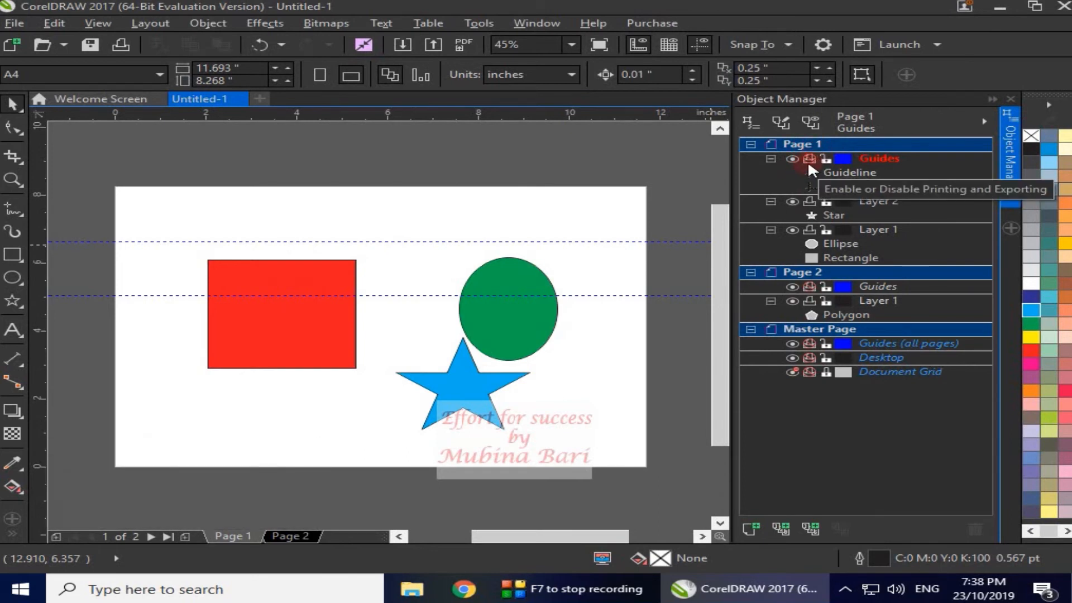
Move the lower guideline down to about 3.82 inches, and lock and unlock Page 1's Guides layer
left_click(596, 295)
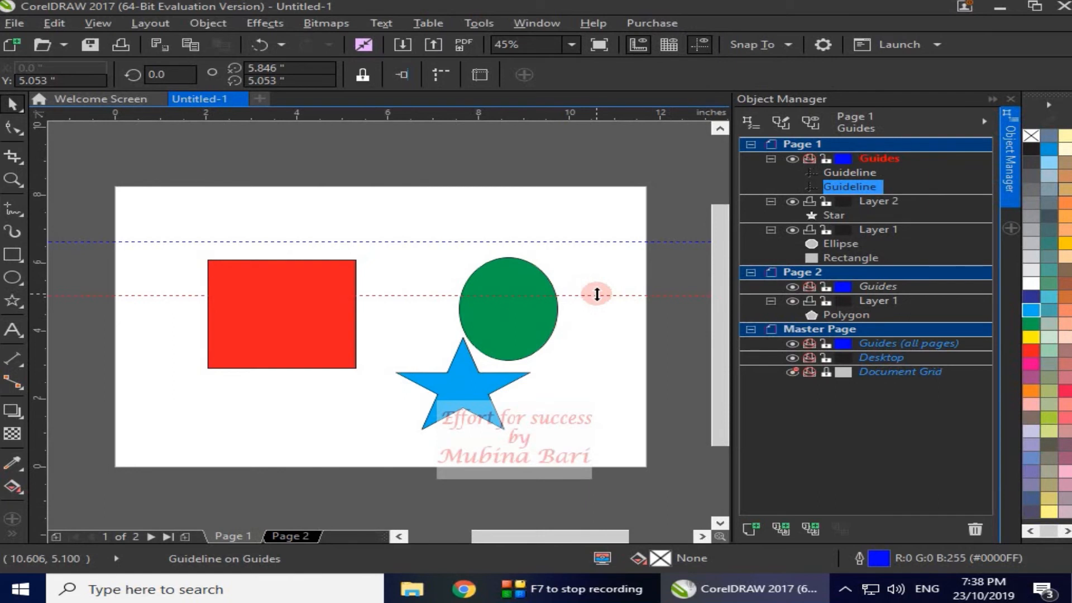
left_click_drag(597, 294, 597, 337)
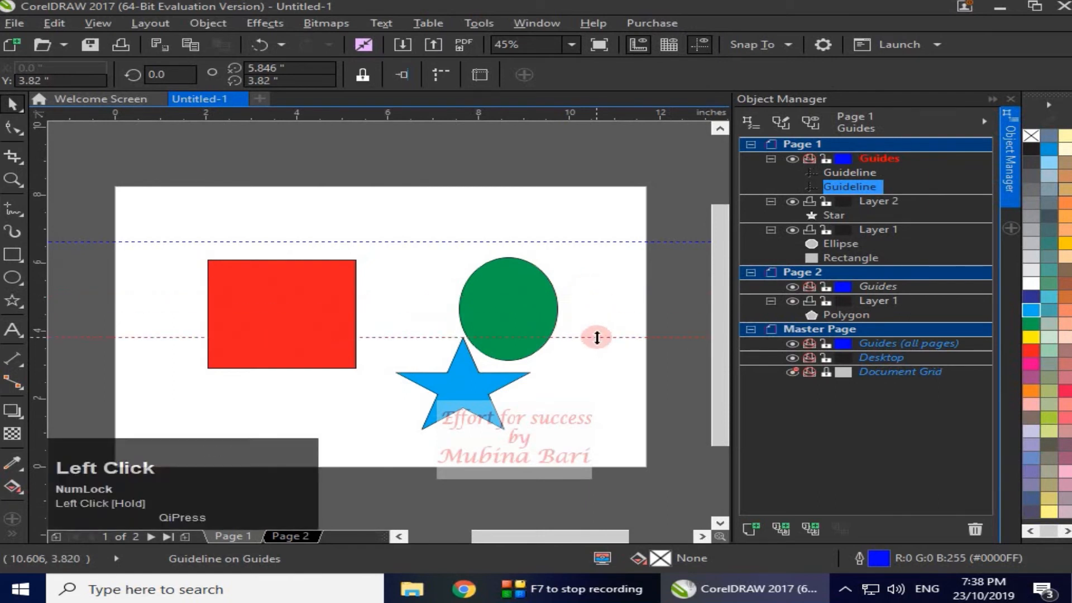
left_click(826, 158)
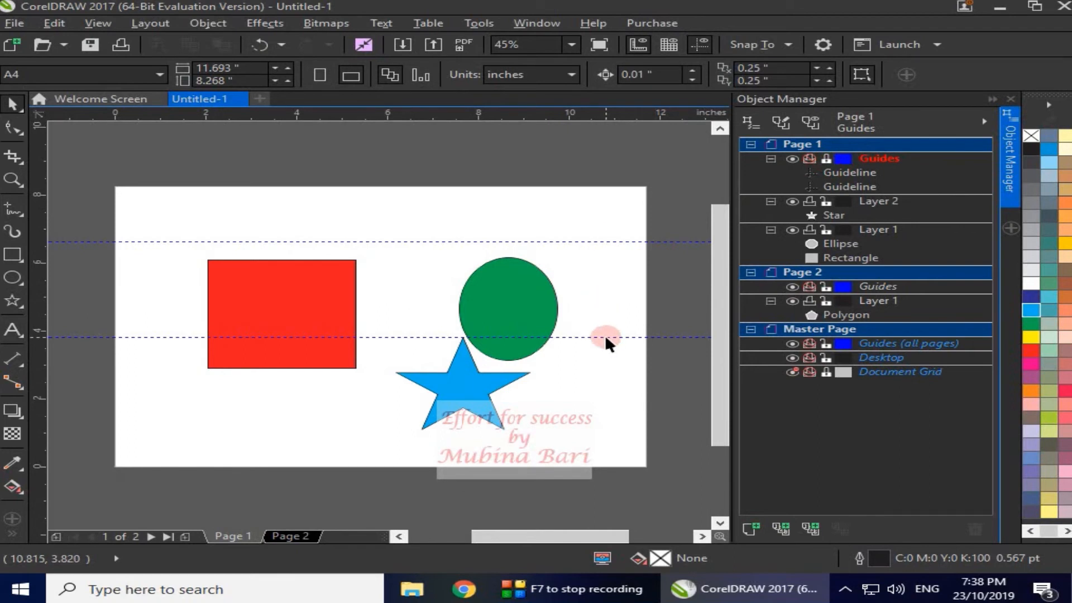
left_click(826, 159)
Check Page 2 for the guidelines, return to Page 1, and delete both guidelines from its Guides layer
left_click(290, 537)
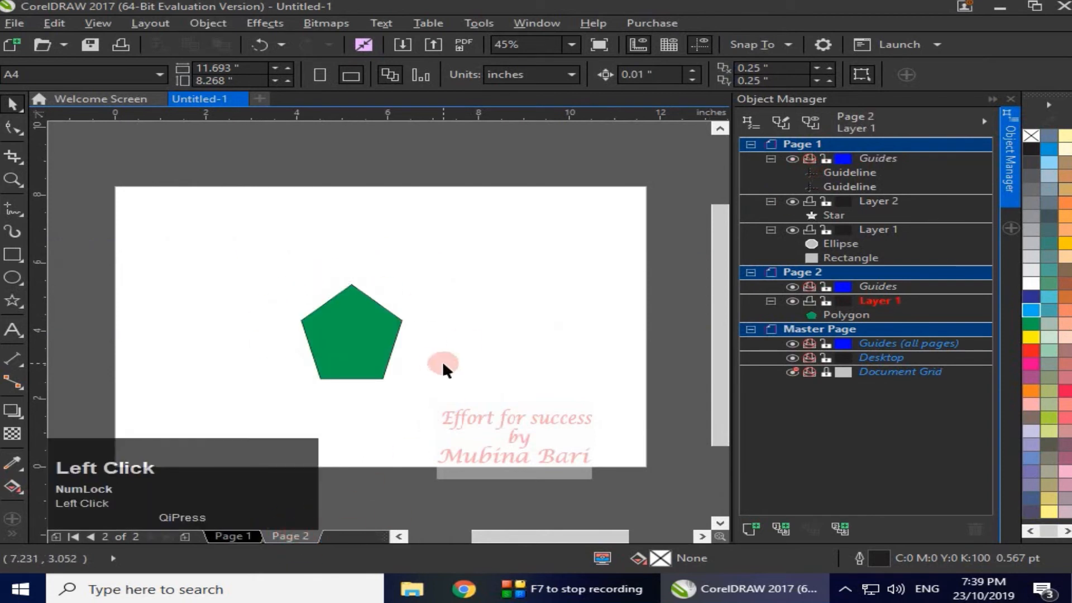
left_click(213, 533)
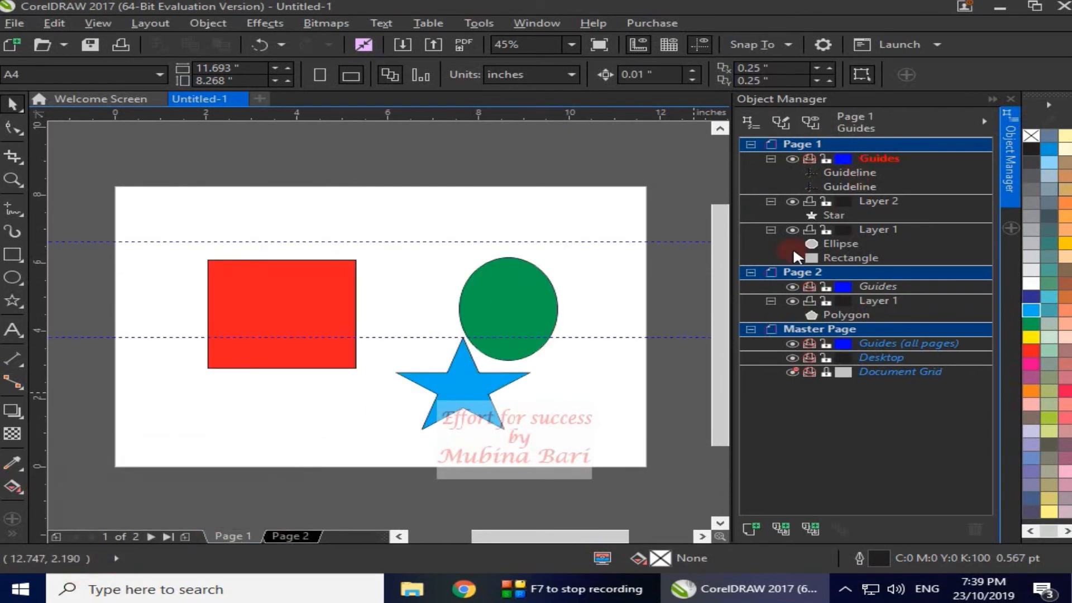
left_click(845, 170)
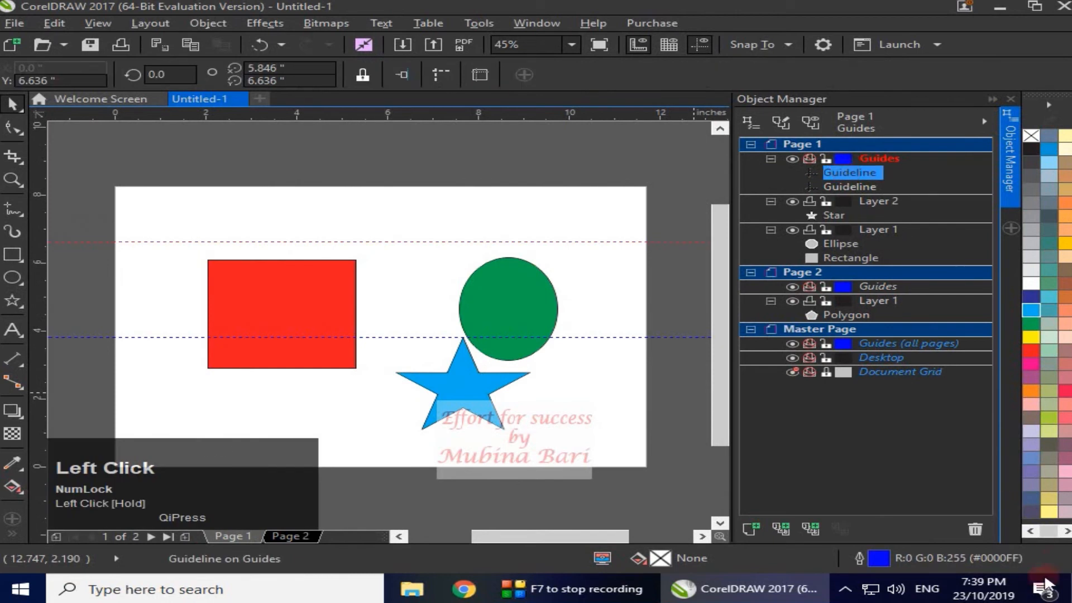
left_click(976, 526)
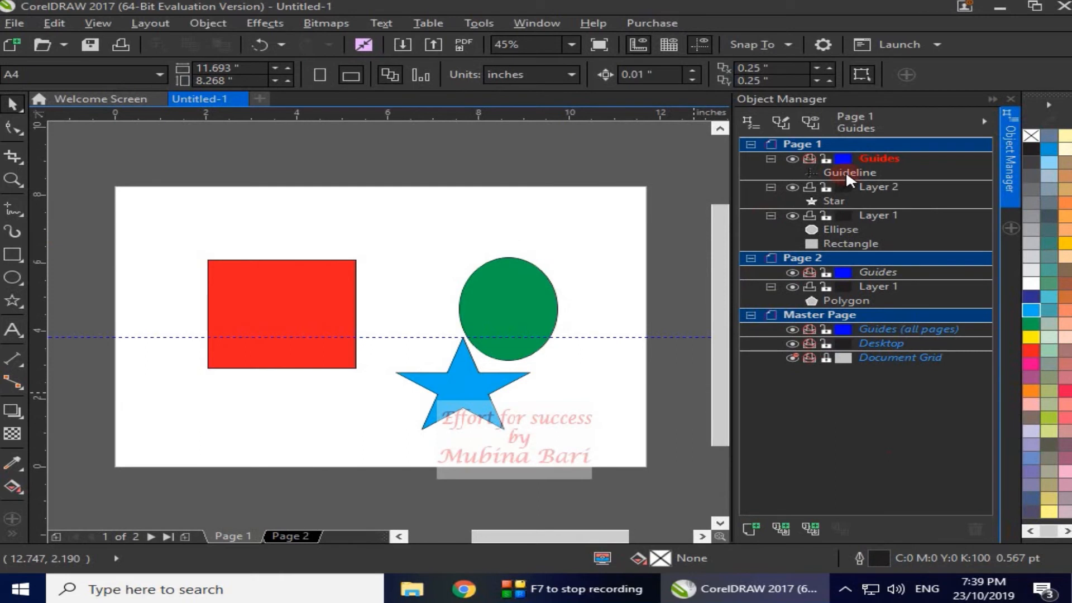
left_click(608, 335)
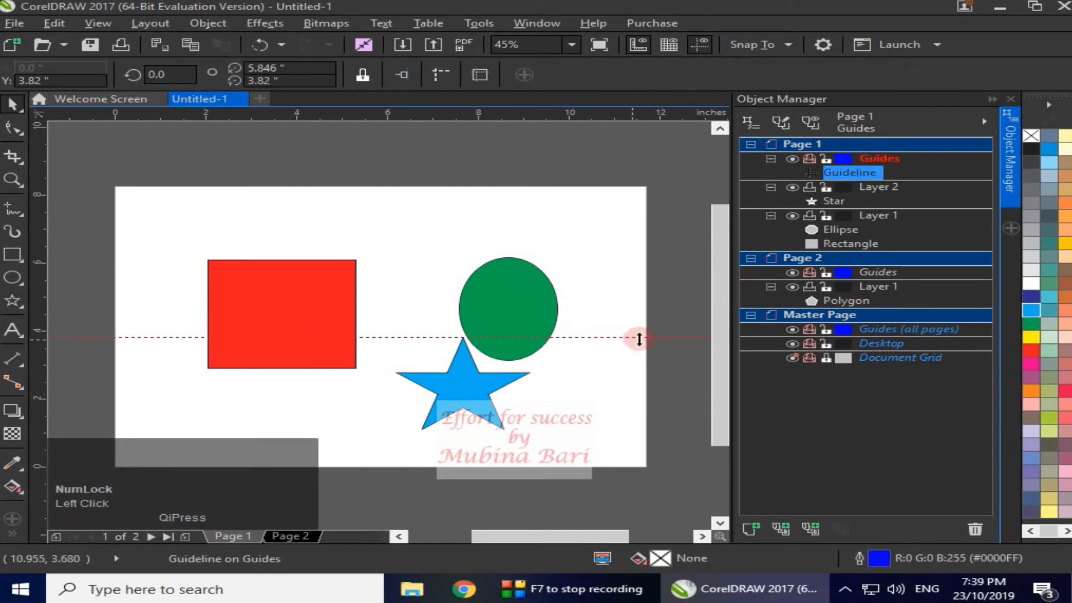
left_click(975, 528)
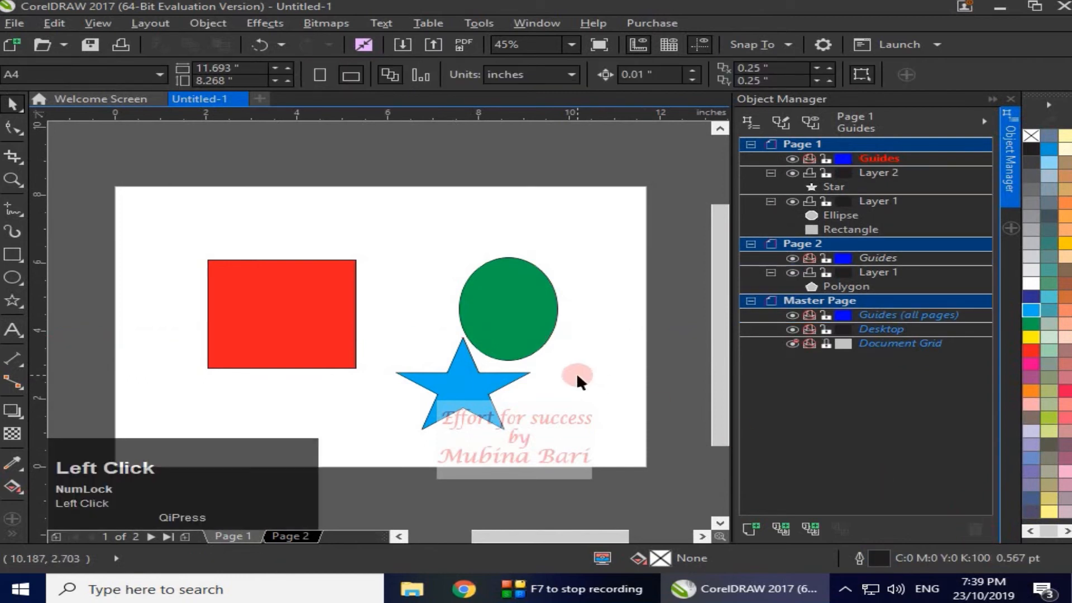
Activate the master page's Guides (all pages) layer and add a horizontal guideline at about 4.82 inches
left_click(852, 173)
left_click(874, 173)
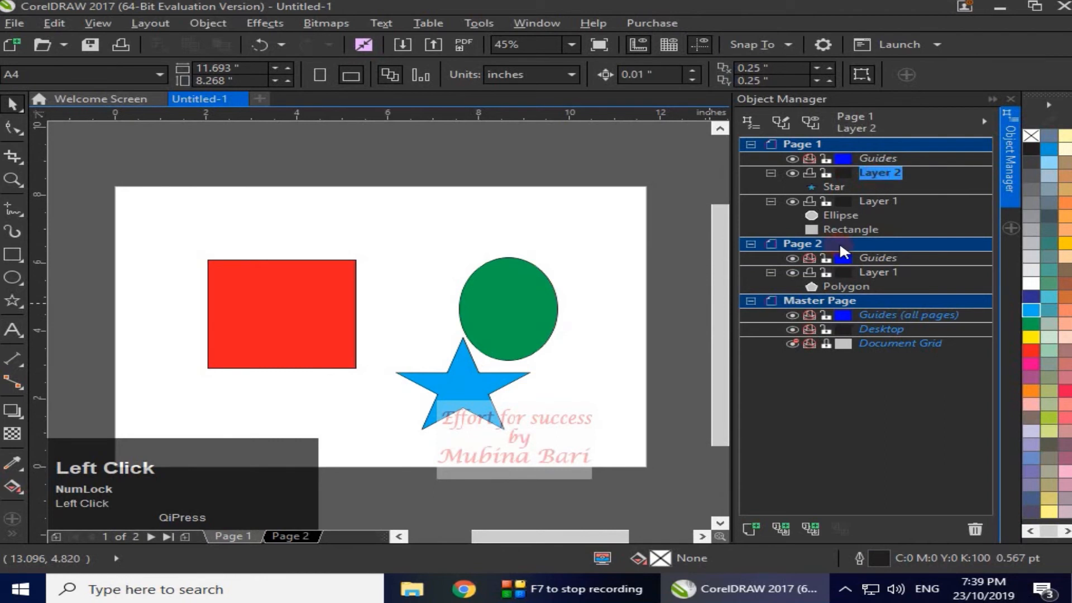
left_click(1016, 78)
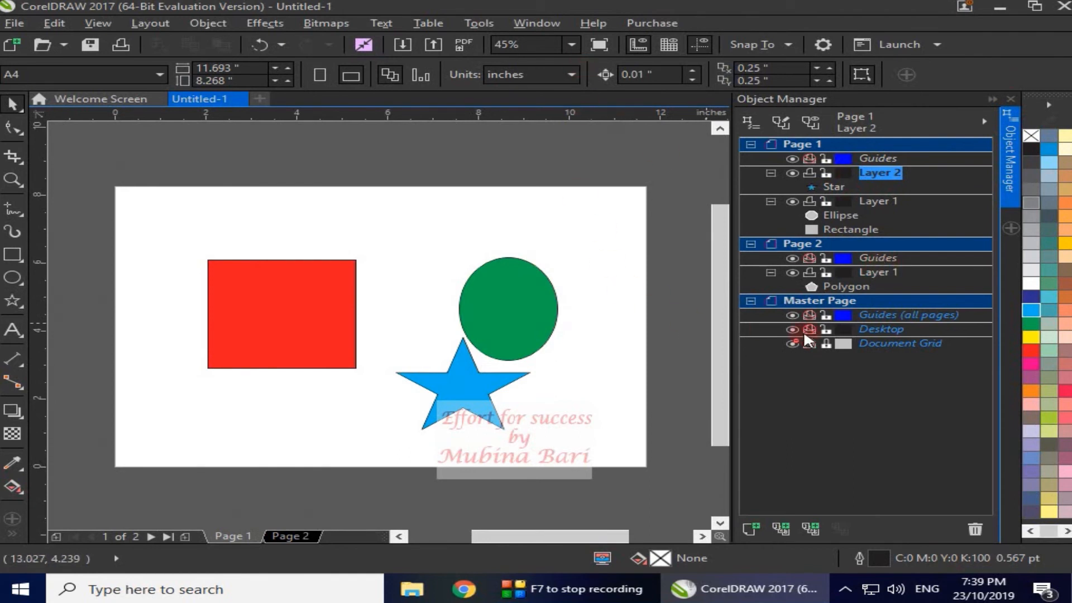
left_click(868, 315)
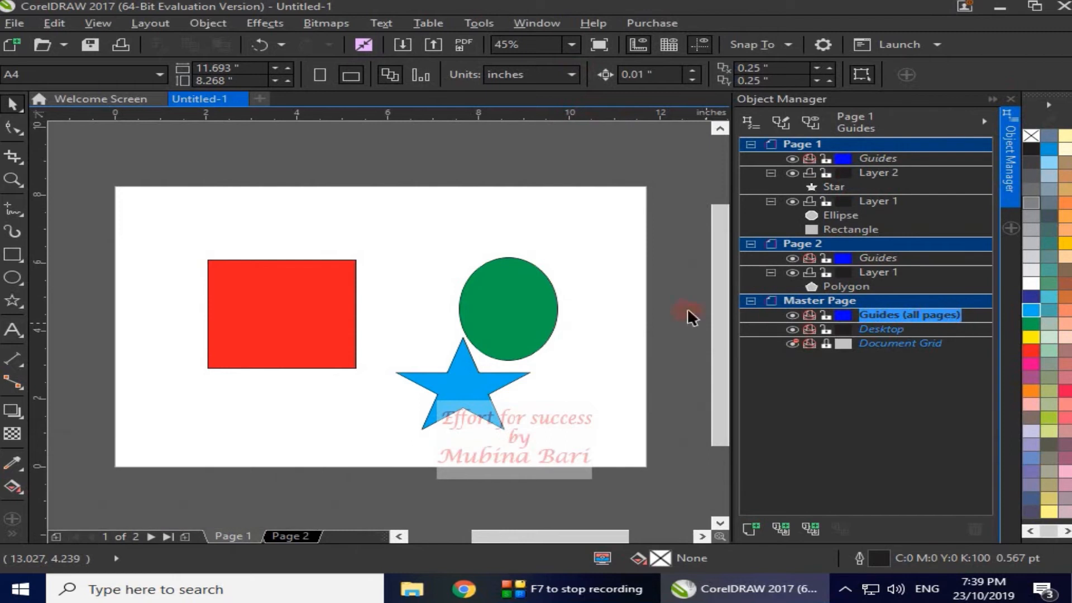
left_click_drag(528, 116, 523, 303)
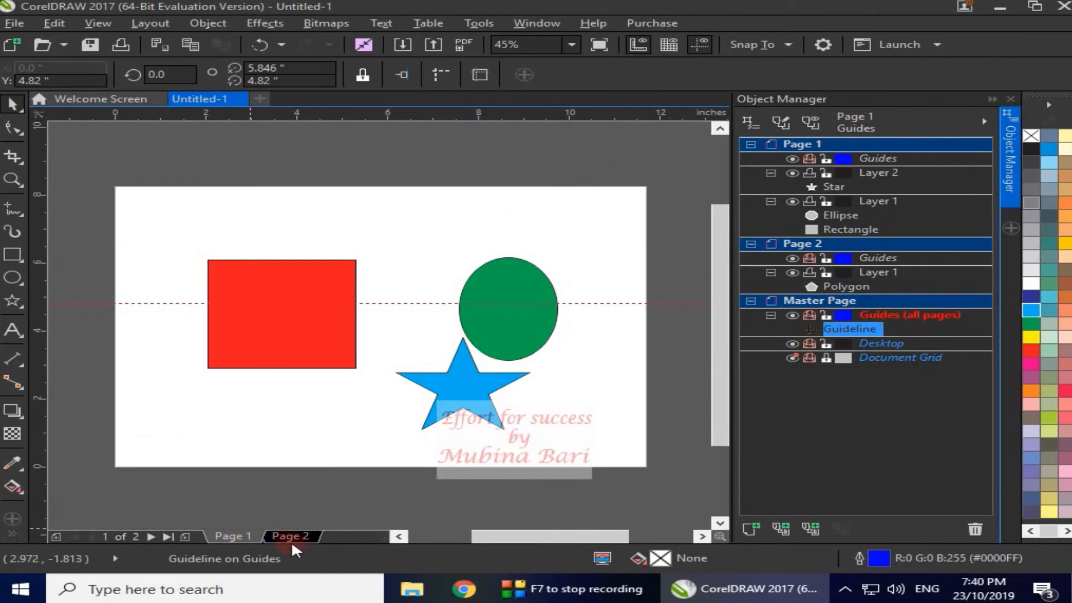
Check the master guideline on Page 2, add Pages 3 and 4 after it, and return to Page 1
left_click(304, 533)
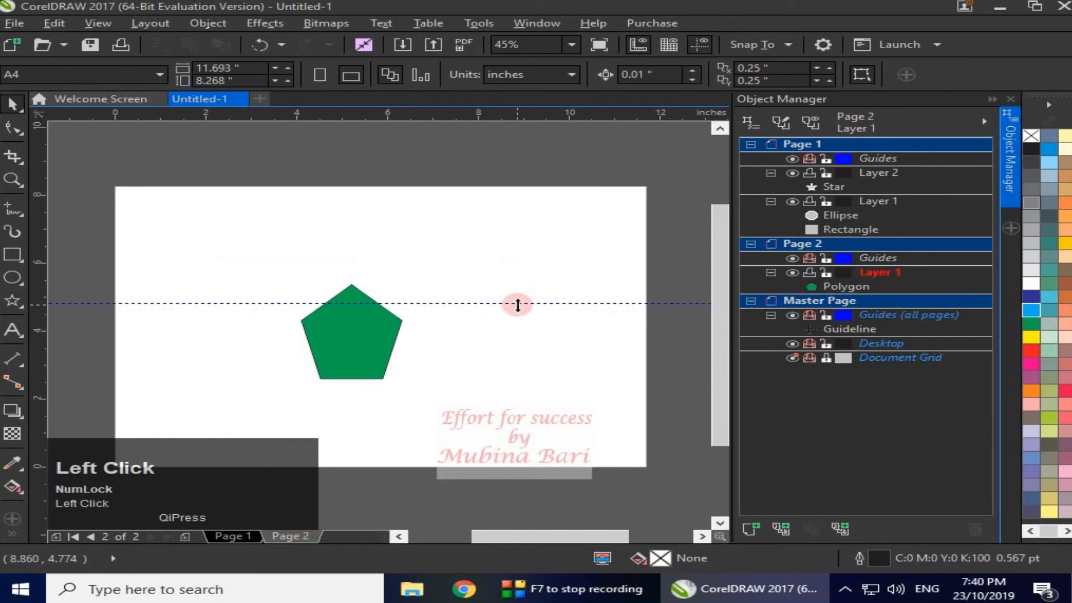
left_click(187, 534)
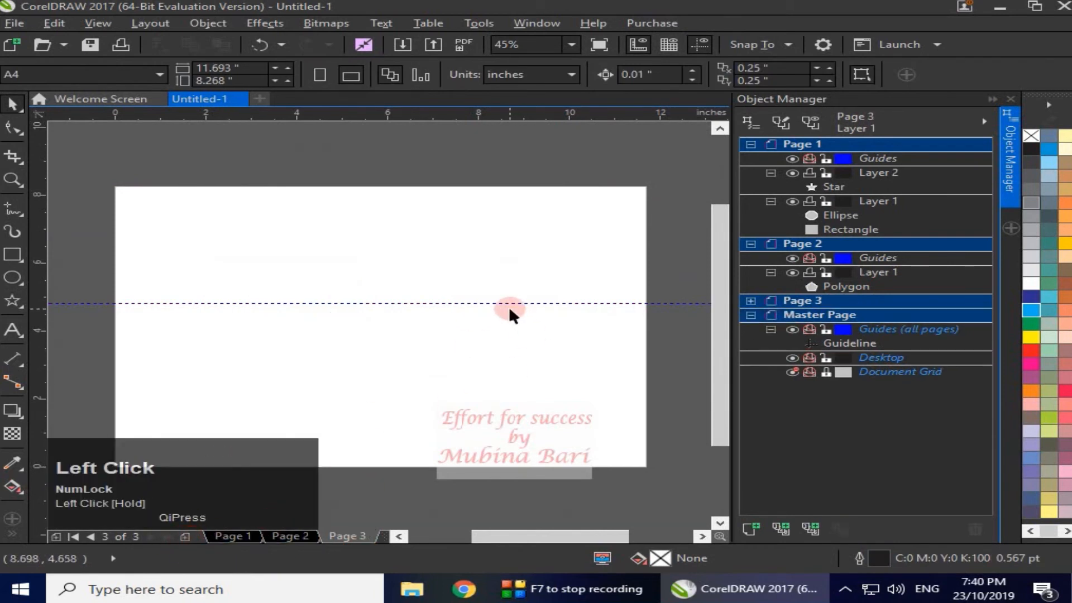
left_click(185, 537)
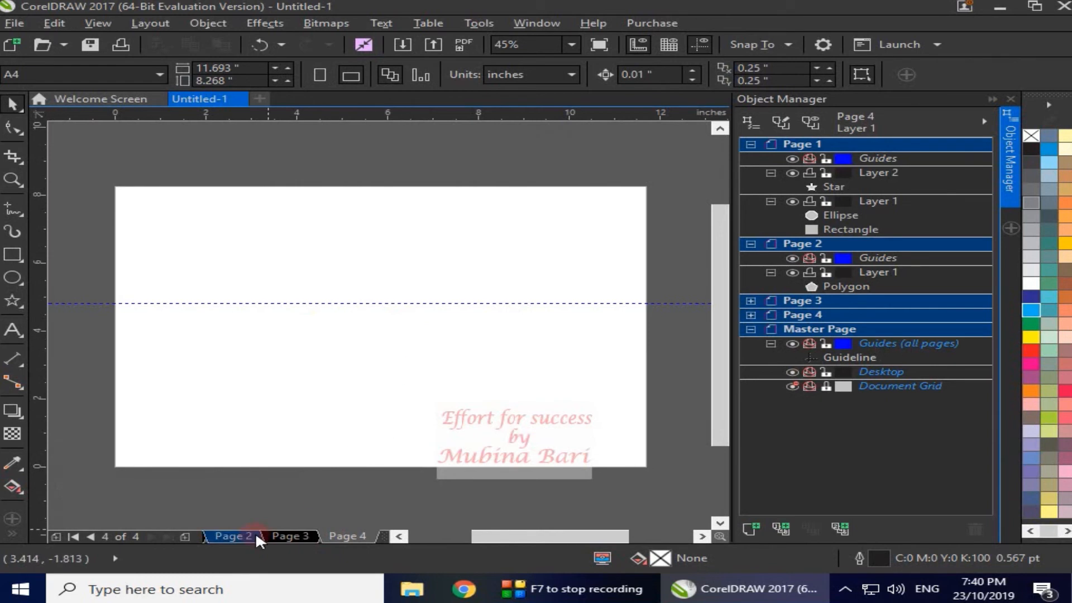
left_click(206, 534)
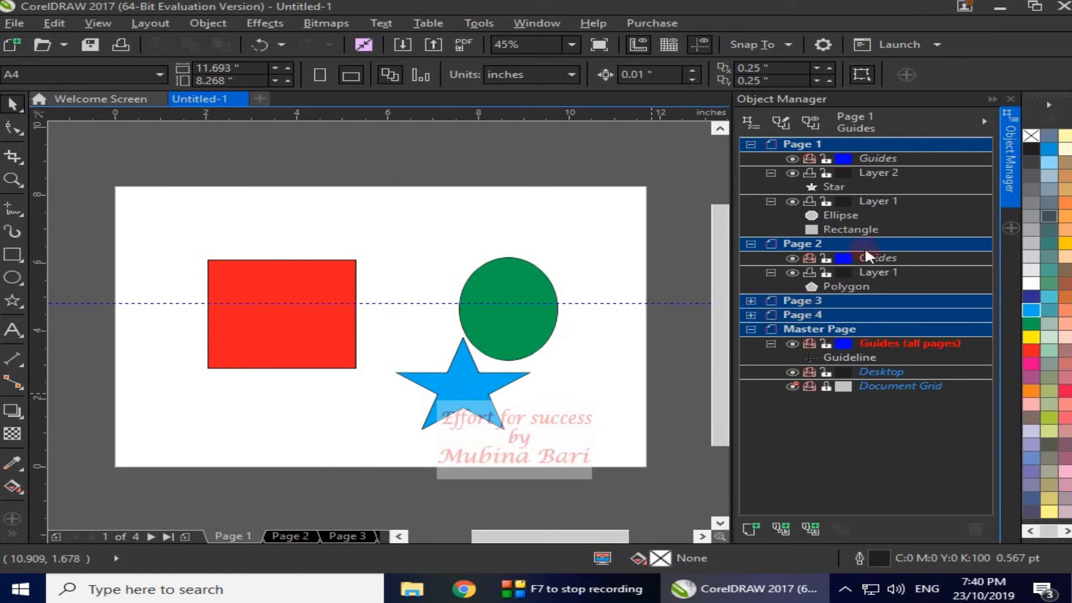
Delete the guideline from the master page, and switch the object properties display on and off in the Object Manager
left_click(501, 303)
key("Delete")
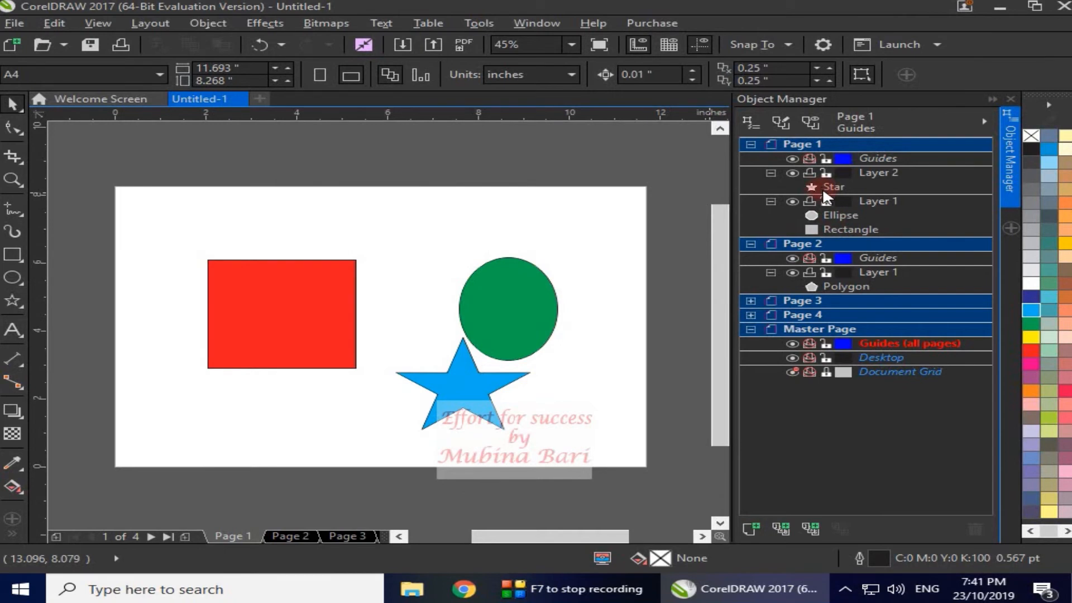
left_click(748, 119)
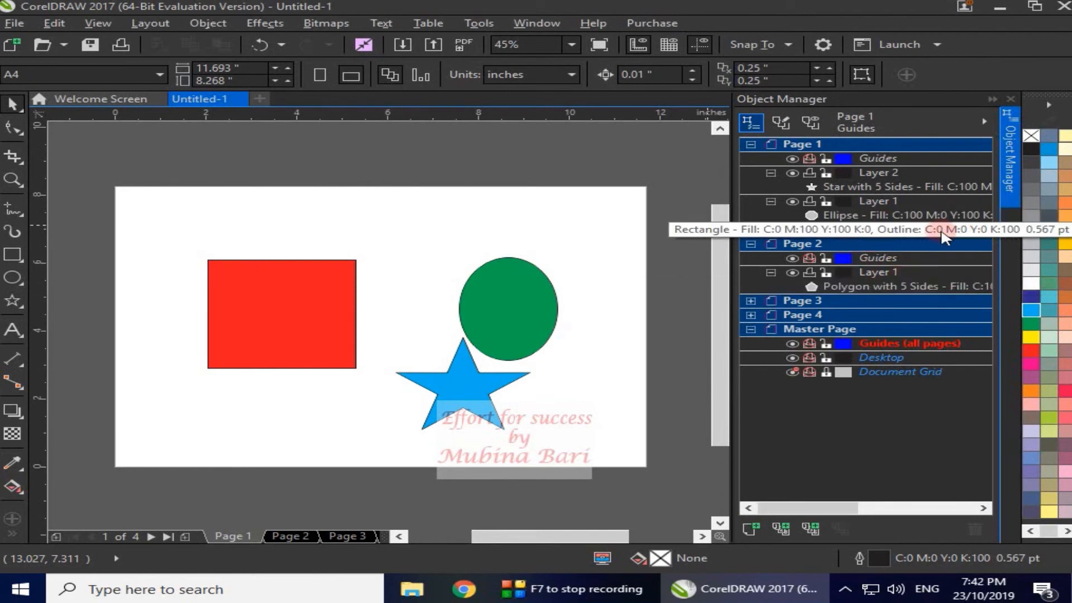
left_click(758, 118)
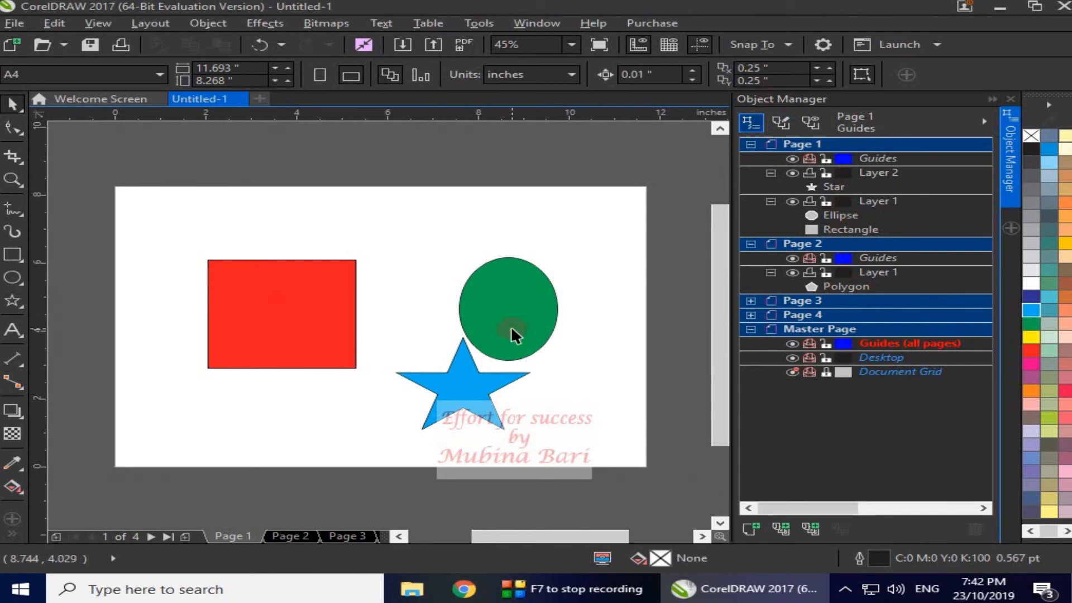
Collapse Page 2's contents, activate Page 1's Layer 2, and select everything editable on the page before clearing the selection
left_click(750, 245)
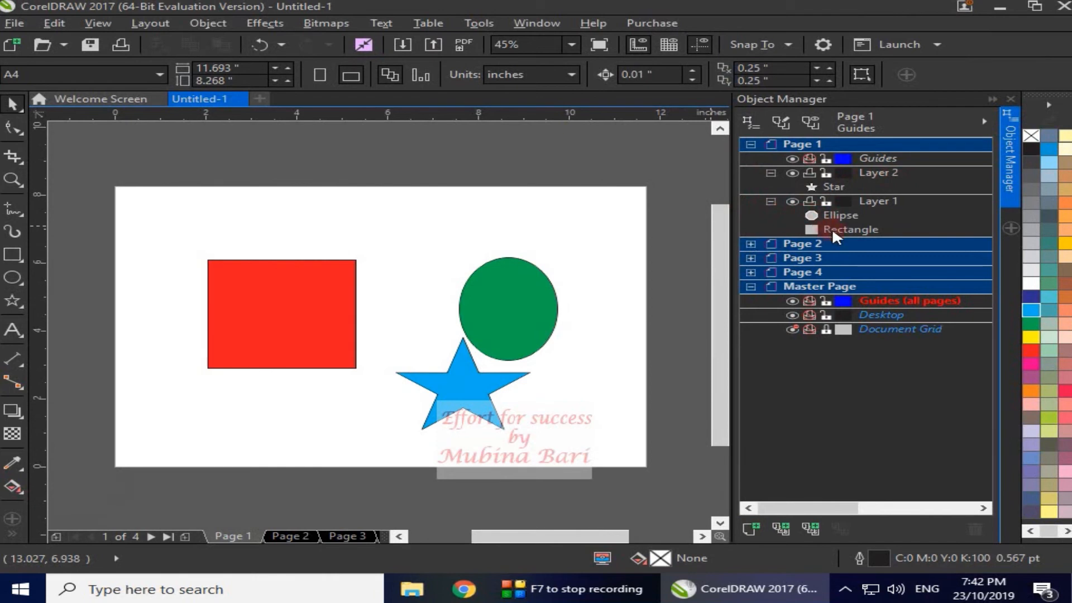
left_click(869, 173)
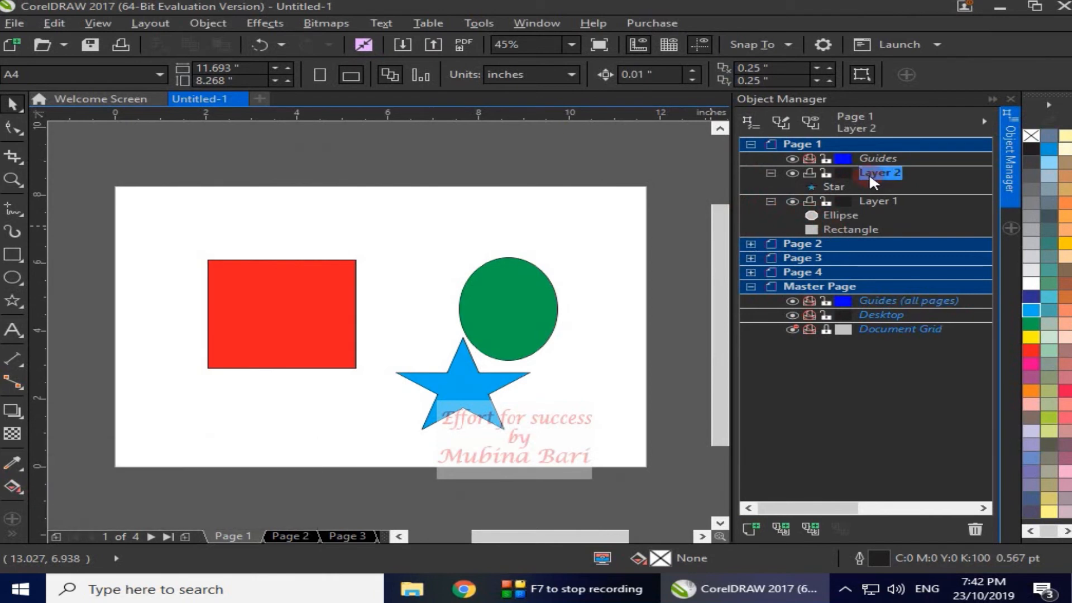
left_click_drag(154, 207, 592, 447)
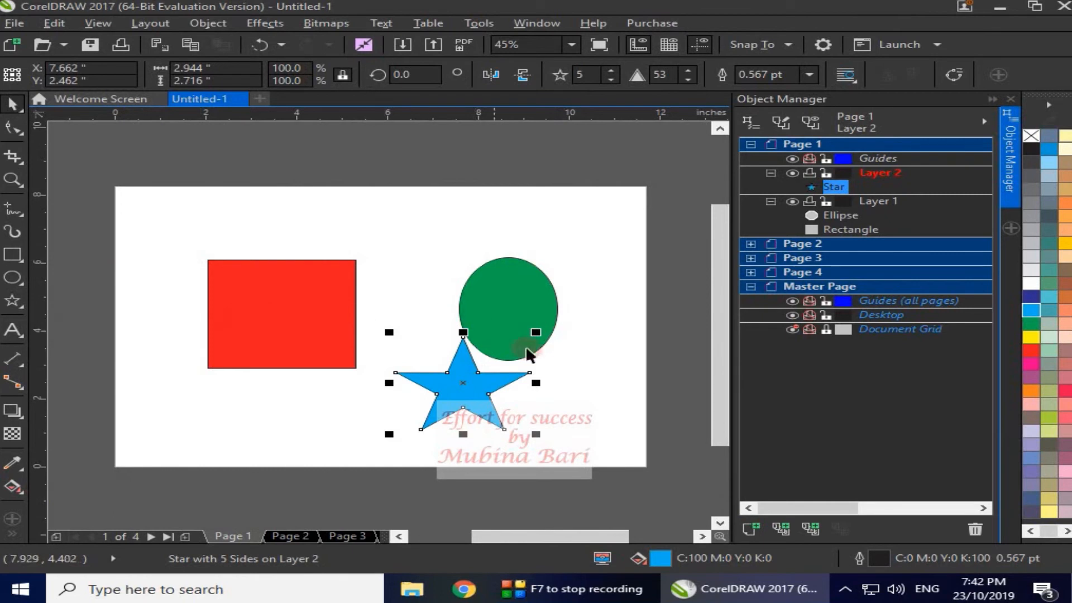
left_click(608, 348)
Activate Page 1's Layer 1 and move its rectangle and ellipse up together to about X 5.707, Y 5.914 inches
left_click(877, 201)
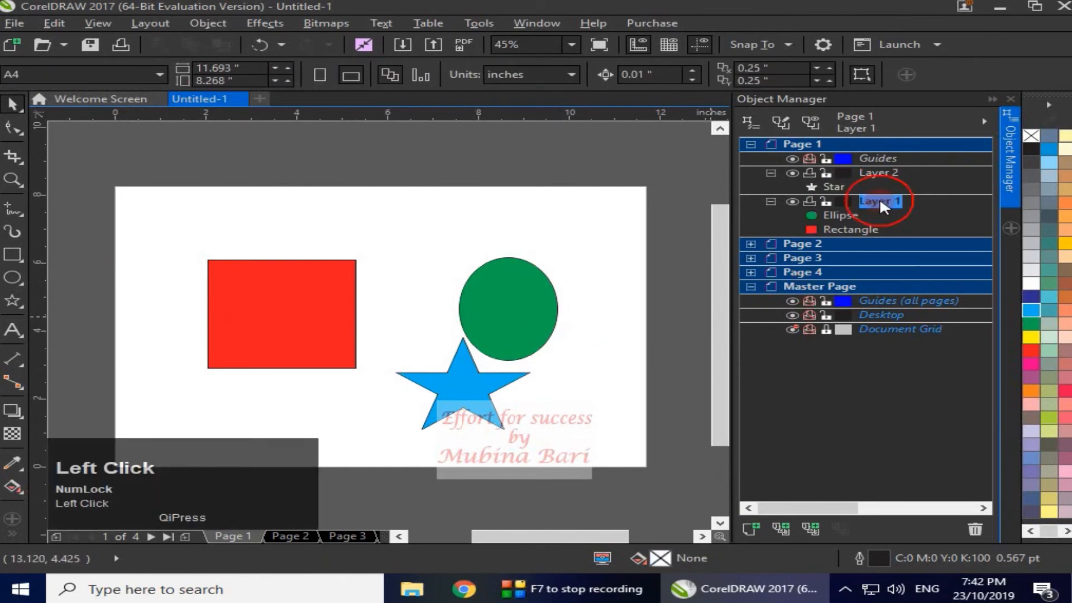
left_click_drag(151, 219, 598, 439)
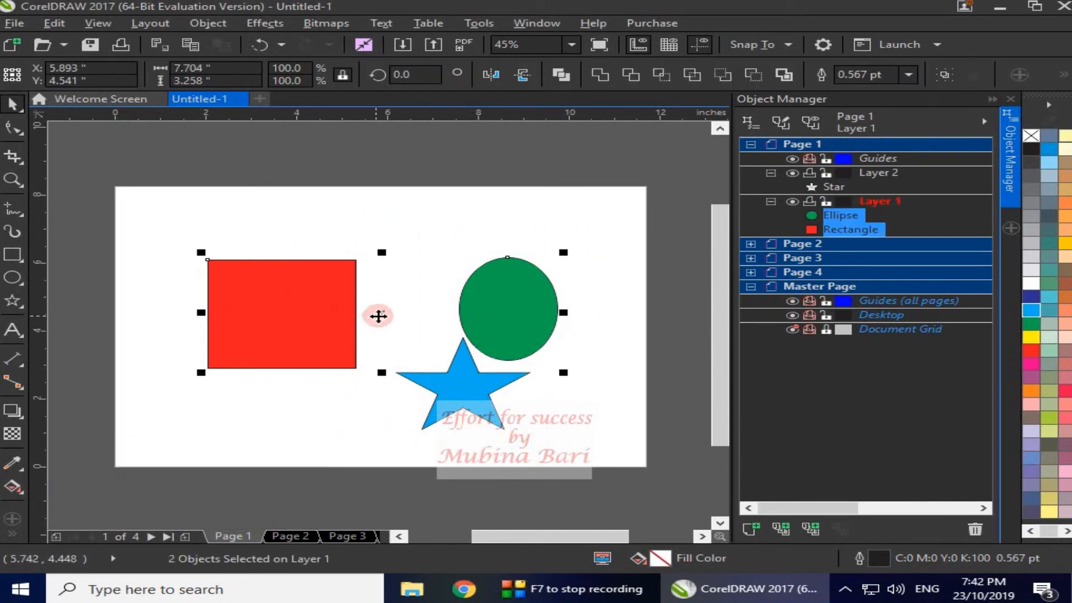
left_click_drag(382, 312, 374, 268)
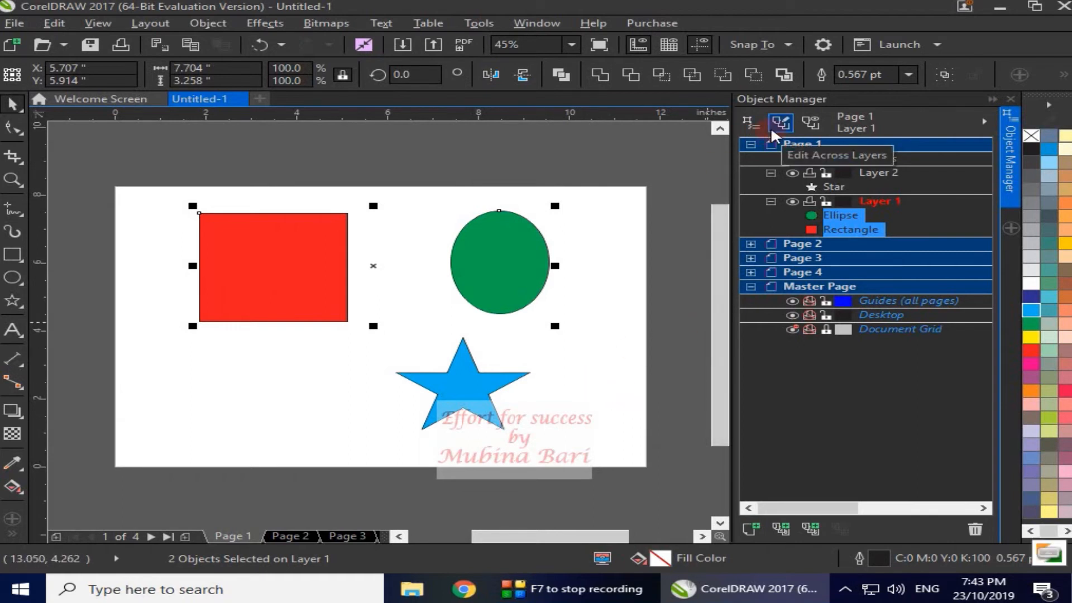
left_click(606, 398)
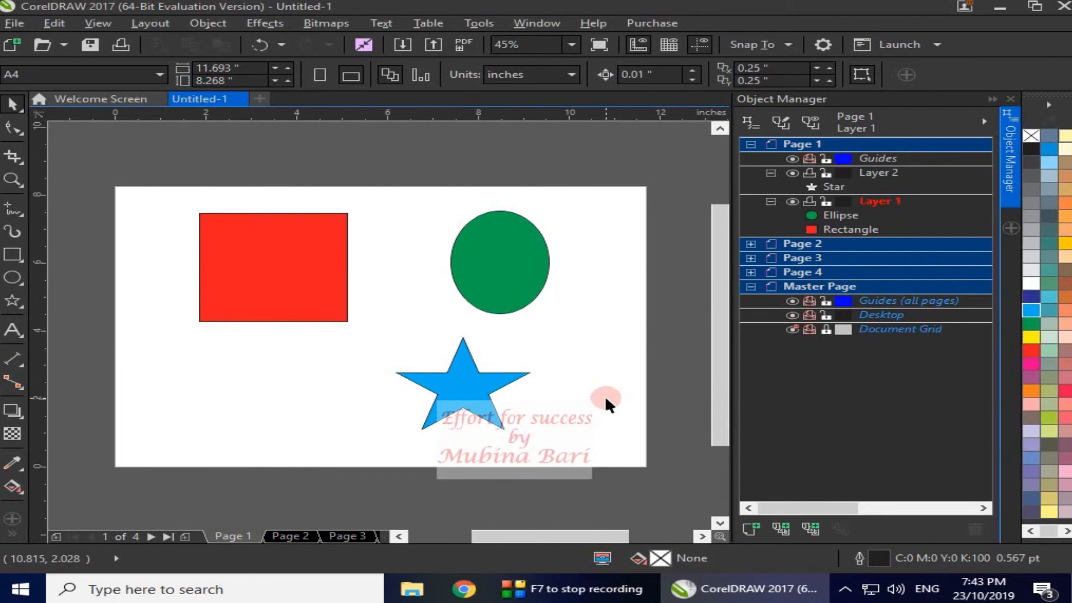
Enable Edit Across Layers, select all three shapes on Page 1 together, and clear the selection
left_click(778, 119)
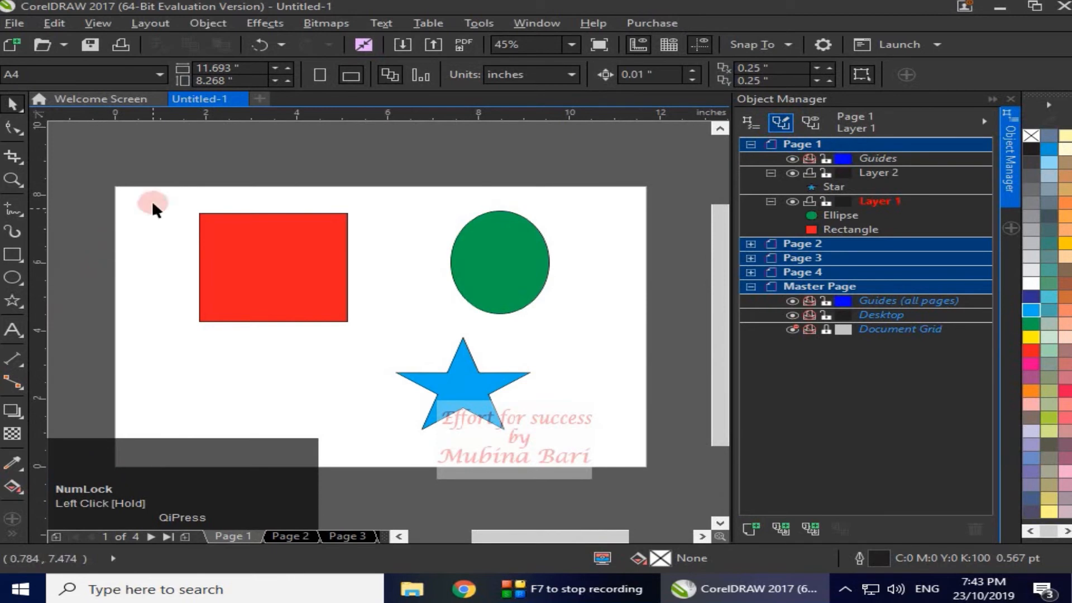
left_click_drag(145, 186, 569, 463)
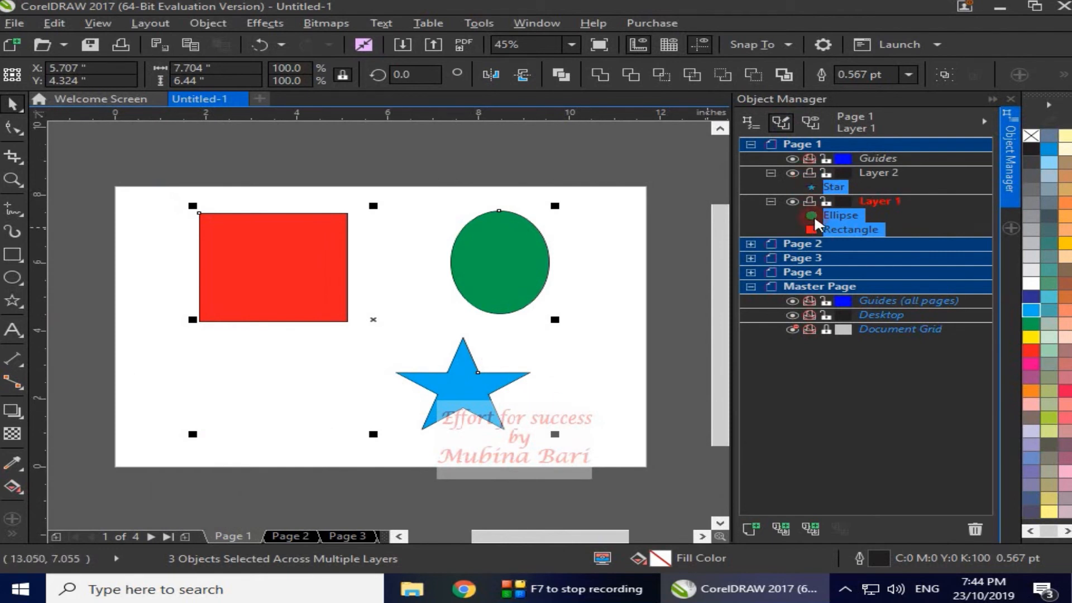
left_click_drag(157, 194, 639, 428)
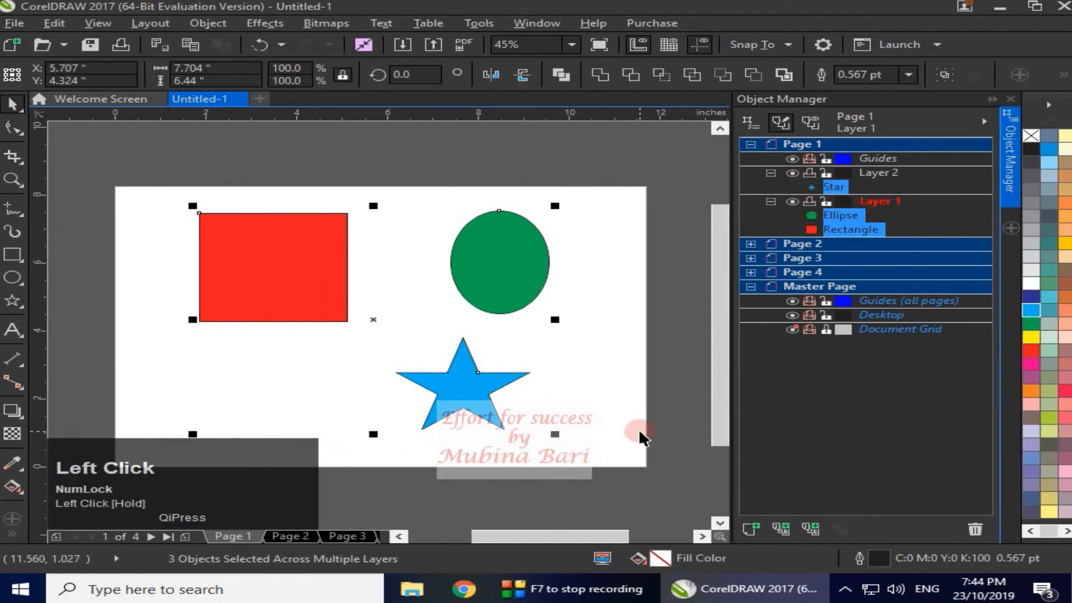
left_click(635, 428)
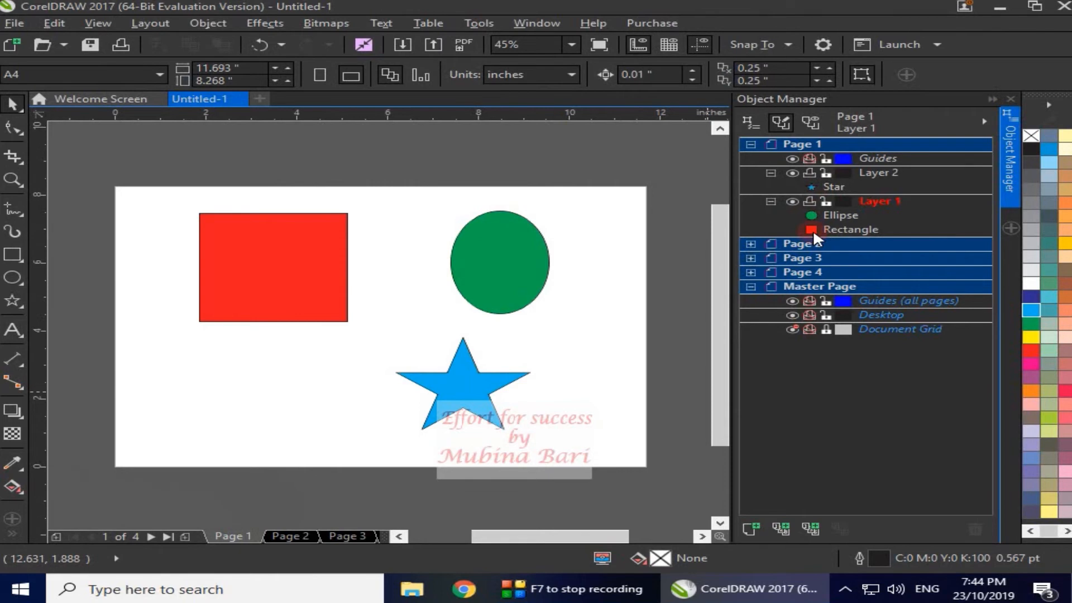
Activate Layer 2 and compare the layers with Edit Across Layers on and off, leaving it off
left_click(778, 119)
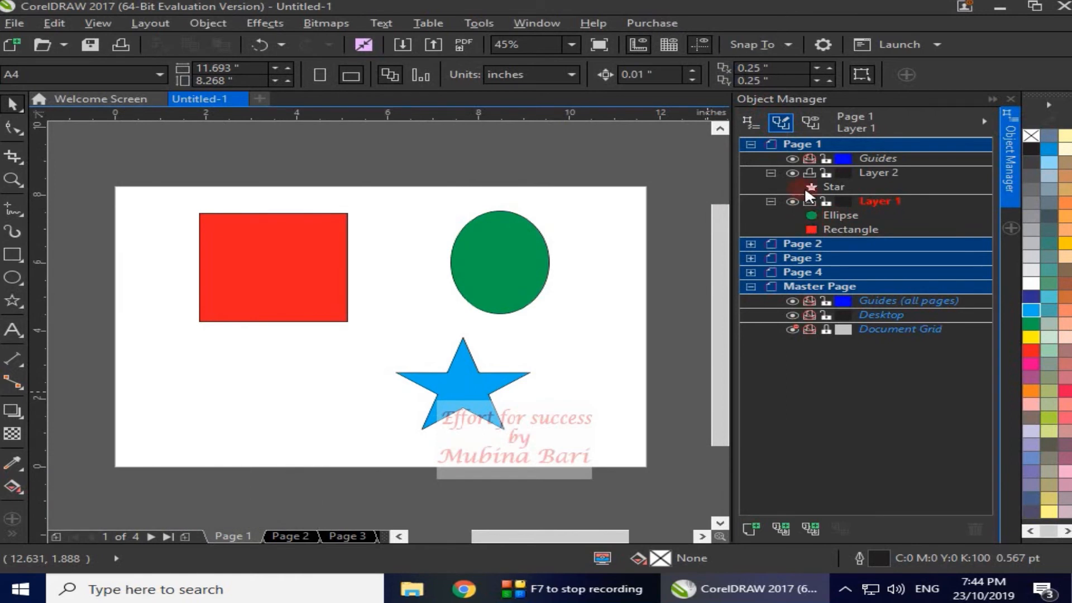
left_click(875, 172)
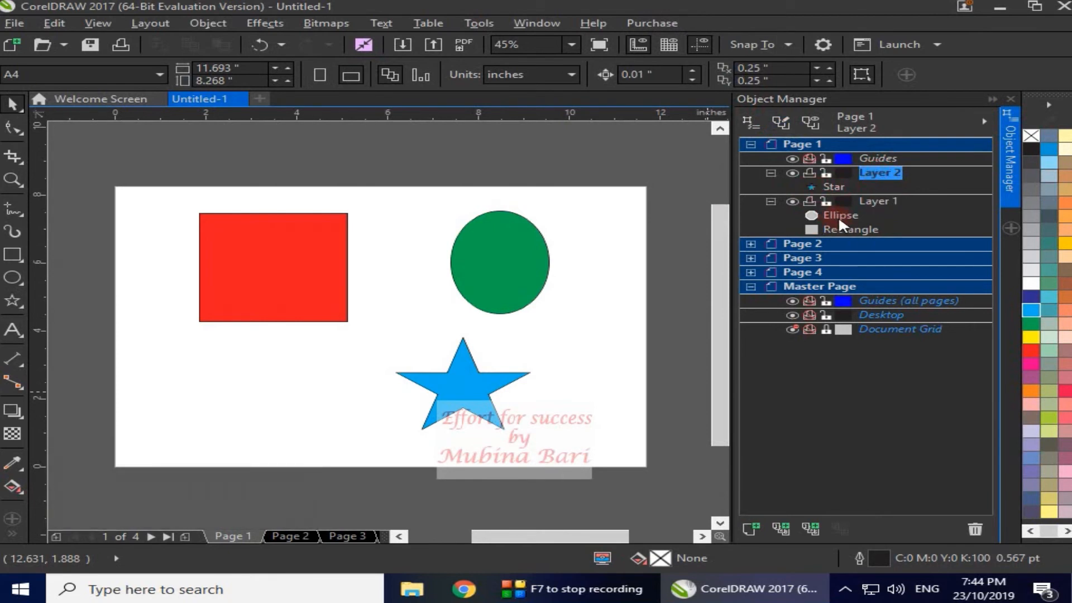
left_click(782, 120)
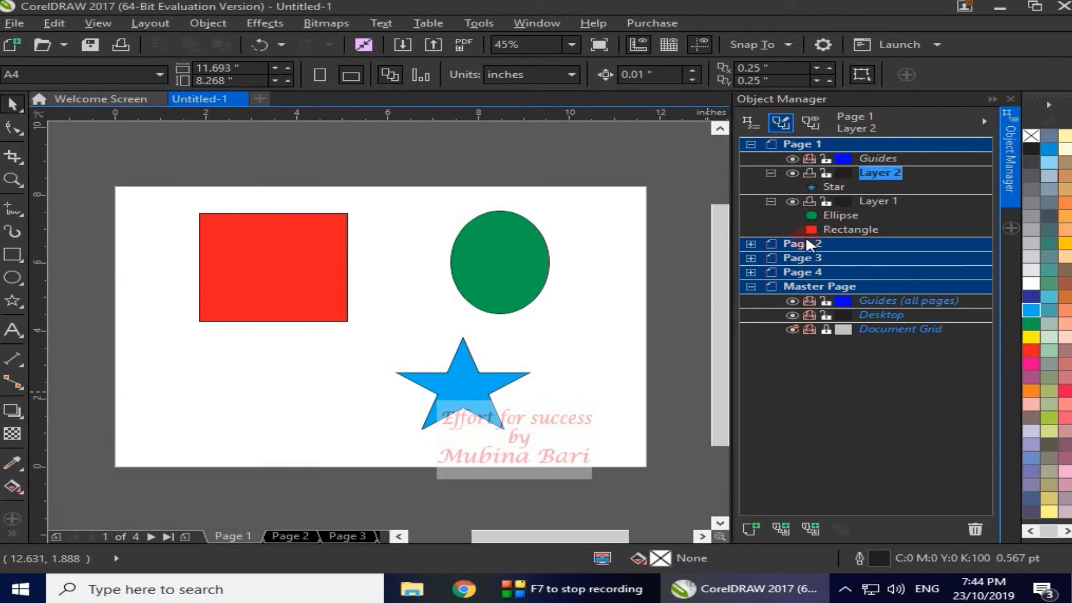
left_click(819, 122)
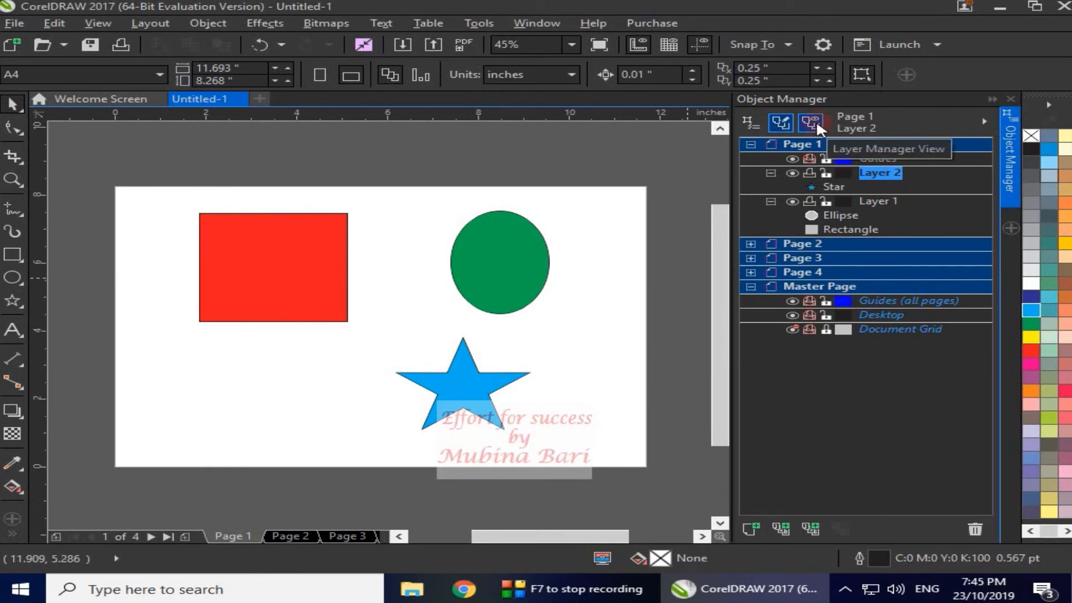
Set the Layer Manager View to show the current page and its layers only
left_click(816, 121)
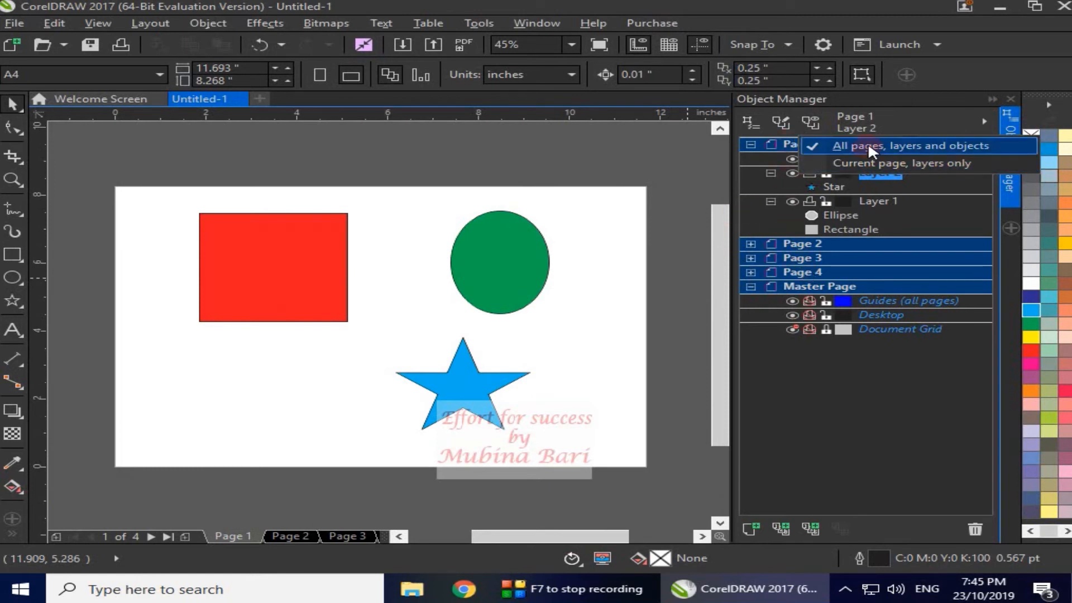
left_click(1004, 145)
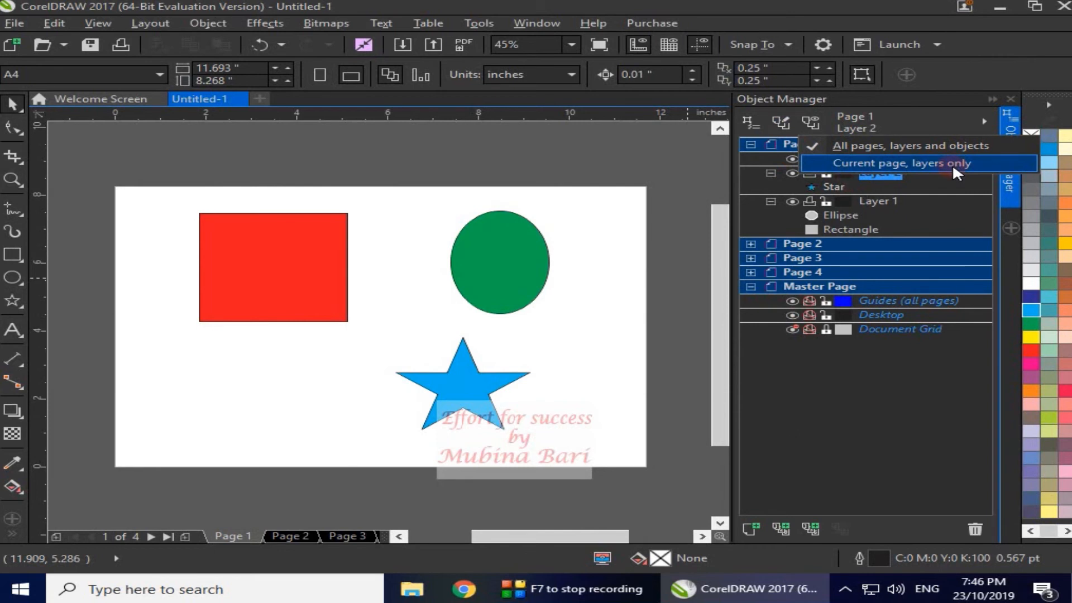
left_click(813, 161)
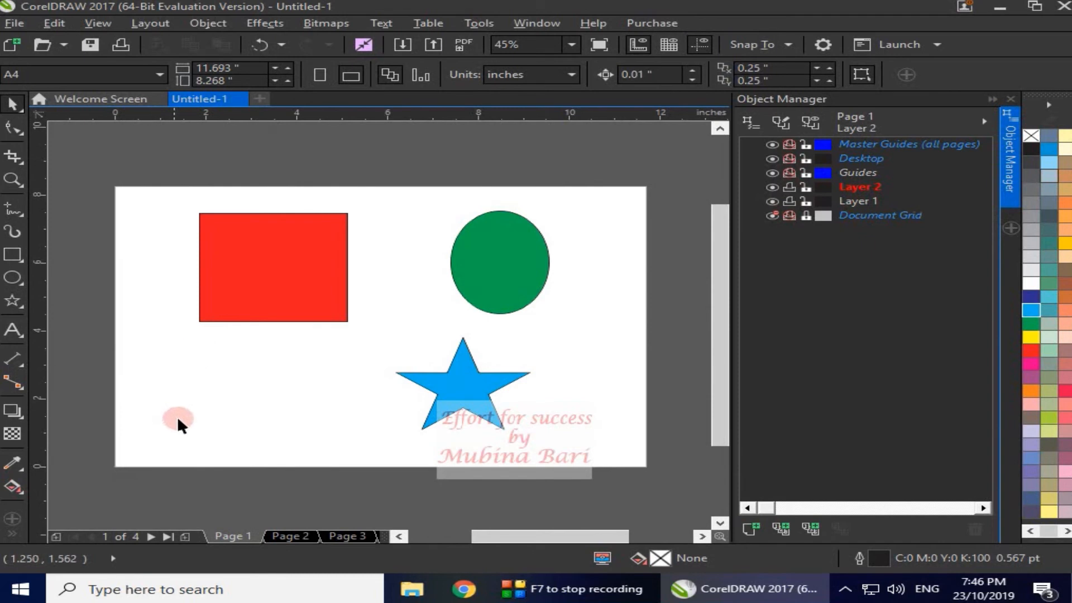
Check the layer lists of Pages 3 and 2, return to Page 1, and restore the view of all pages, layers and objects
left_click(371, 533)
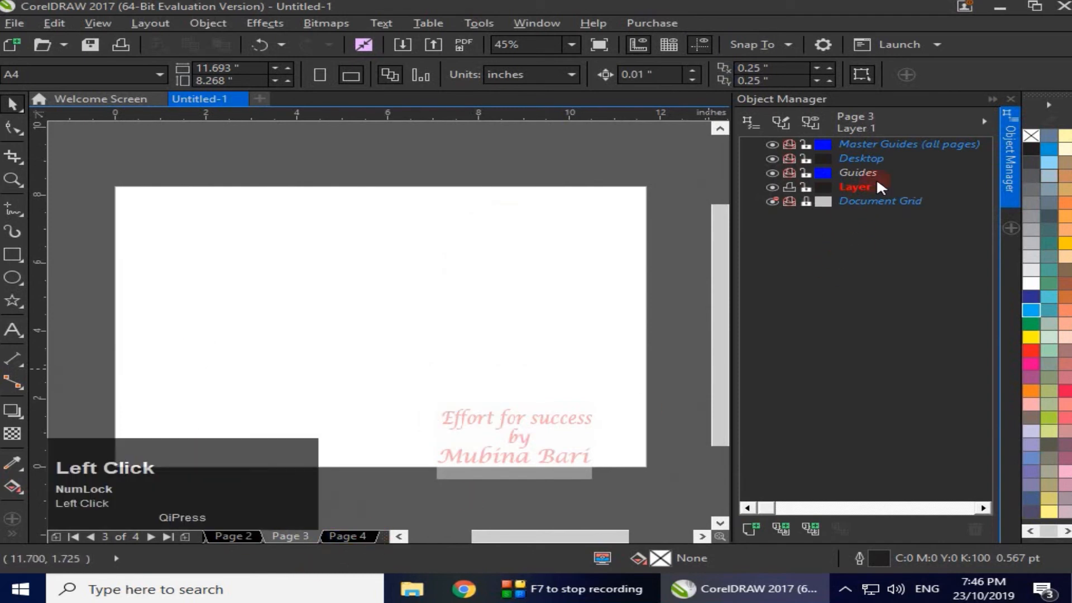
left_click(287, 536)
left_click(776, 276)
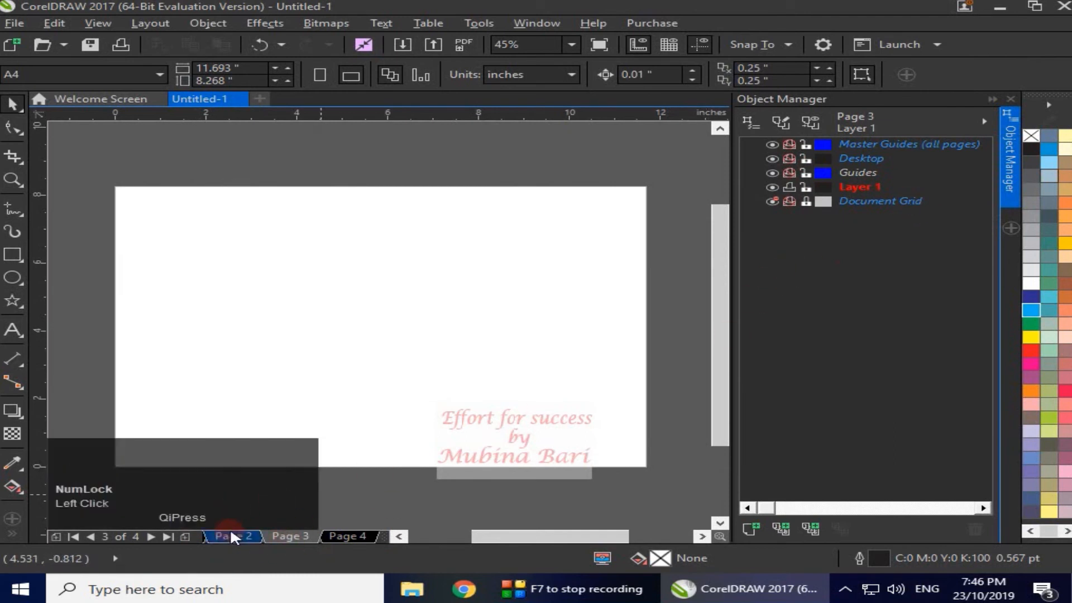
left_click(207, 534)
left_click(912, 264)
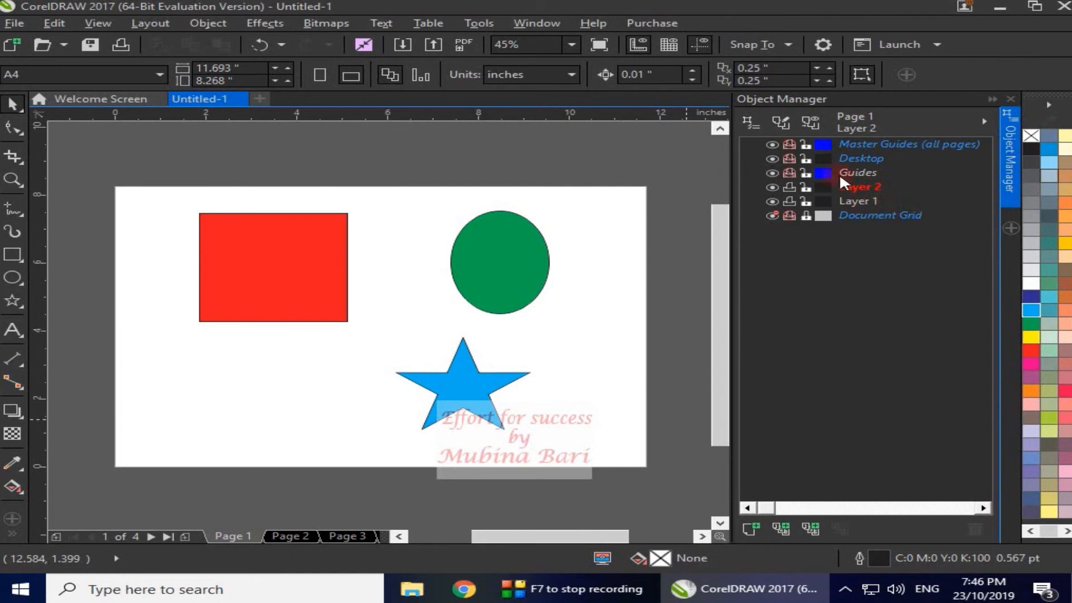
left_click(816, 121)
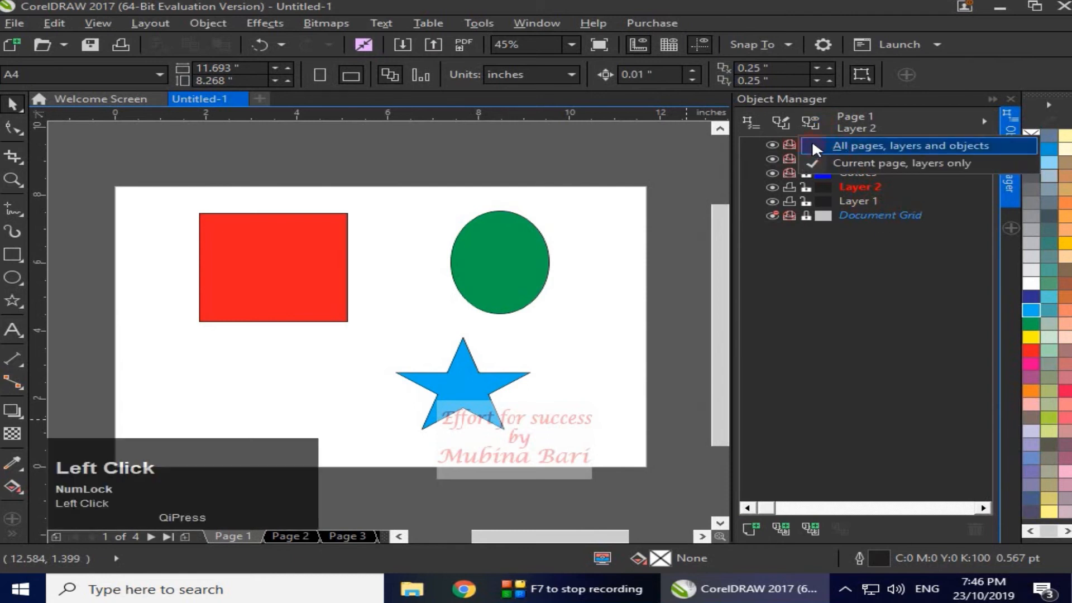
left_click(811, 141)
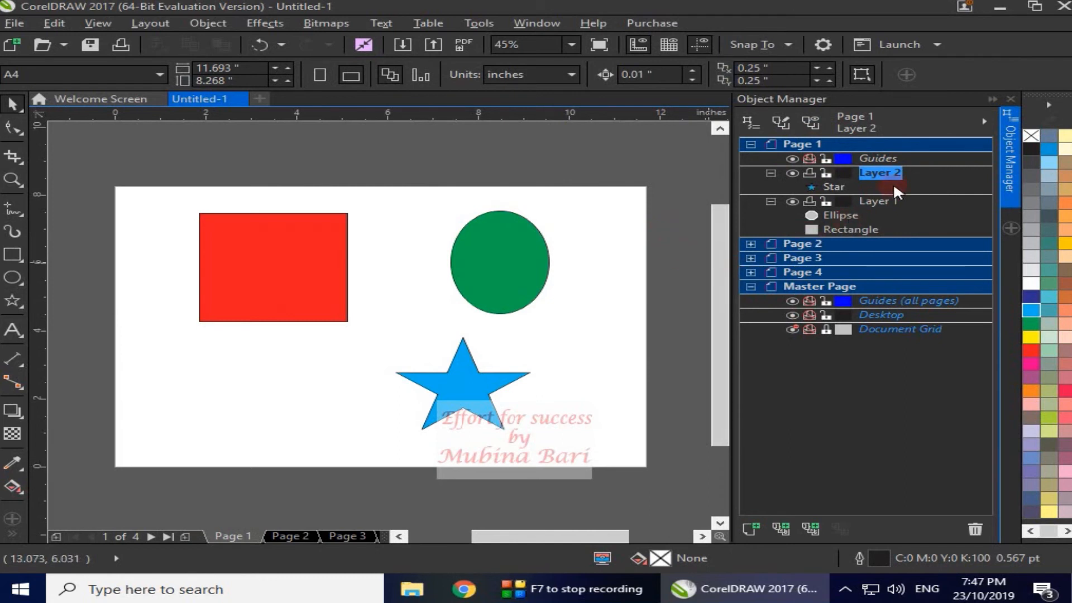
Rename Page 1's Layer 1 as "first" and make it the active layer
left_click(871, 203)
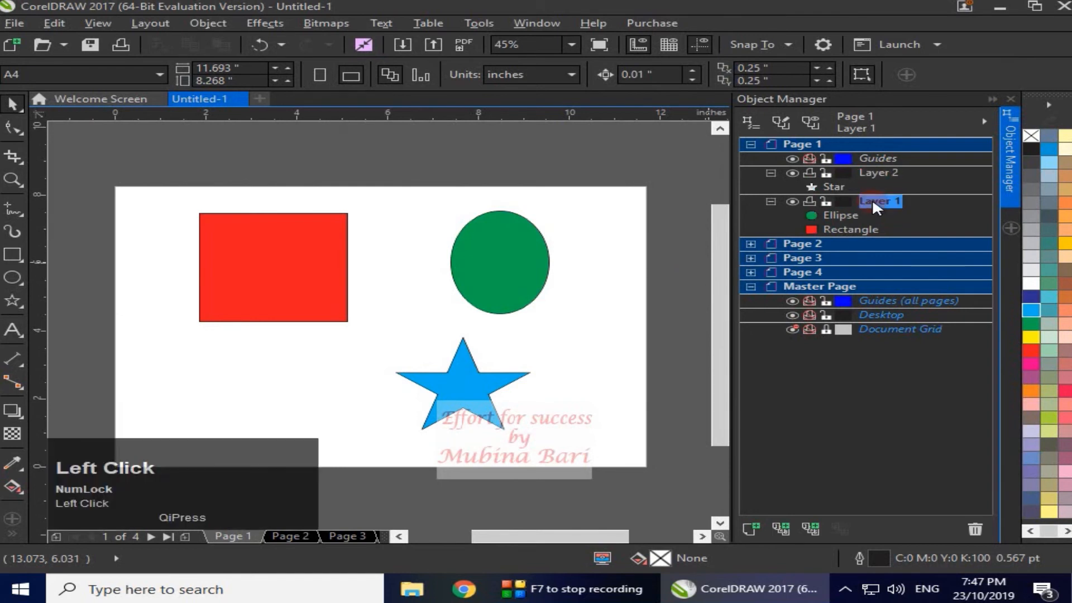
right_click(872, 199)
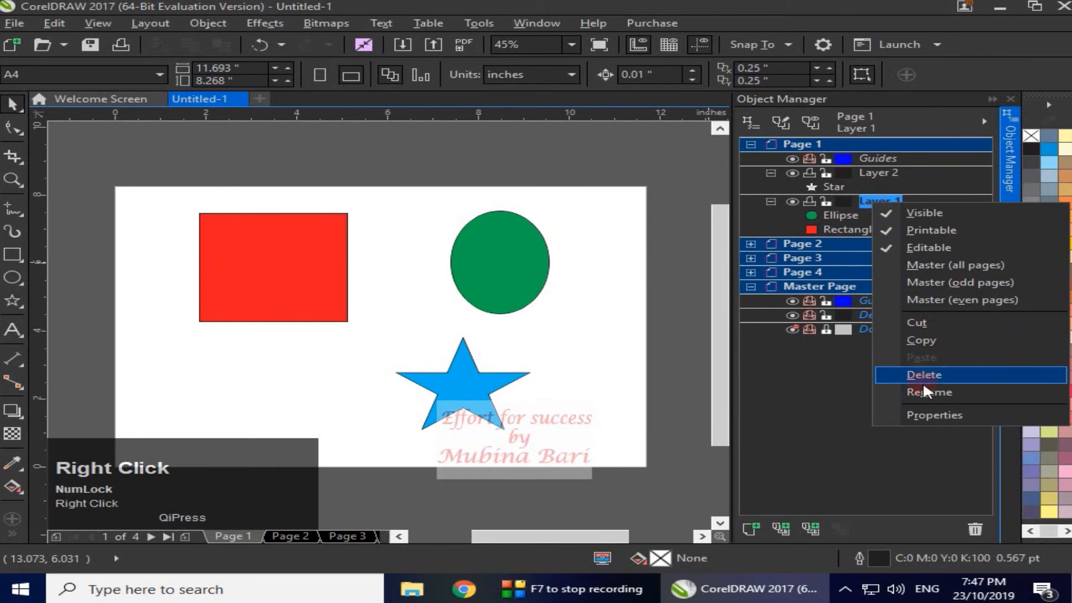
left_click(926, 391)
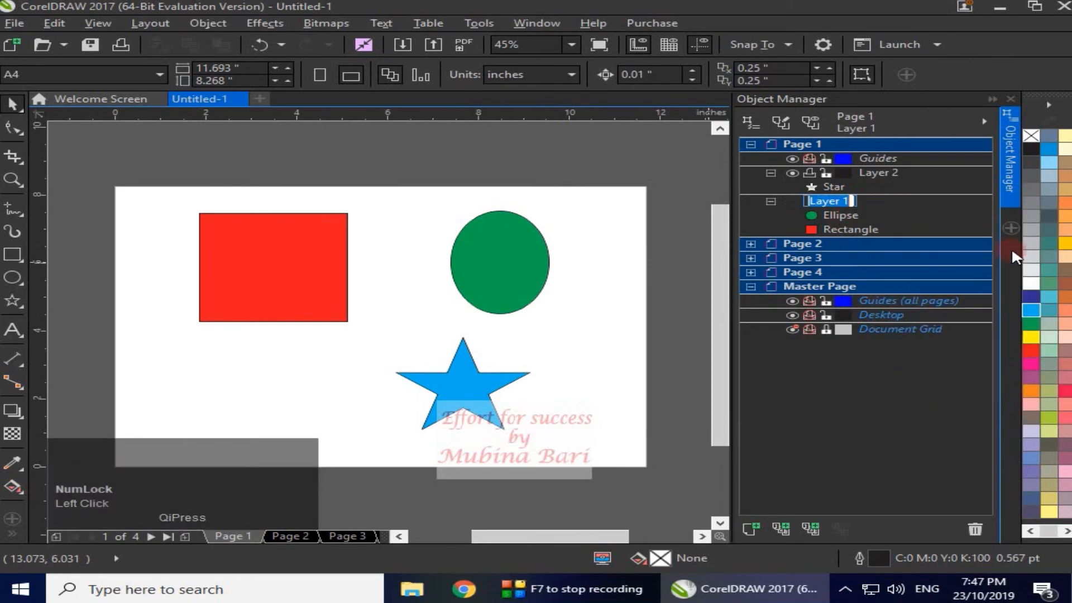
type("first")
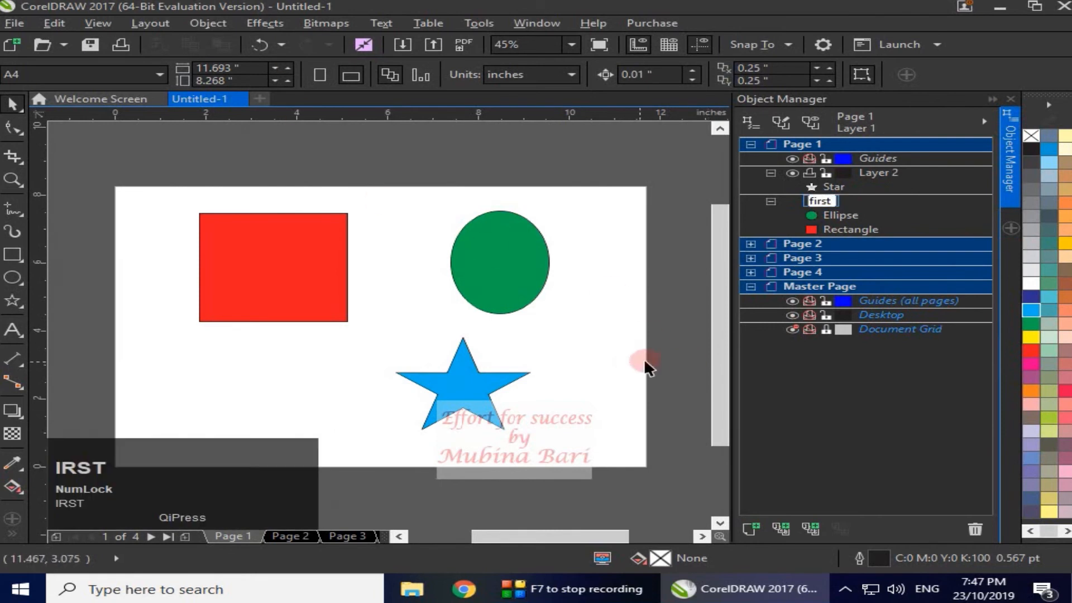
left_click(674, 358)
left_click(848, 201)
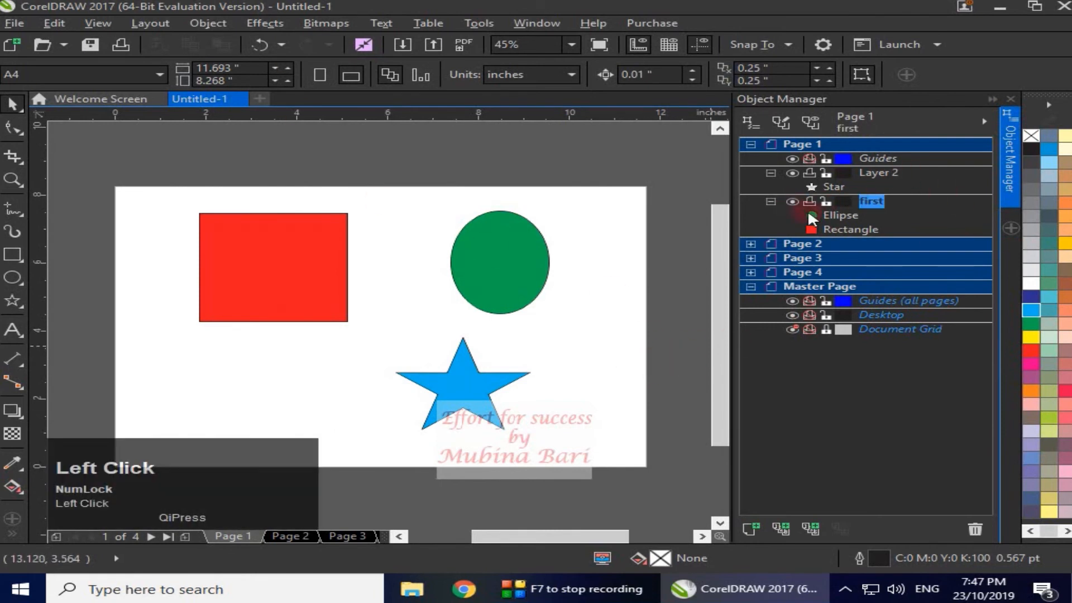
left_click(873, 202)
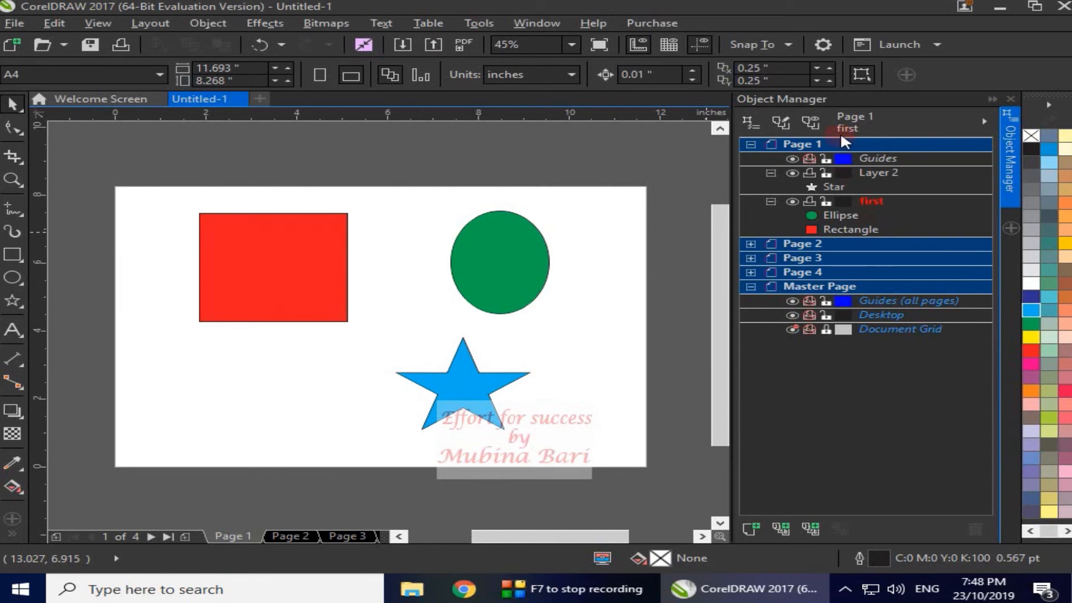
Check the current page and layer shown in the Object Manager for Pages 2 and 3, and return to Page 1
left_click(287, 536)
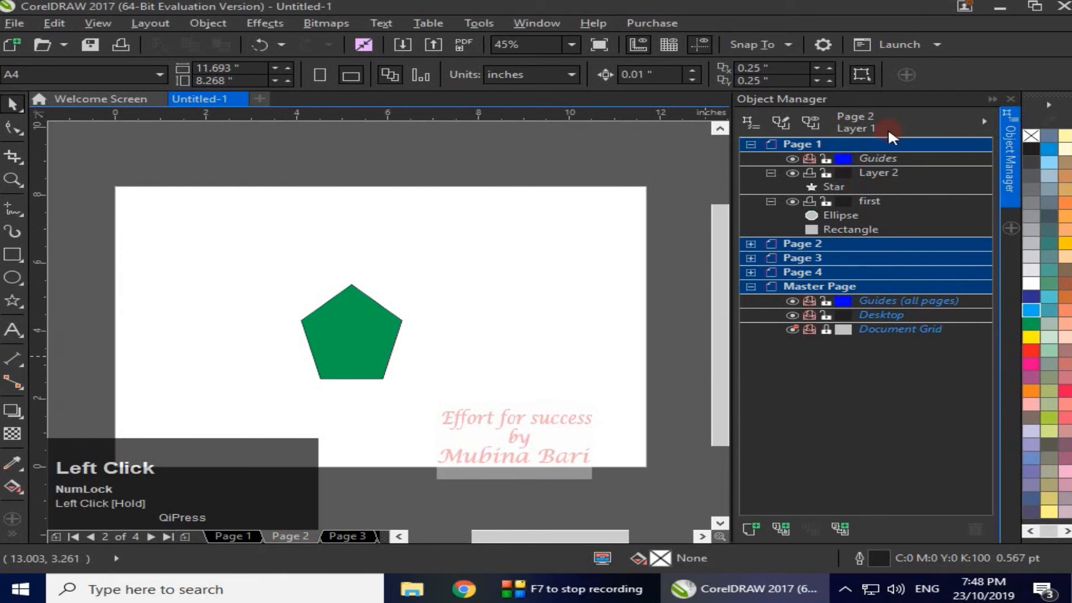
left_click(351, 535)
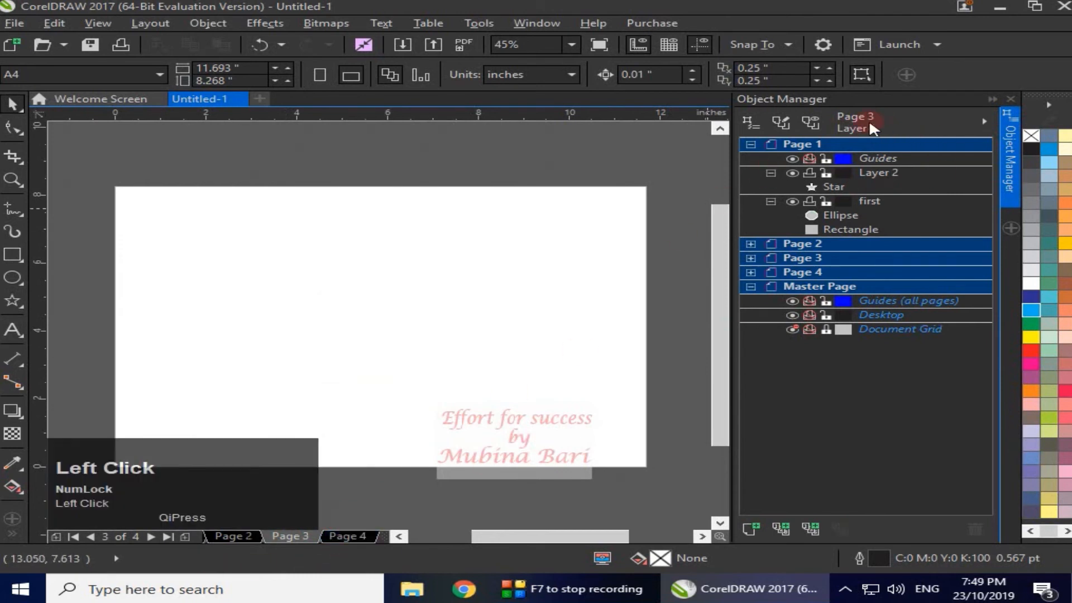
left_click(215, 535)
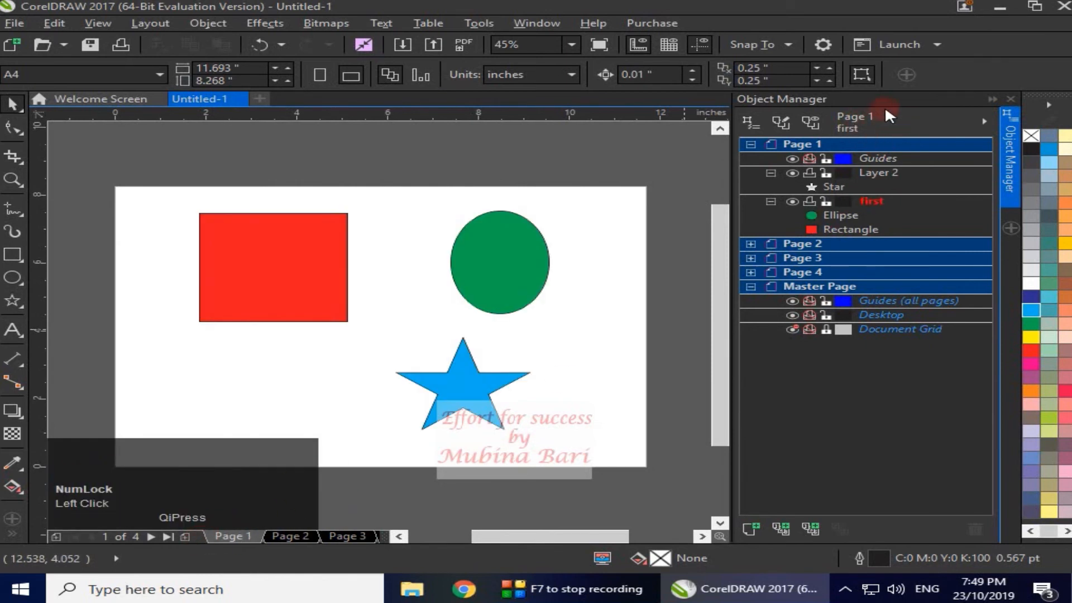
Add a new layer to Page 1, keeping its default name
left_click(984, 123)
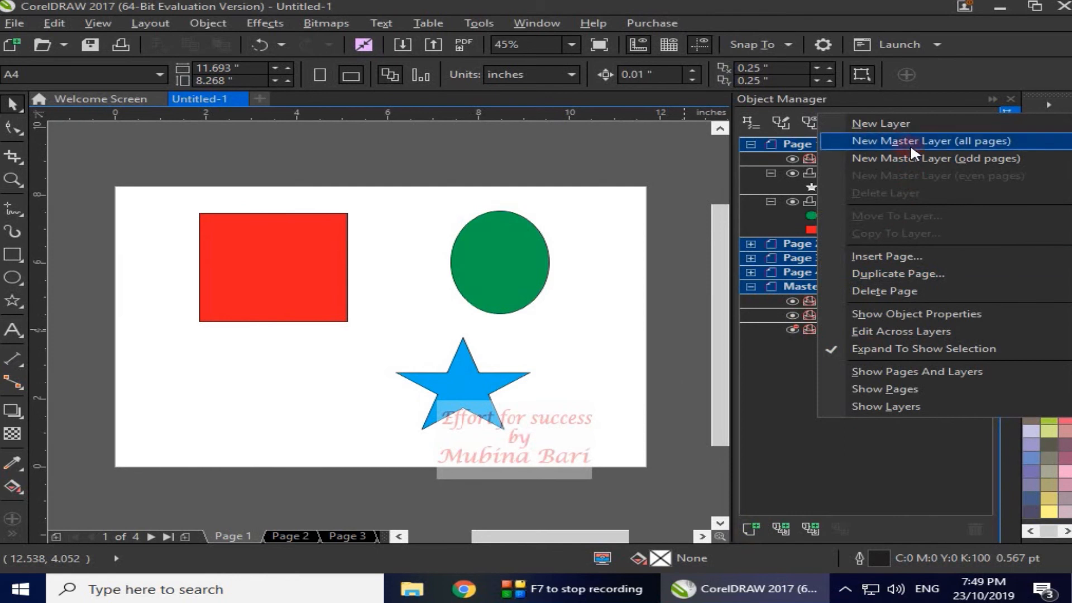
left_click(911, 123)
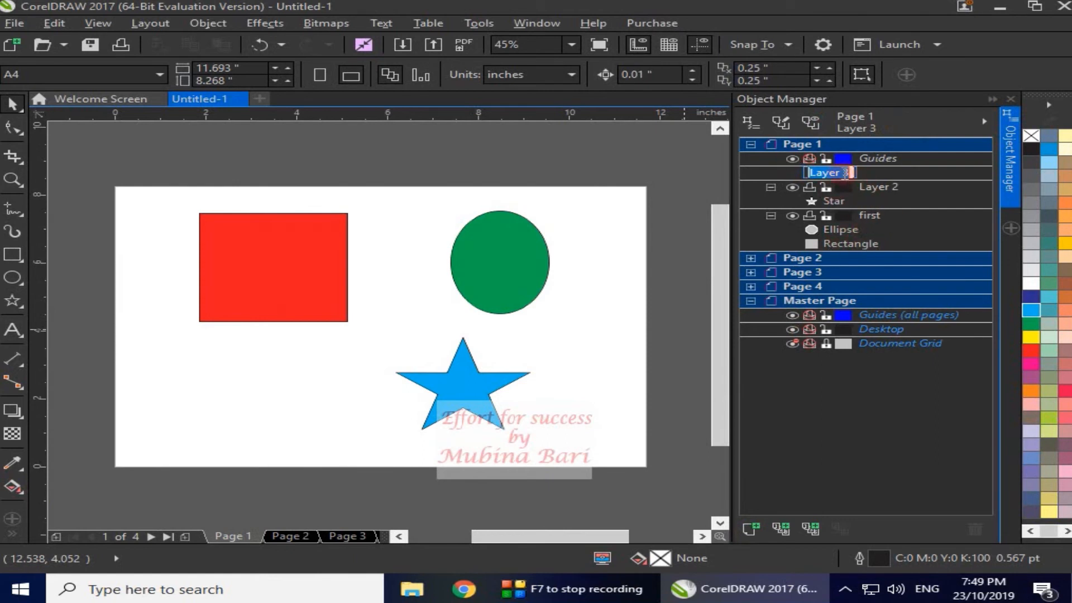
left_click(700, 215)
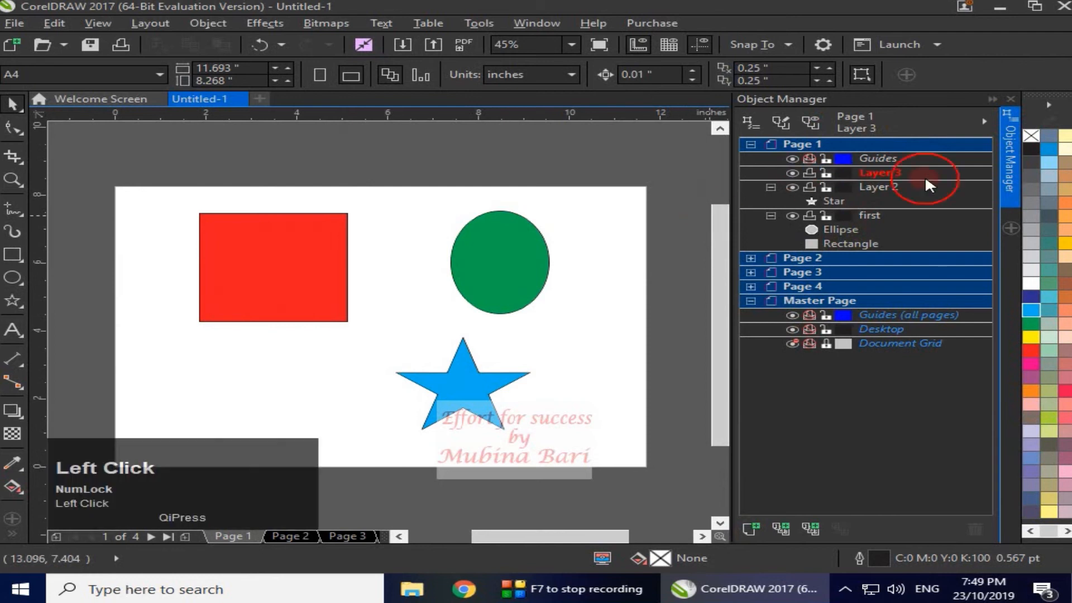
Add a master layer for all pages and draw a yellow-filled ellipse about 1.35 by 0.86 inches on it, below the red rectangle
left_click(983, 121)
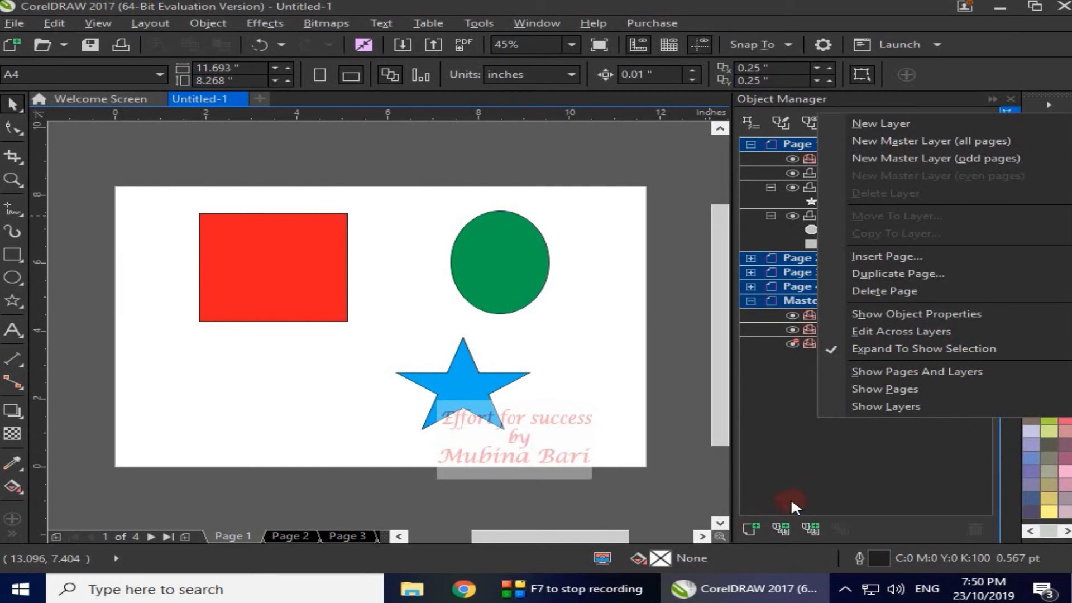
left_click(913, 141)
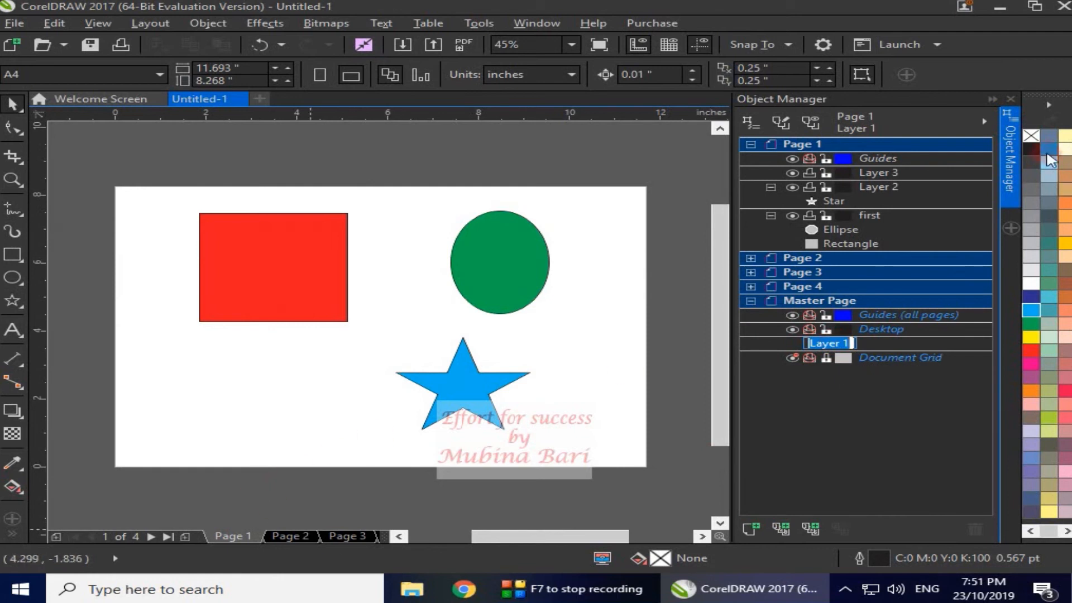
left_click(12, 282)
left_click_drag(183, 394, 258, 432)
left_click(1031, 337)
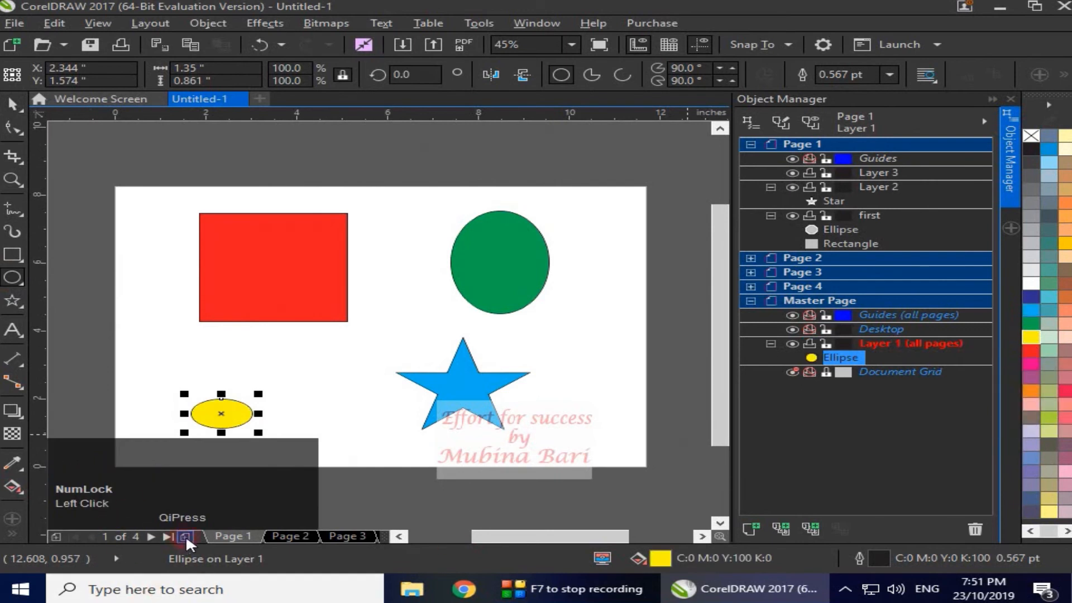
Check Pages 2 and 3 for the yellow master-layer ellipse, and return to Page 1
left_click(290, 536)
left_click(346, 537)
left_click(340, 535)
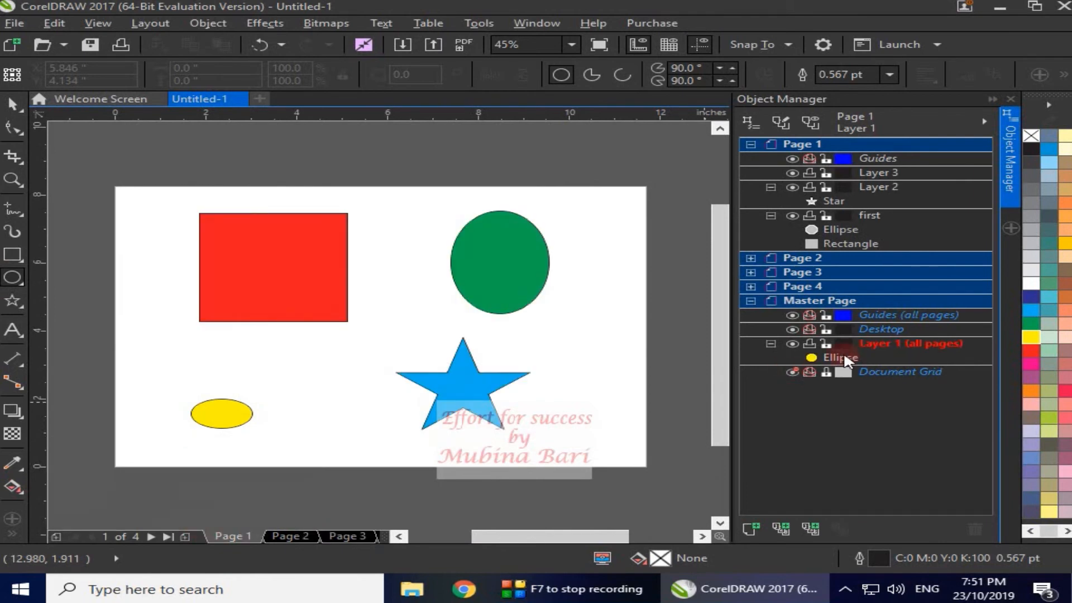
Delete the yellow ellipse from the all-pages master layer
left_click(841, 358)
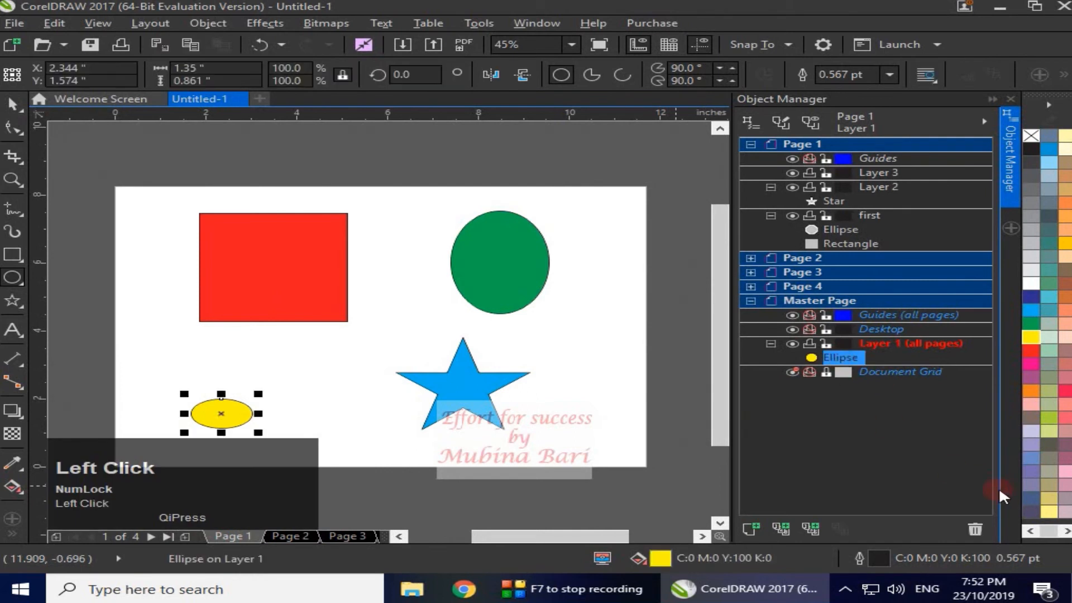
left_click(975, 529)
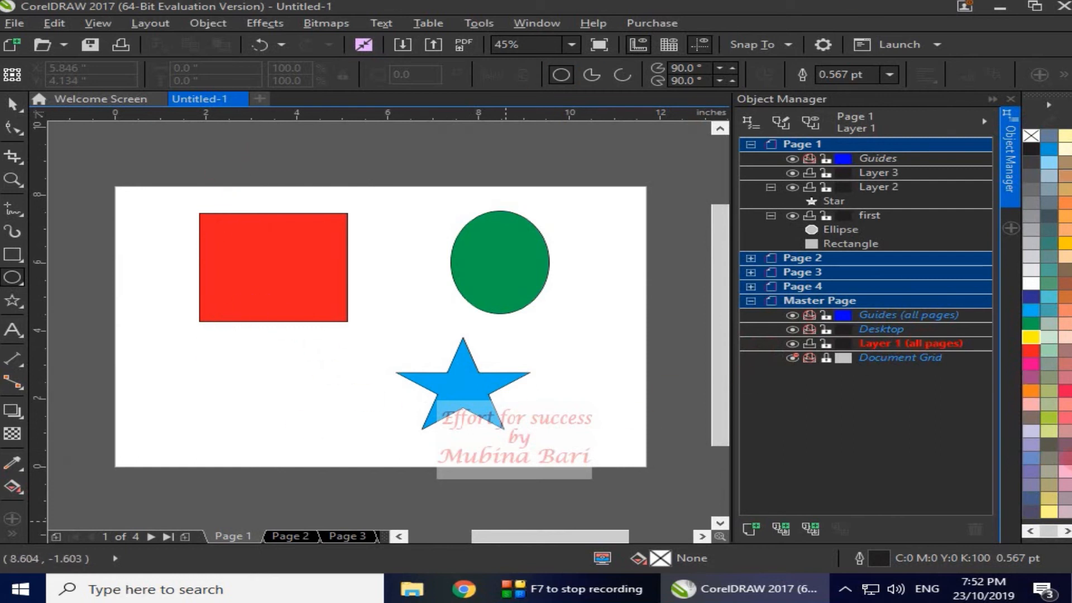
left_click(12, 104)
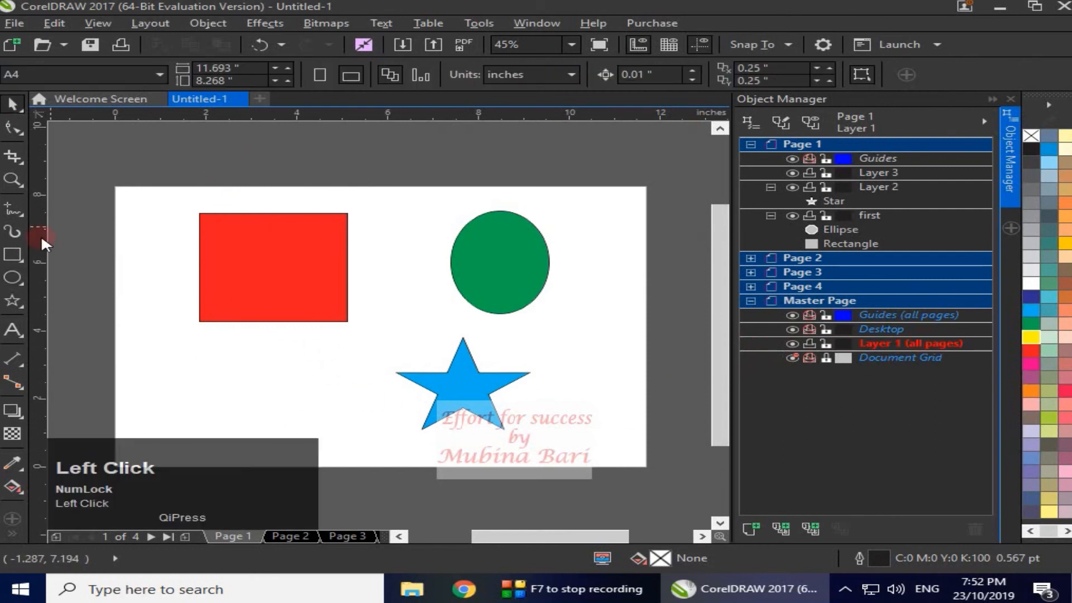
Create a page-sized rectangle on the all-pages master layer and apply a pink flower spray from the Plants category along it with Artistic Media
double_click(11, 254)
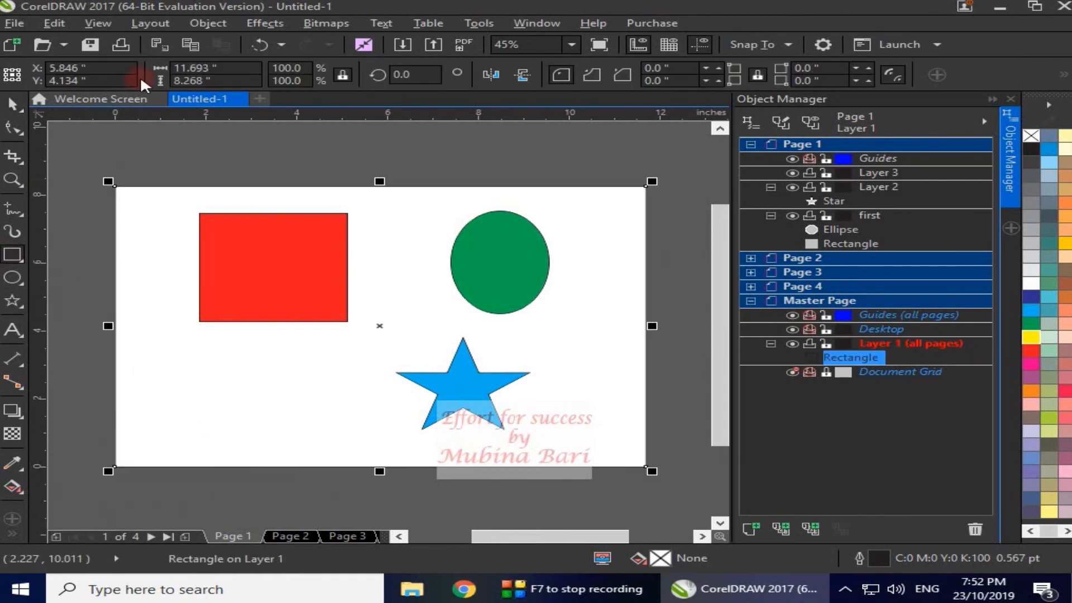
left_click(19, 238)
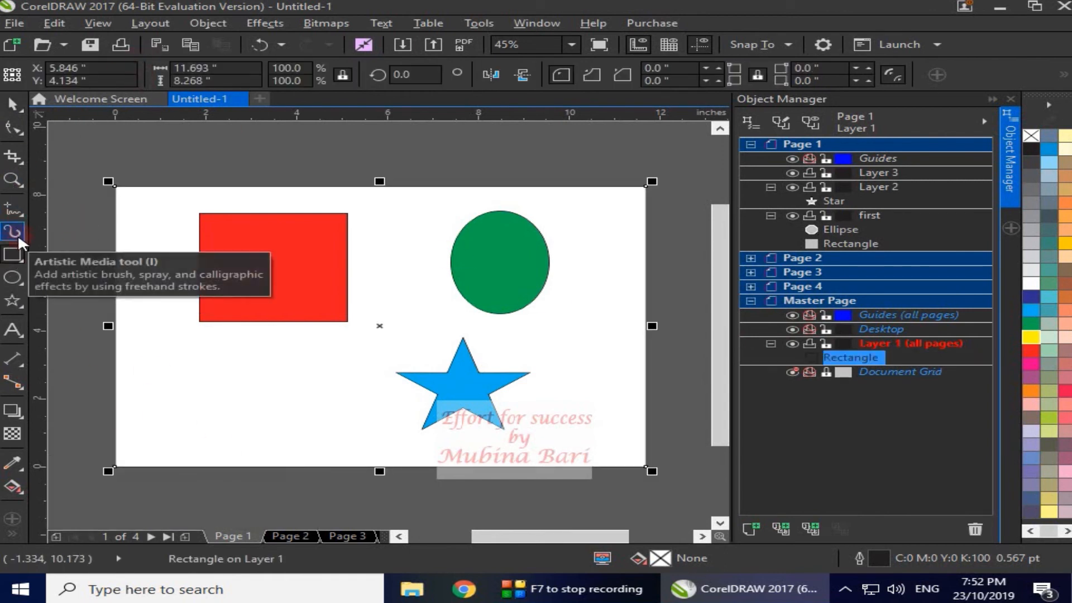
left_click(20, 240)
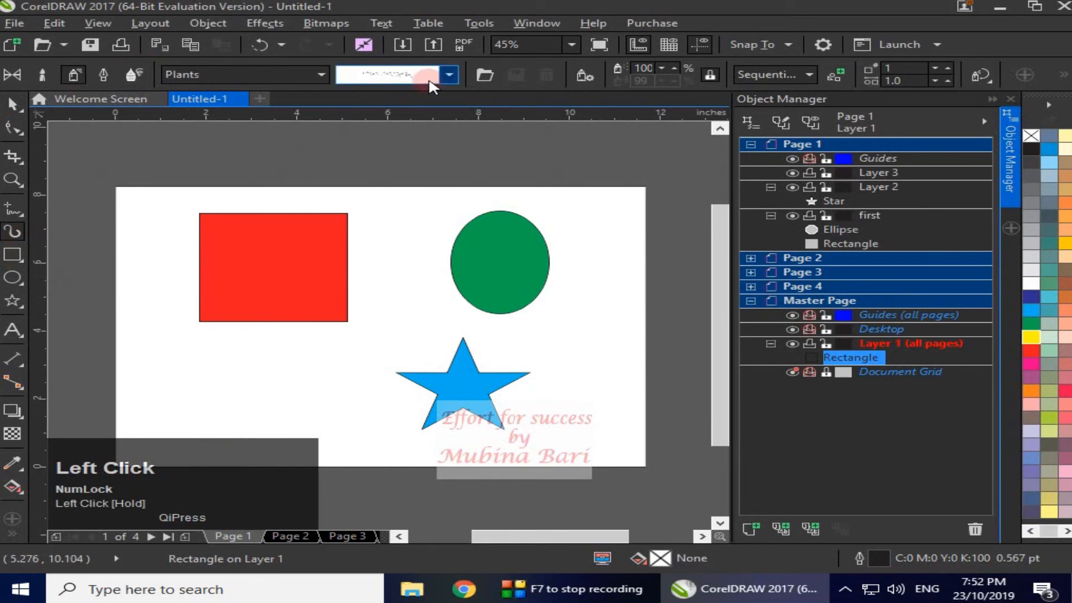
left_click(448, 74)
left_click(447, 50)
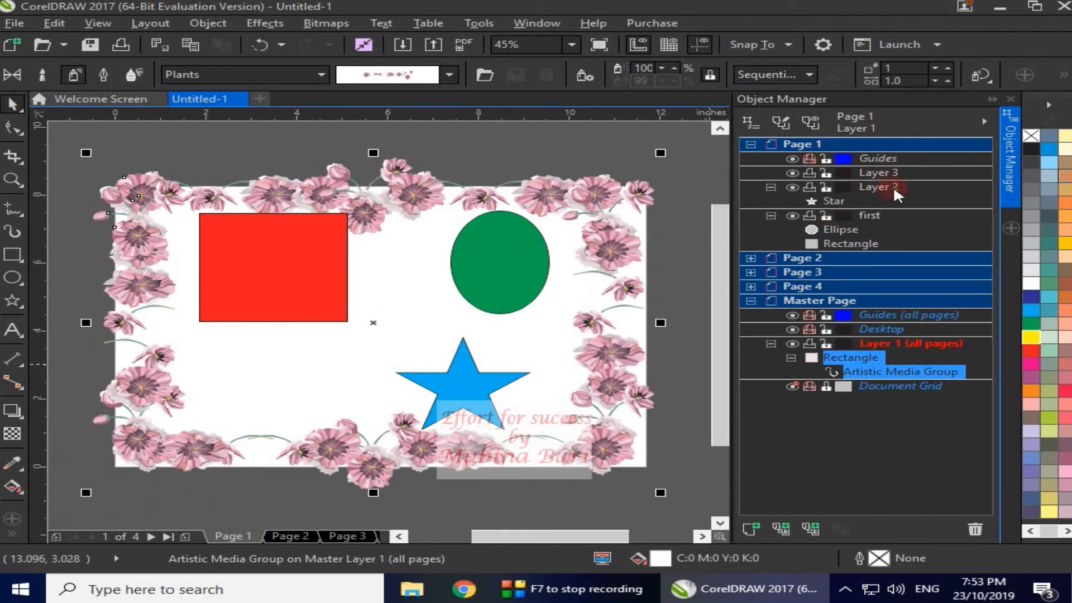
Delete the green ellipse and red rectangle from Page 1's "first" layer and the blue star from Layer 2
left_click(864, 215)
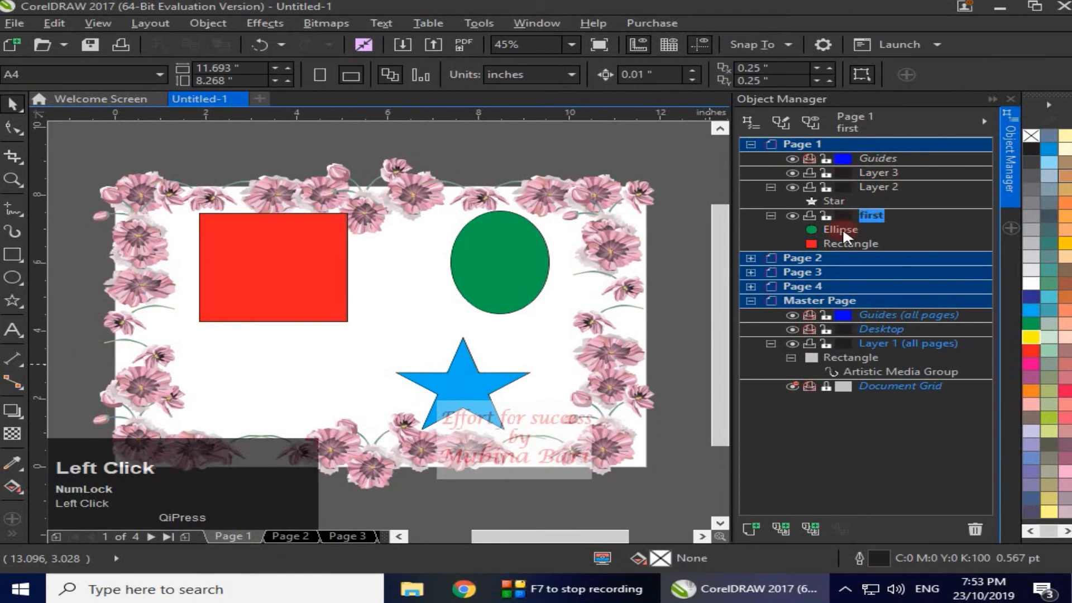
left_click(843, 226)
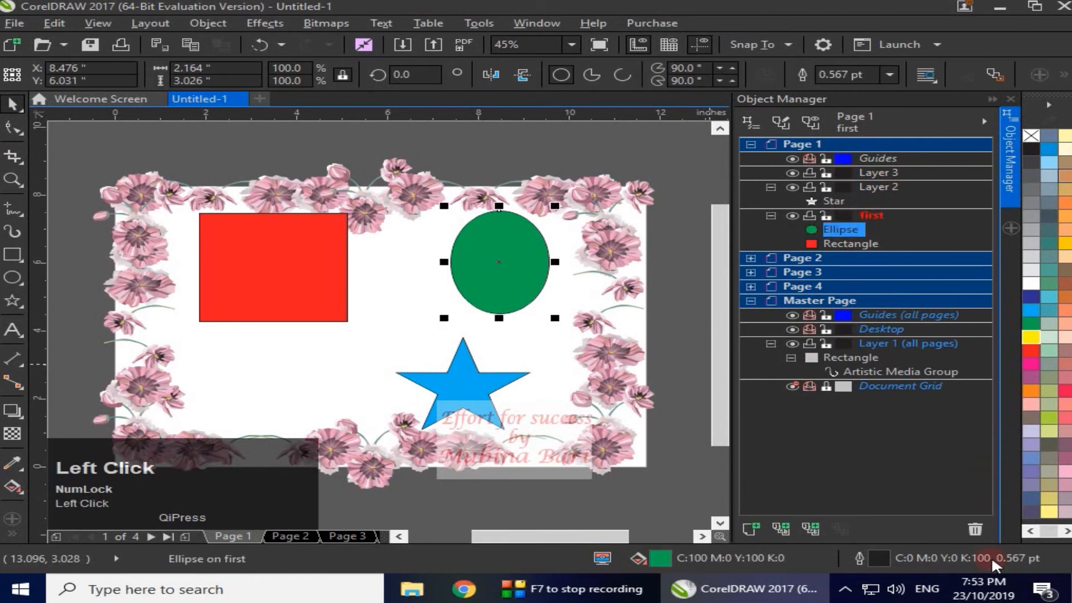
left_click(975, 528)
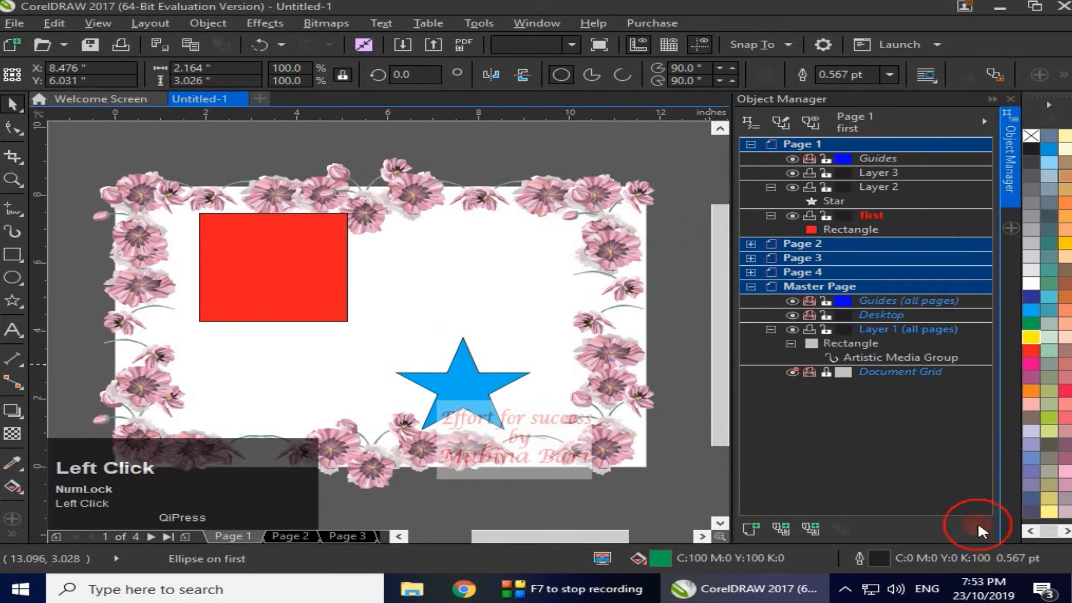
left_click(843, 228)
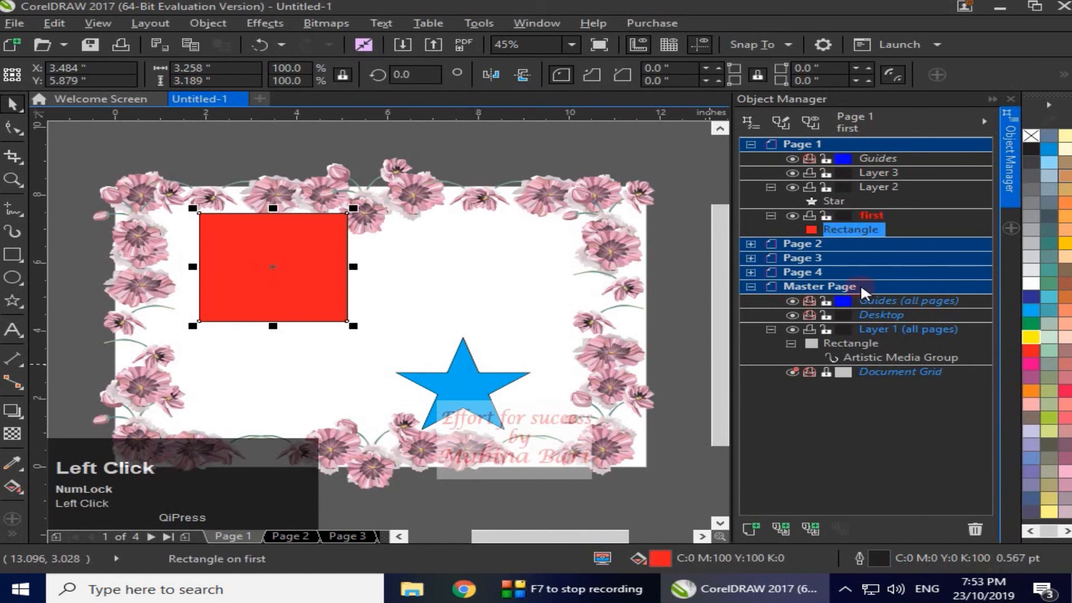
left_click(976, 528)
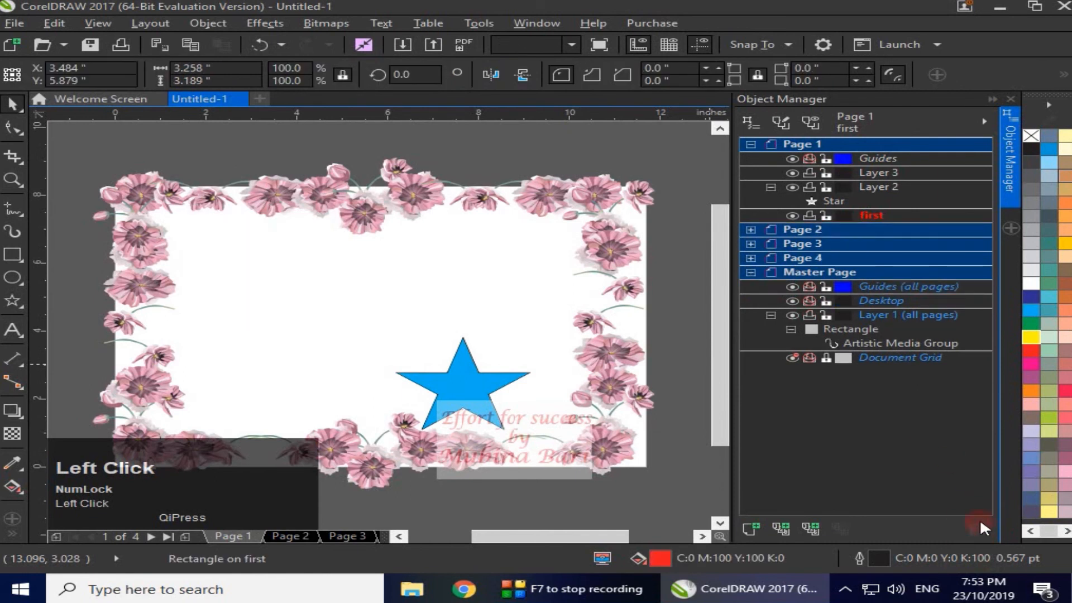
left_click(880, 186)
left_click(836, 200)
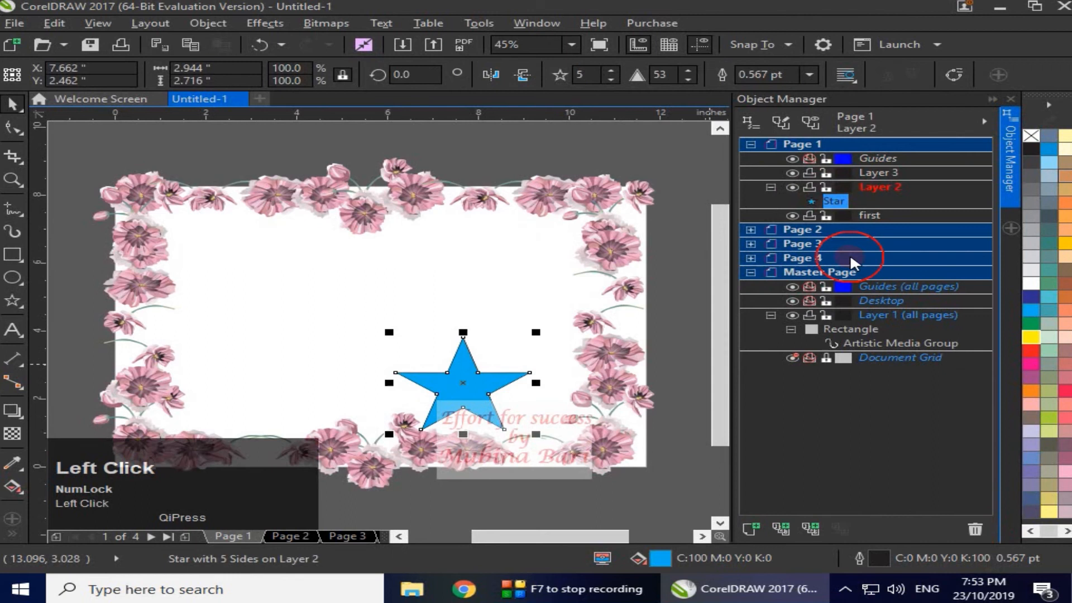
left_click(976, 528)
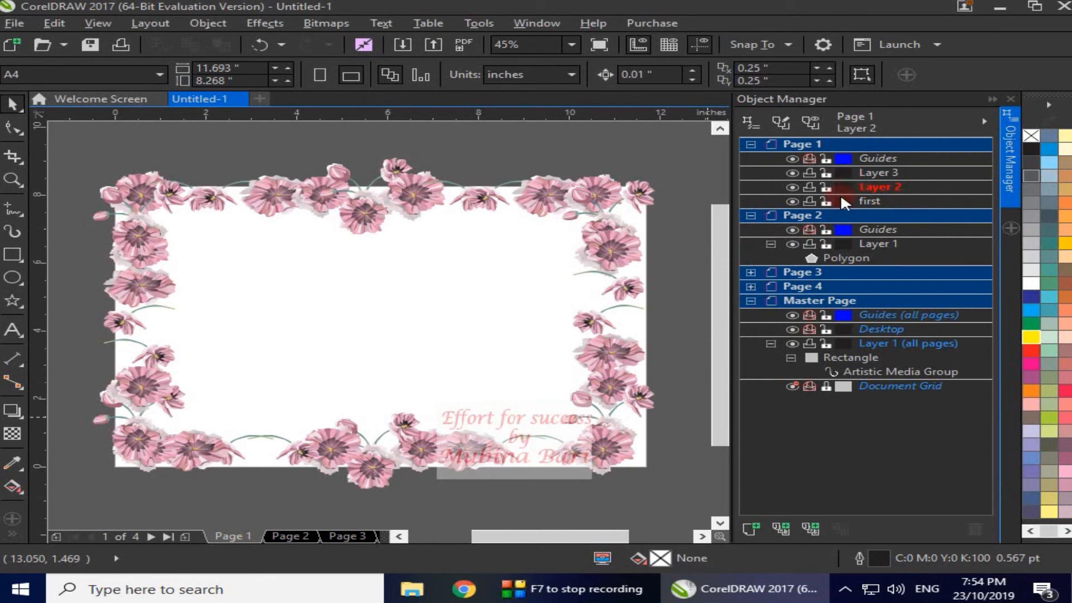
Delete the green pentagon from Layer 1 of Page 2
left_click(290, 537)
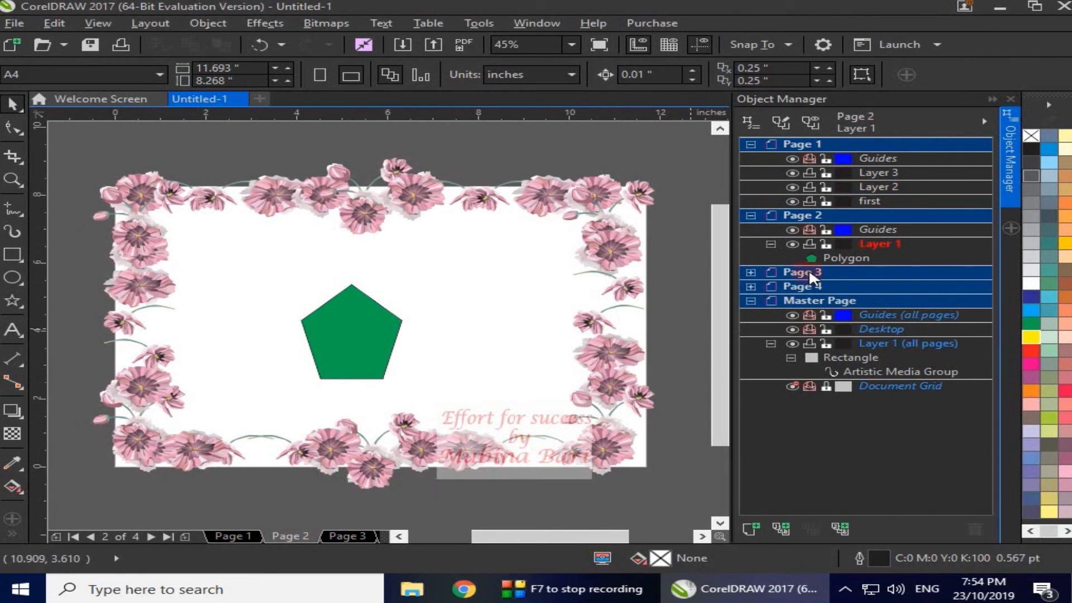
left_click(363, 350)
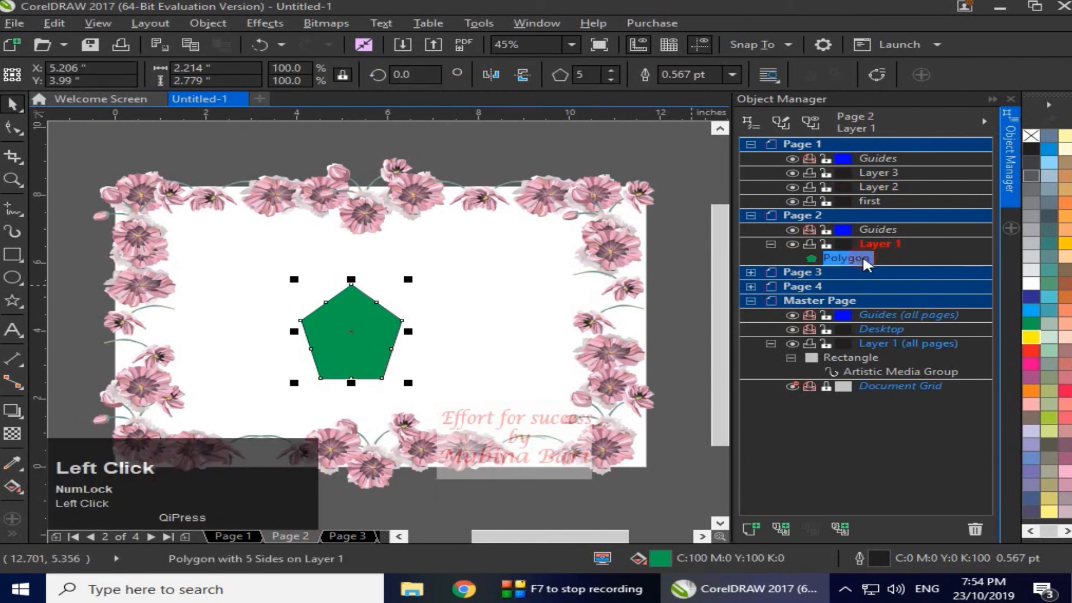
left_click(976, 531)
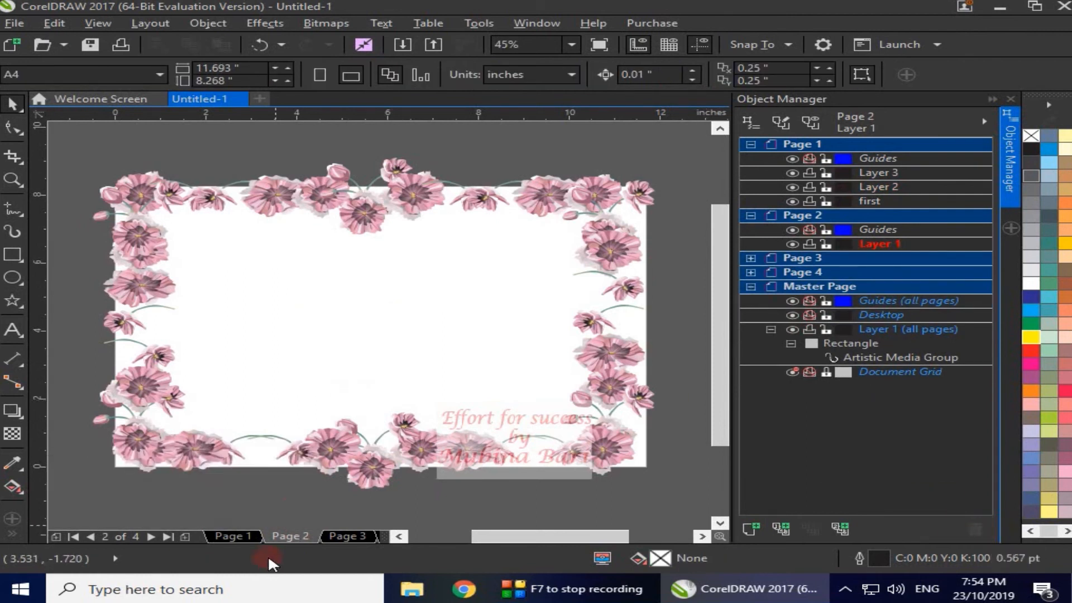
Compare the flower border on Pages 1, 2 and 3, and return to Page 1
left_click(239, 535)
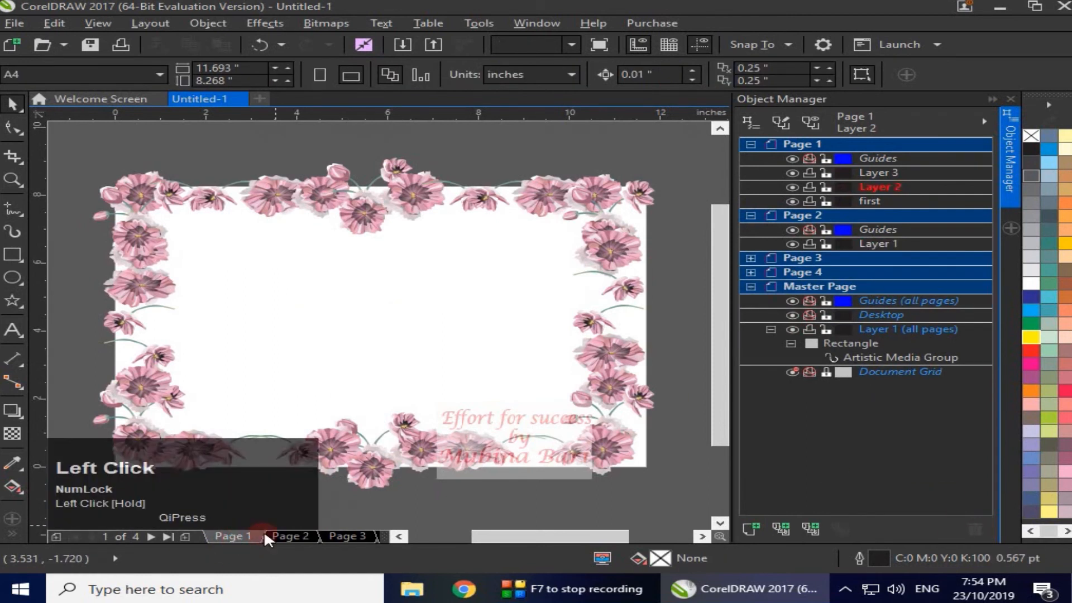
left_click(281, 535)
left_click(364, 535)
left_click(202, 539)
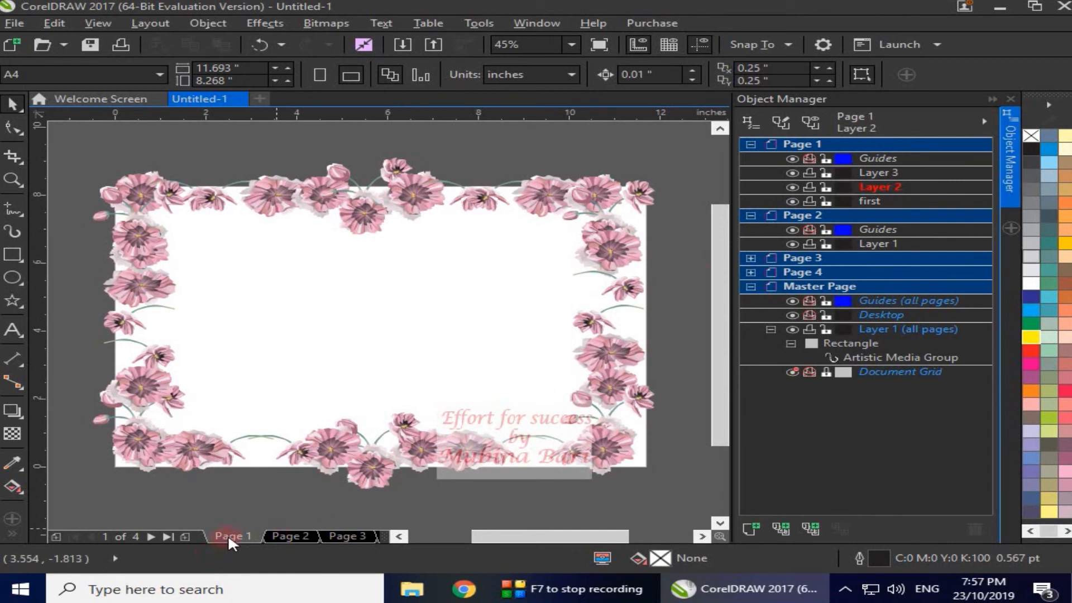
Add a master layer for odd pages, keeping its default name
left_click(985, 120)
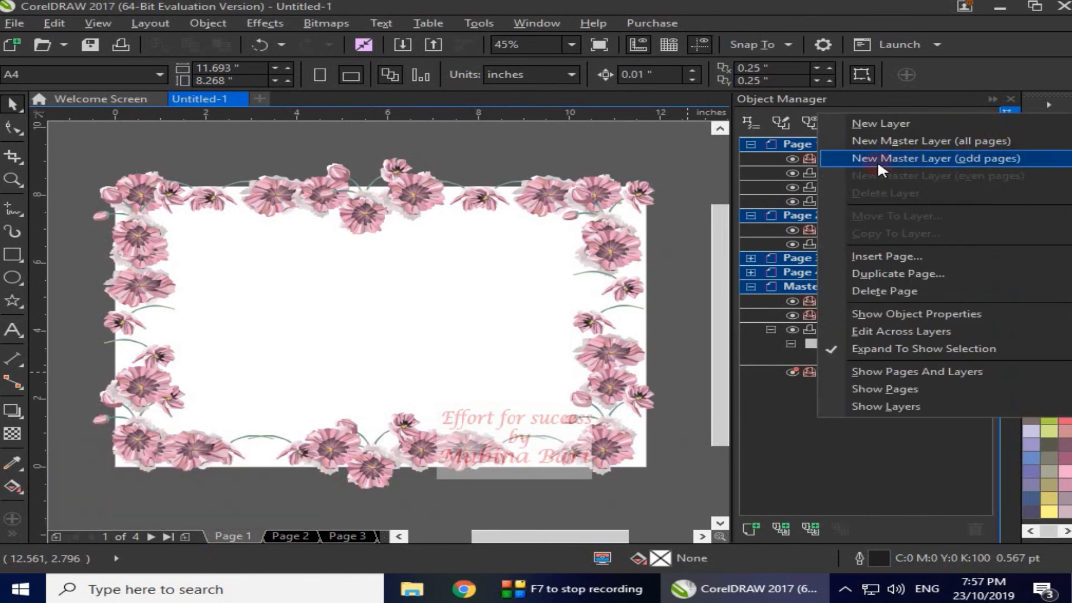
left_click(969, 157)
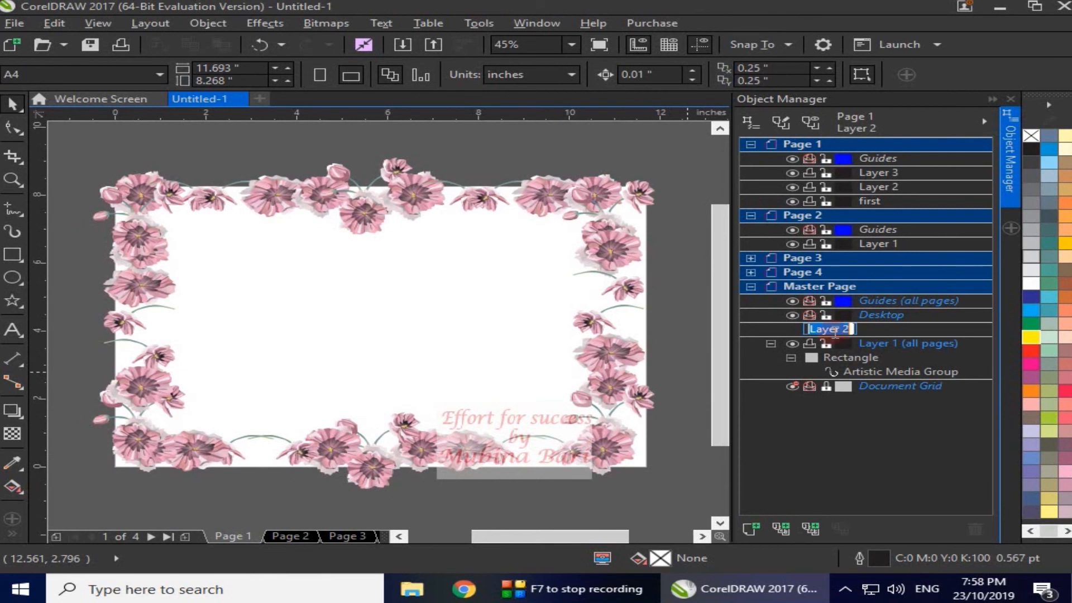
key("Return")
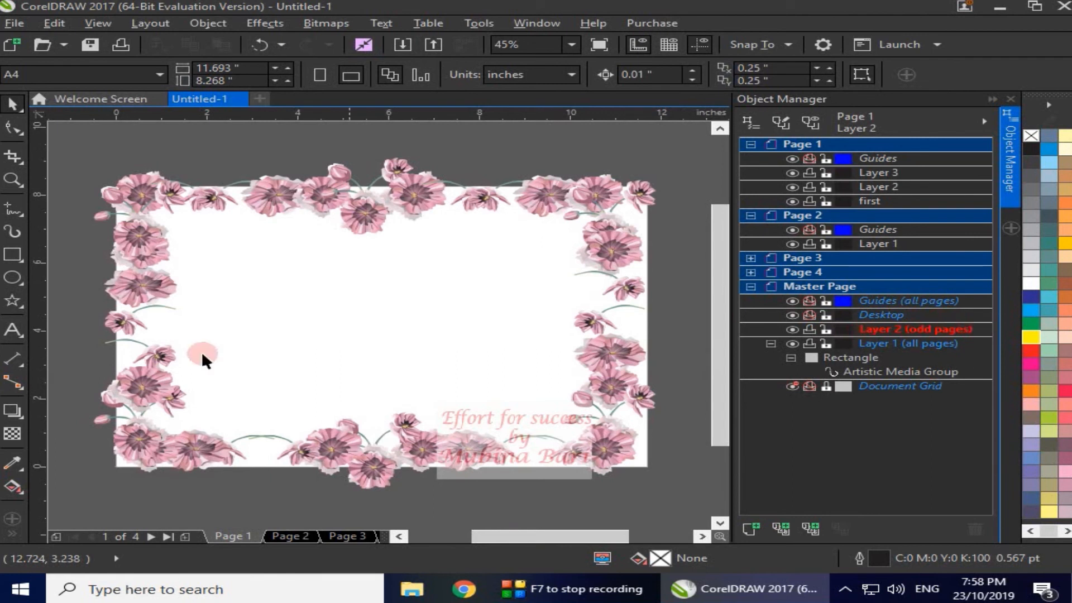
Draw an ellipse about 0.86 by 1.05 inches near the page's lower-right corner on the odd-pages master layer and fill it yellow-green
left_click(10, 282)
left_click_drag(504, 363, 534, 400)
left_click_drag(543, 399, 553, 416)
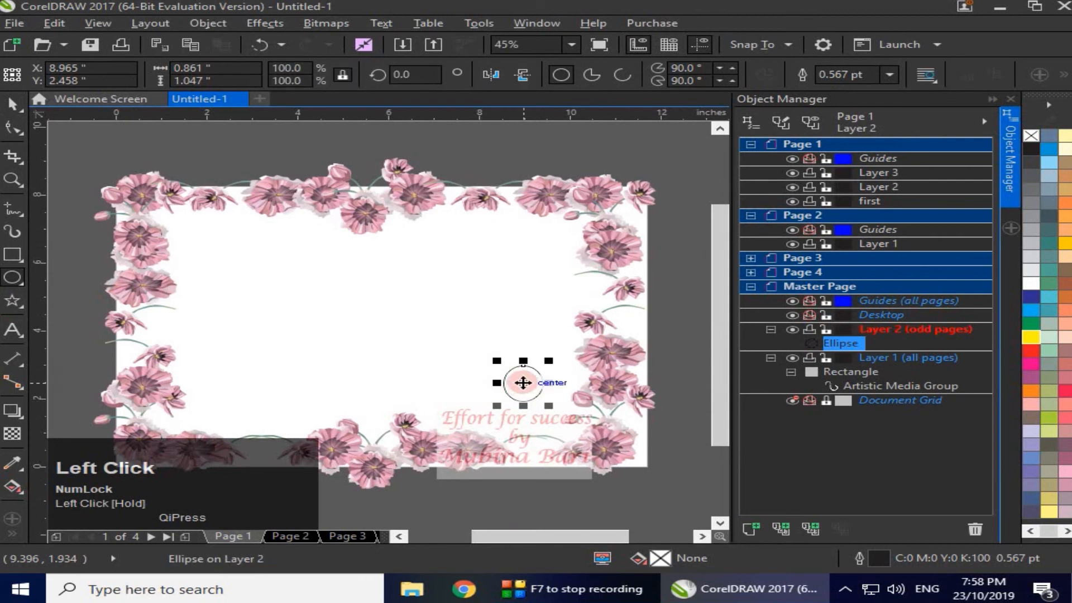
left_click(1045, 420)
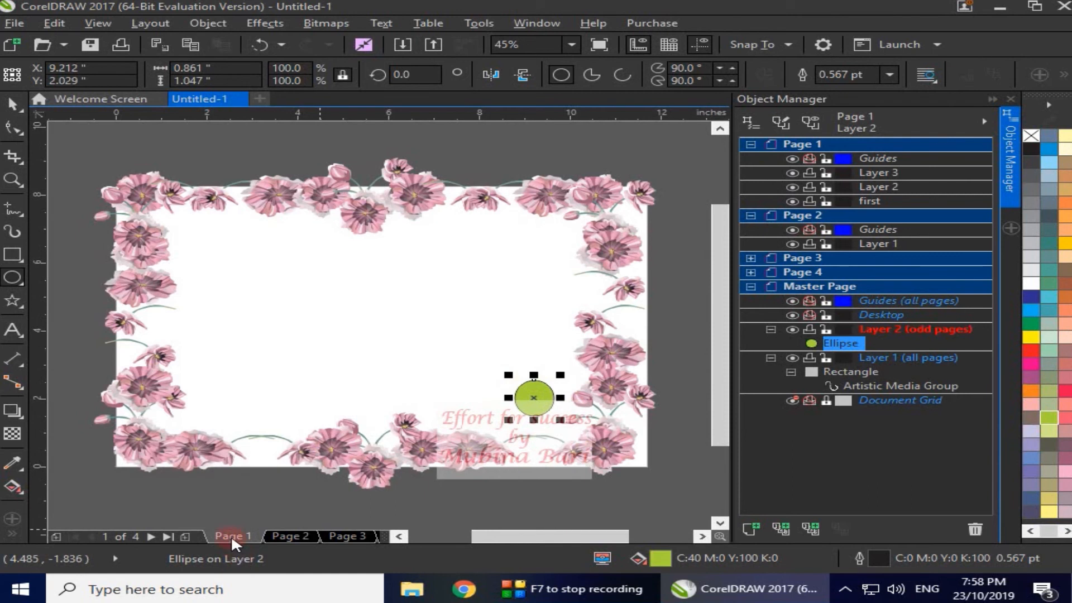
Check Pages 2, 3 and 4 for the odd-pages master ellipse, and return to Page 1
left_click(287, 532)
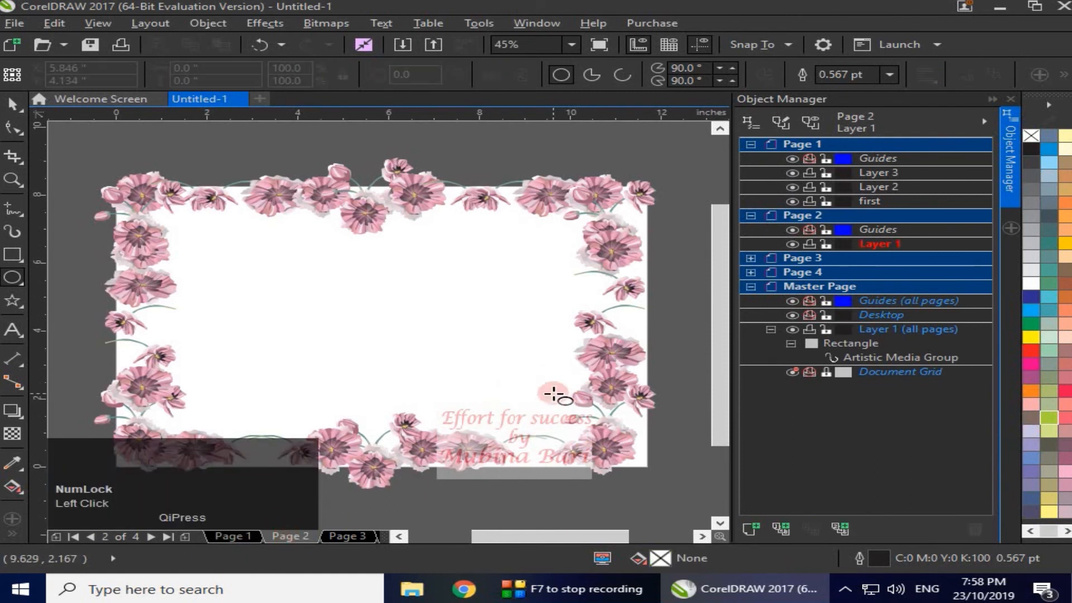
left_click(366, 535)
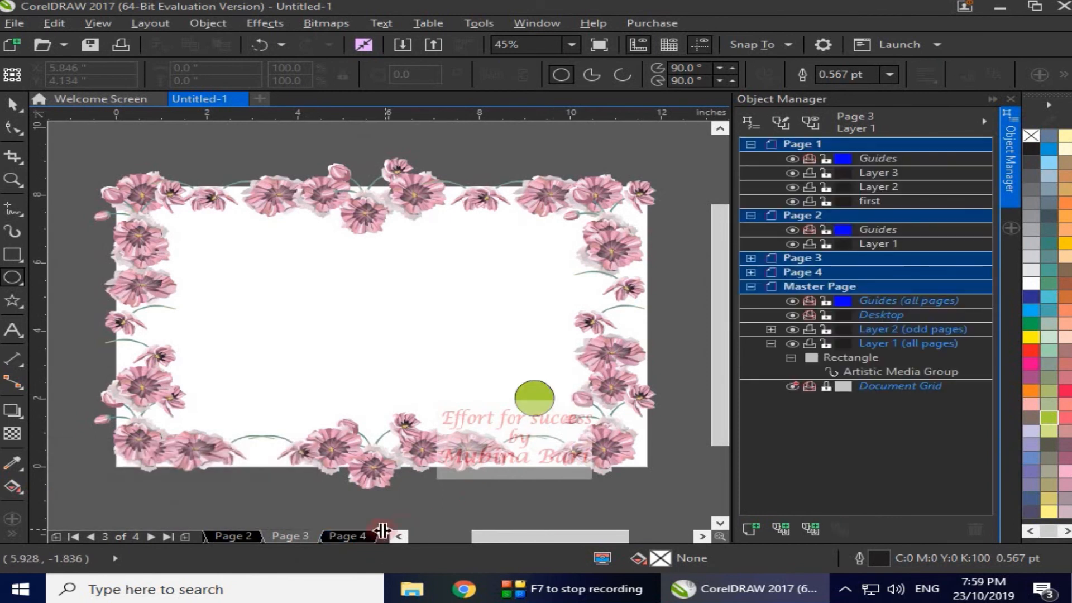
left_click(365, 535)
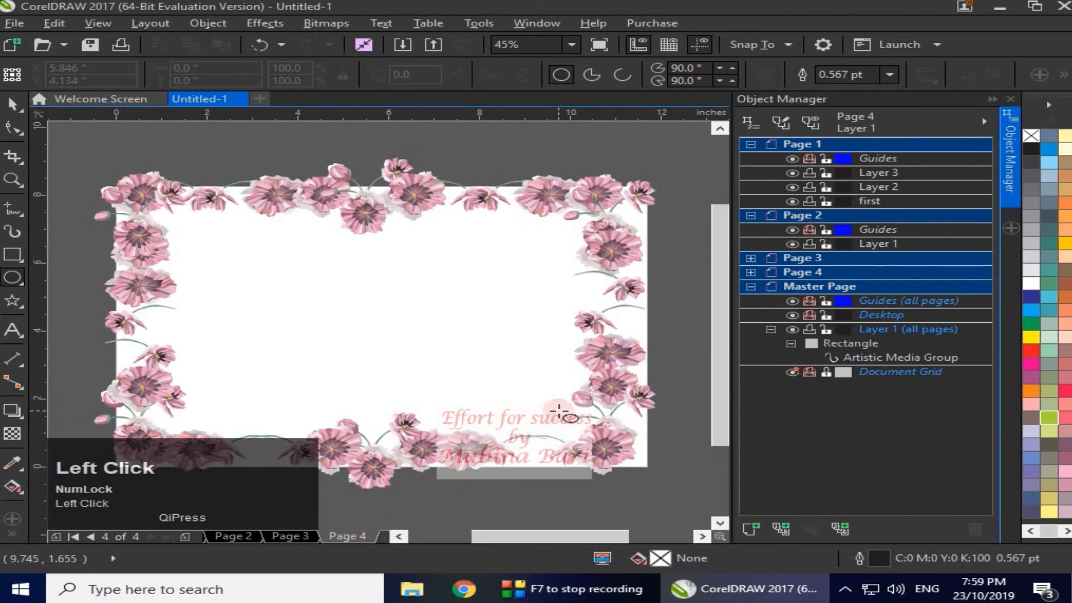
left_click(204, 534)
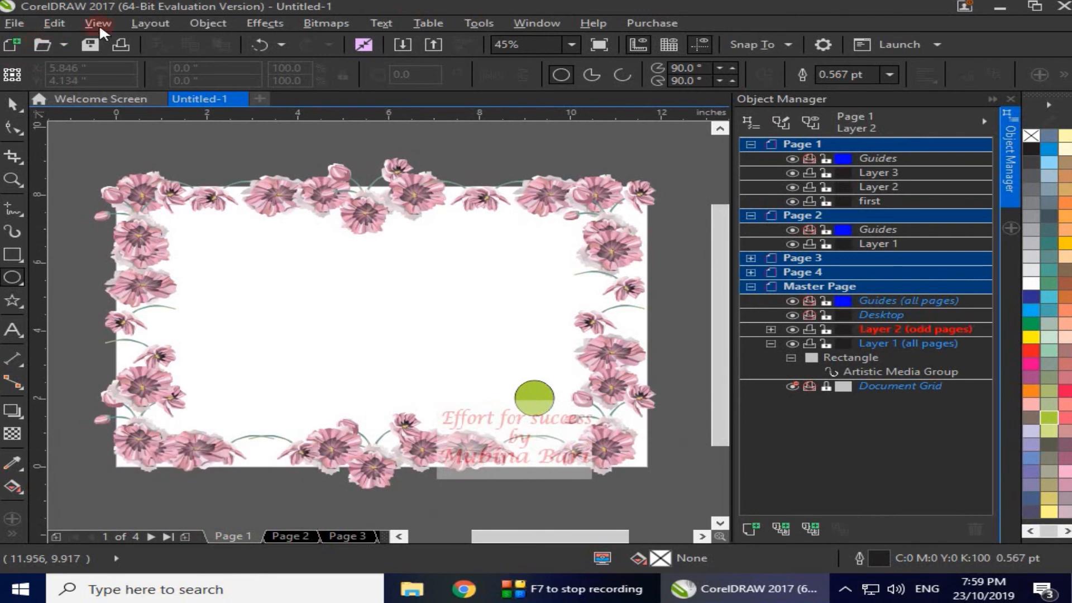
Insert a page number on all odd pages, enlarge it over the yellow-green ellipse on Page 1, and color it pink
left_click(145, 20)
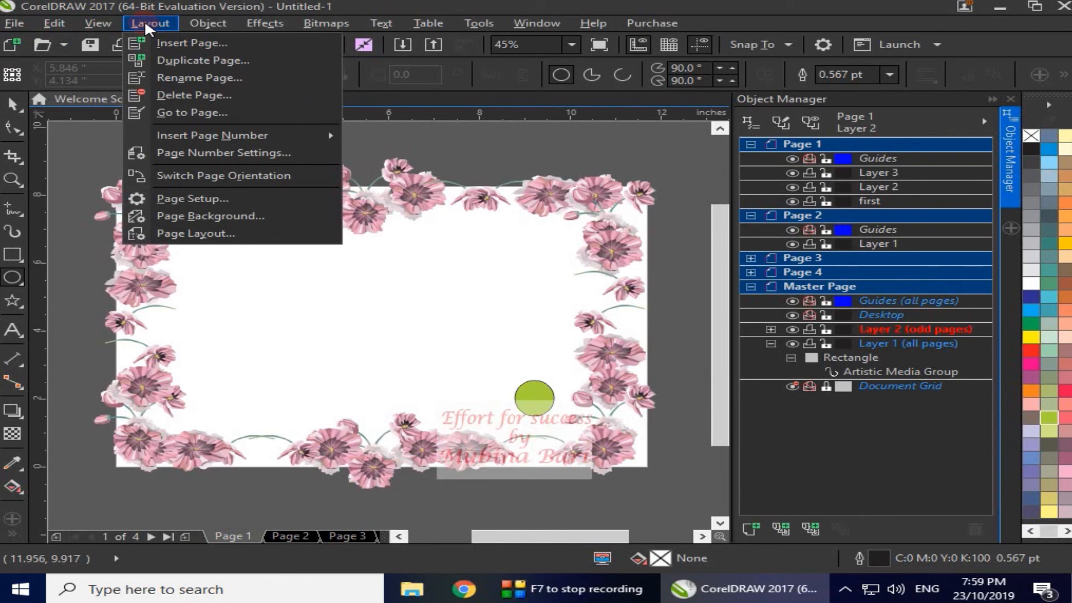
mouse_move(240, 135)
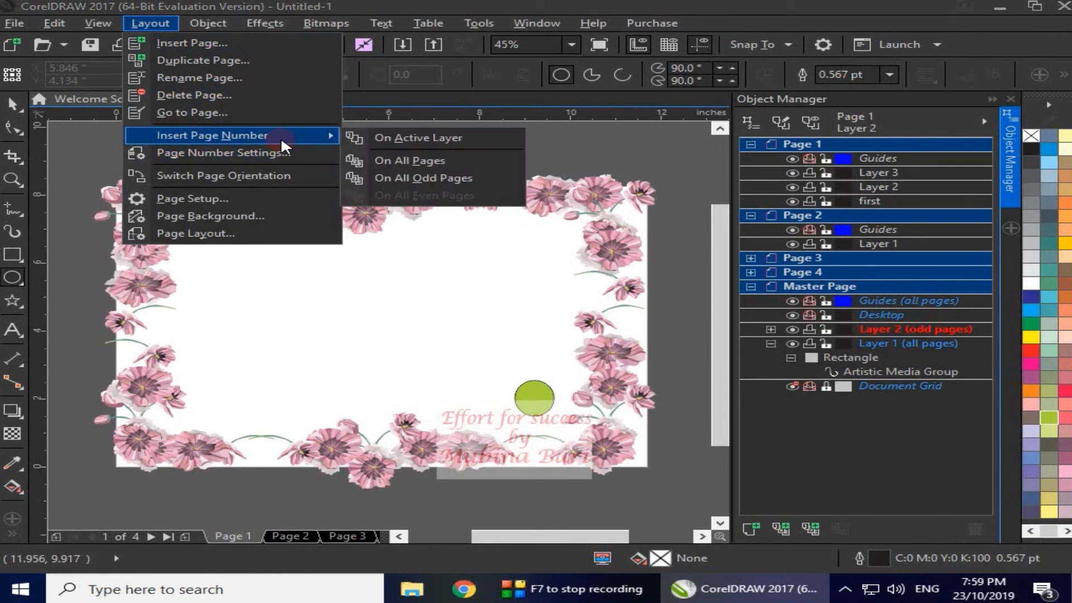
left_click(451, 177)
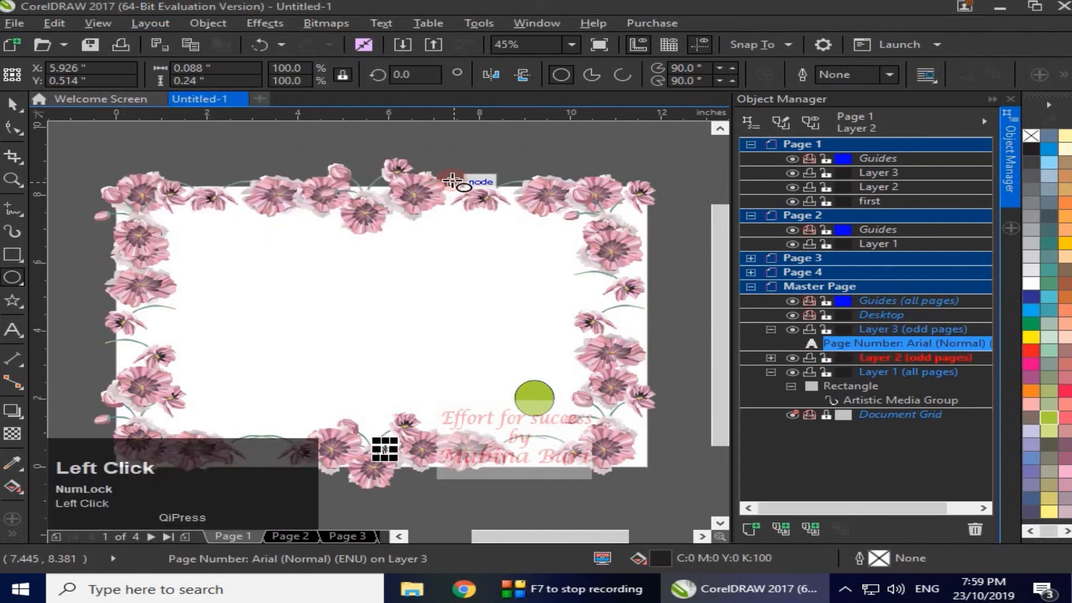
left_click_drag(386, 455, 536, 400)
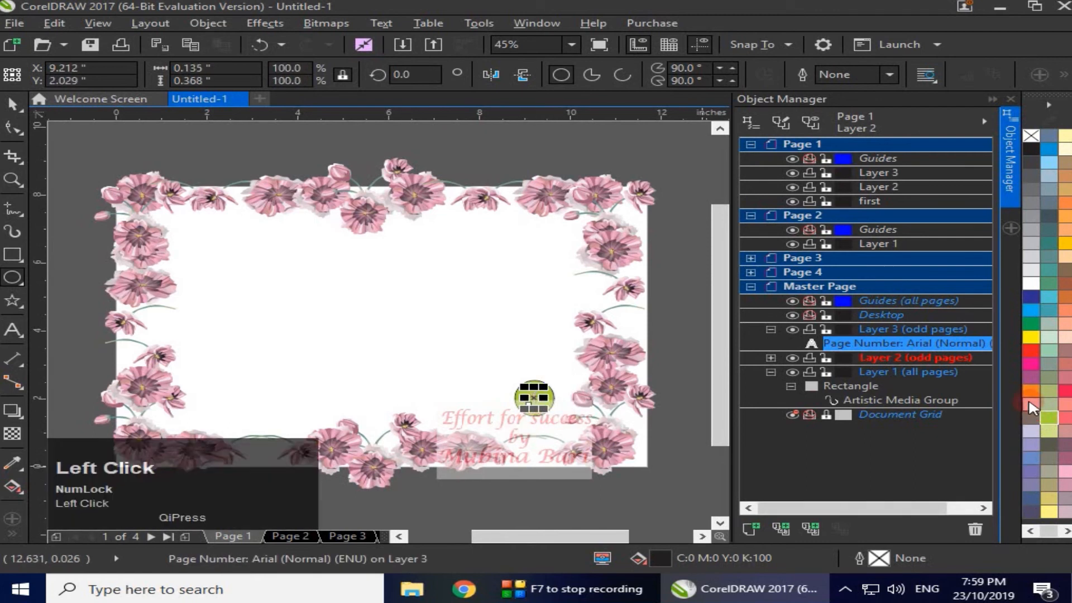
right_click(1047, 414)
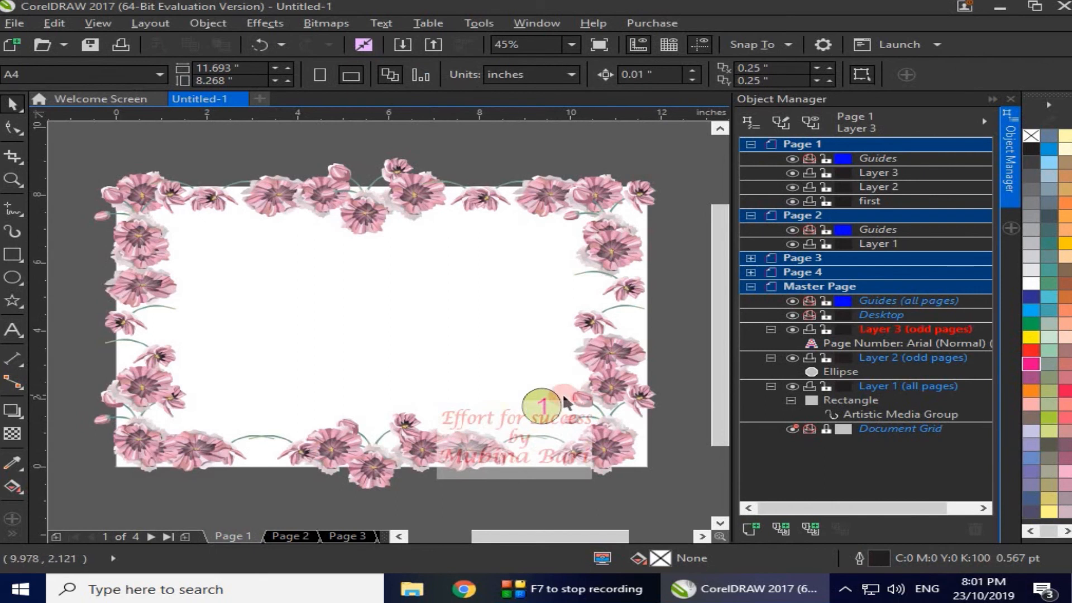
Check Pages 2 and 3 for the odd-page number, and return to Page 2
left_click(293, 534)
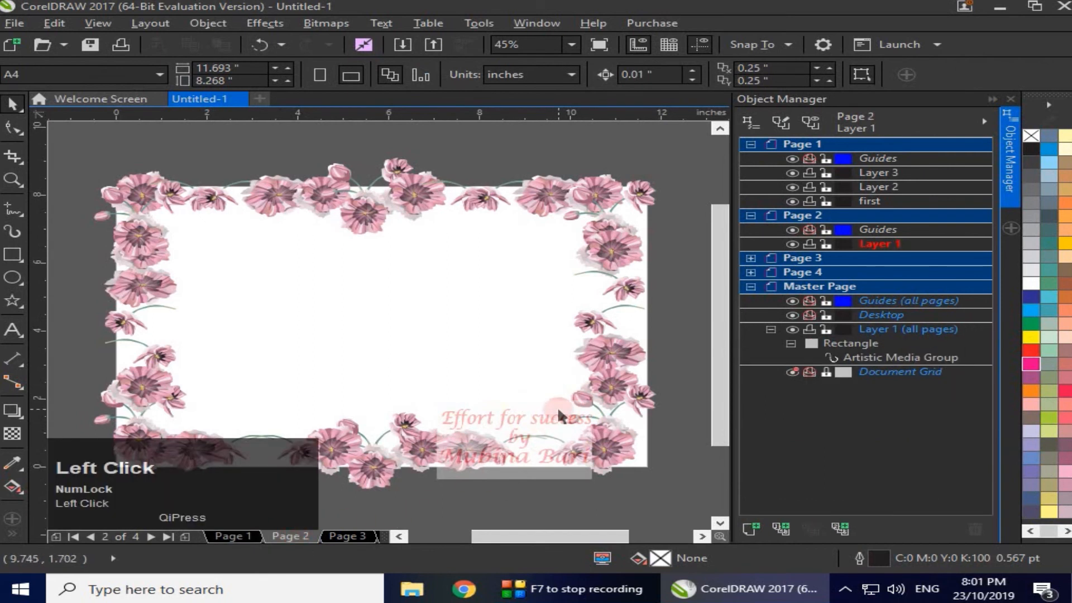
left_click(348, 535)
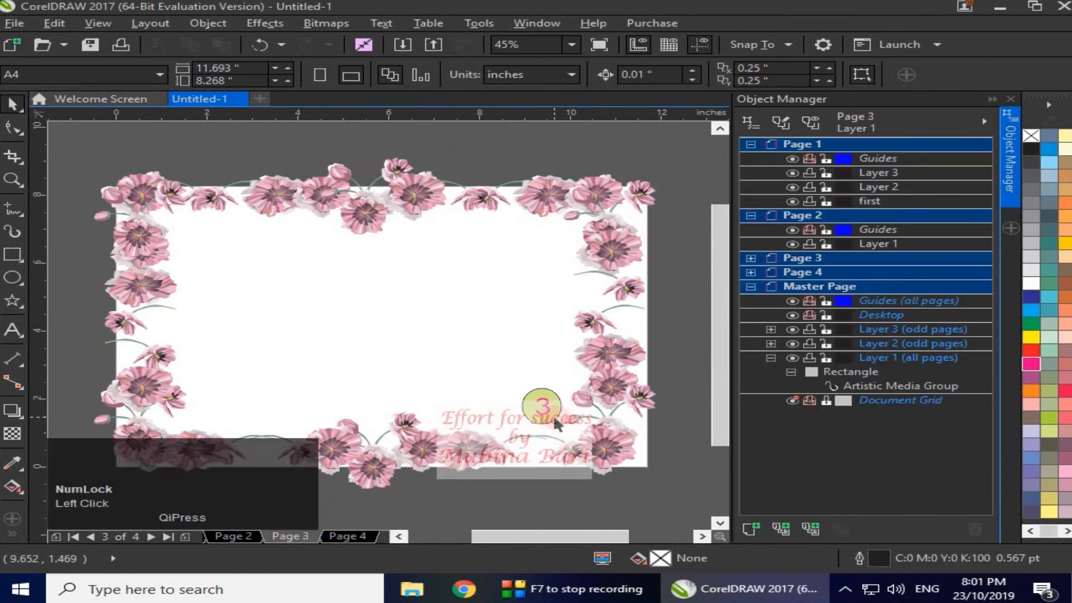
left_click(224, 535)
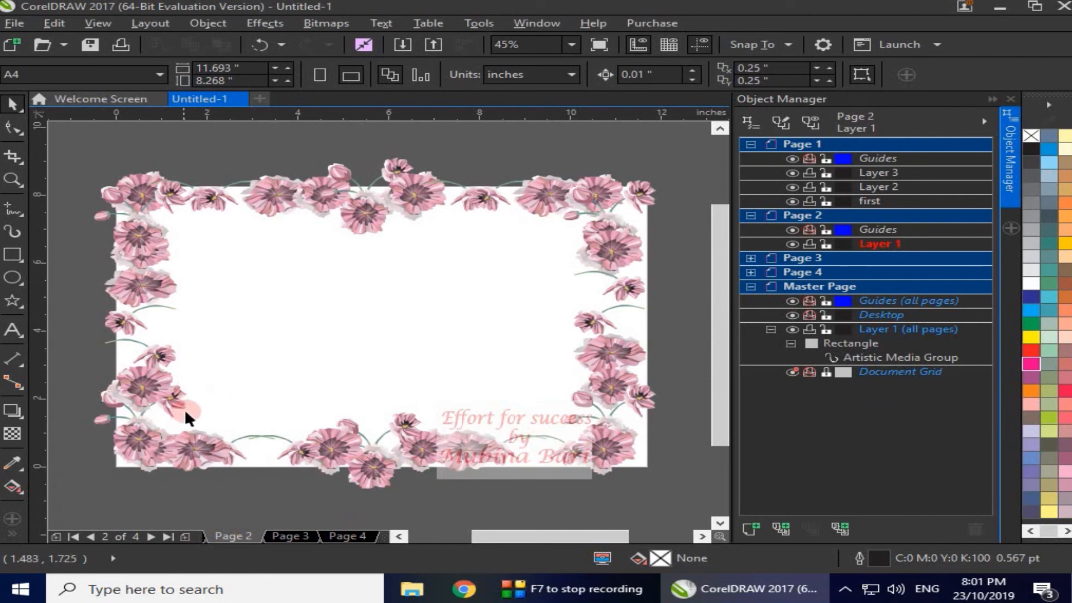
Add a master layer for even pages from Page 2, keeping its default name
left_click(13, 278)
key("Delete")
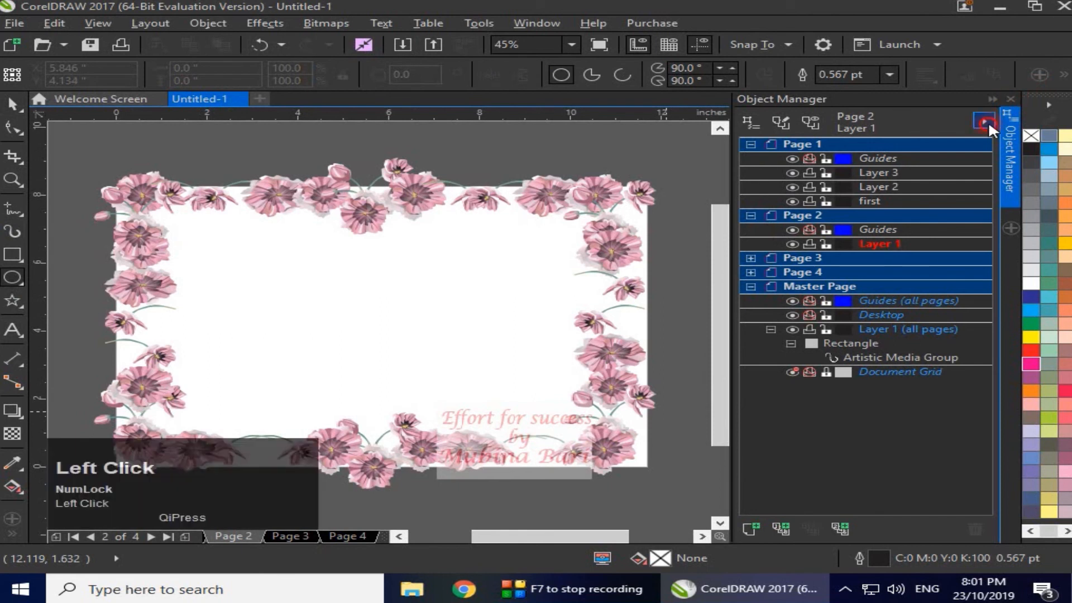
left_click(1005, 113)
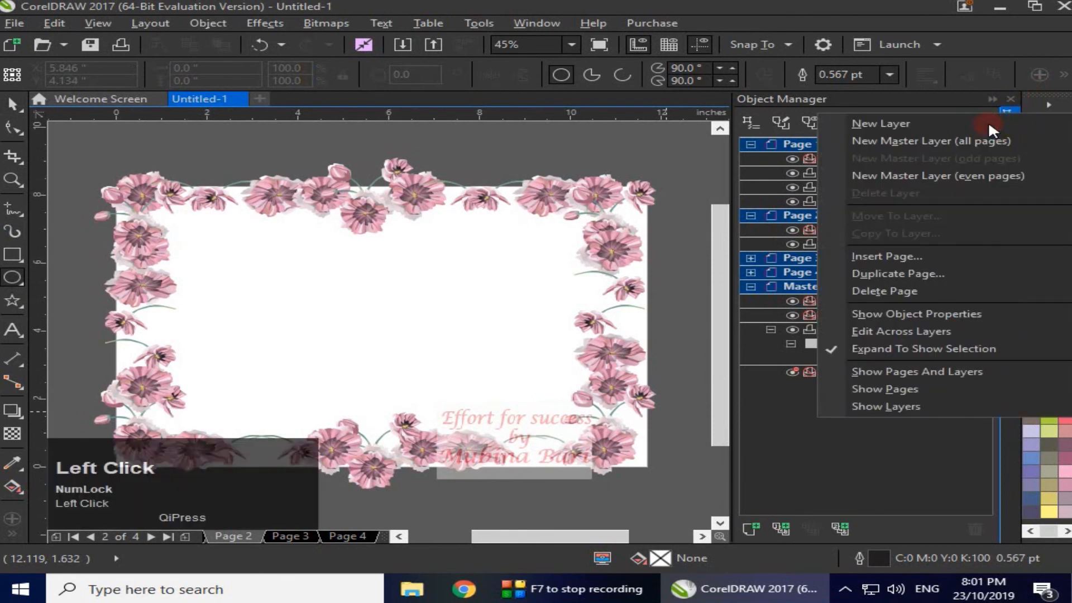
left_click(957, 178)
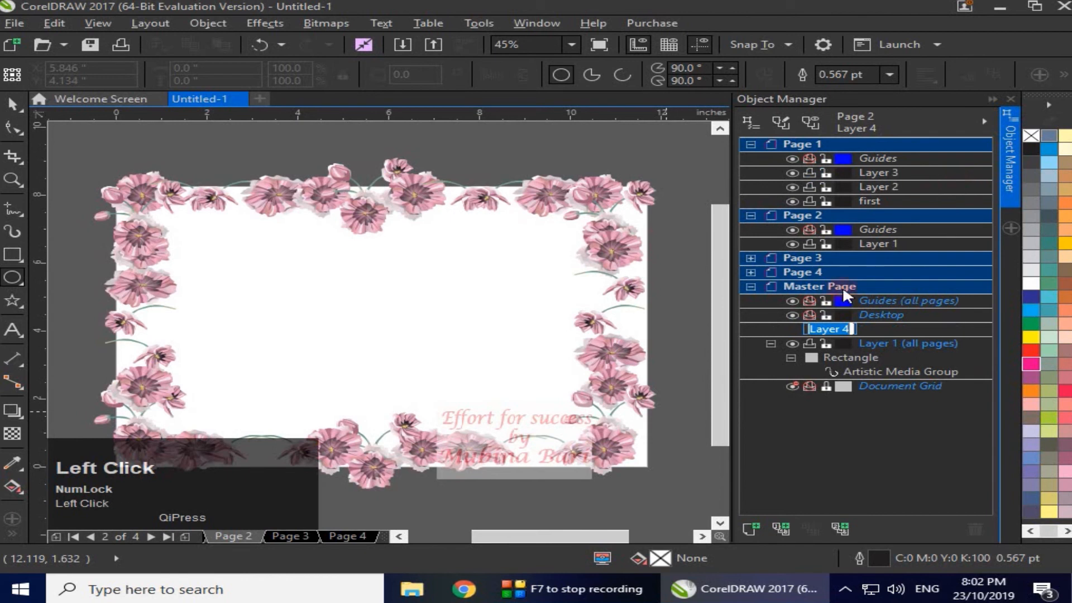
left_click(682, 394)
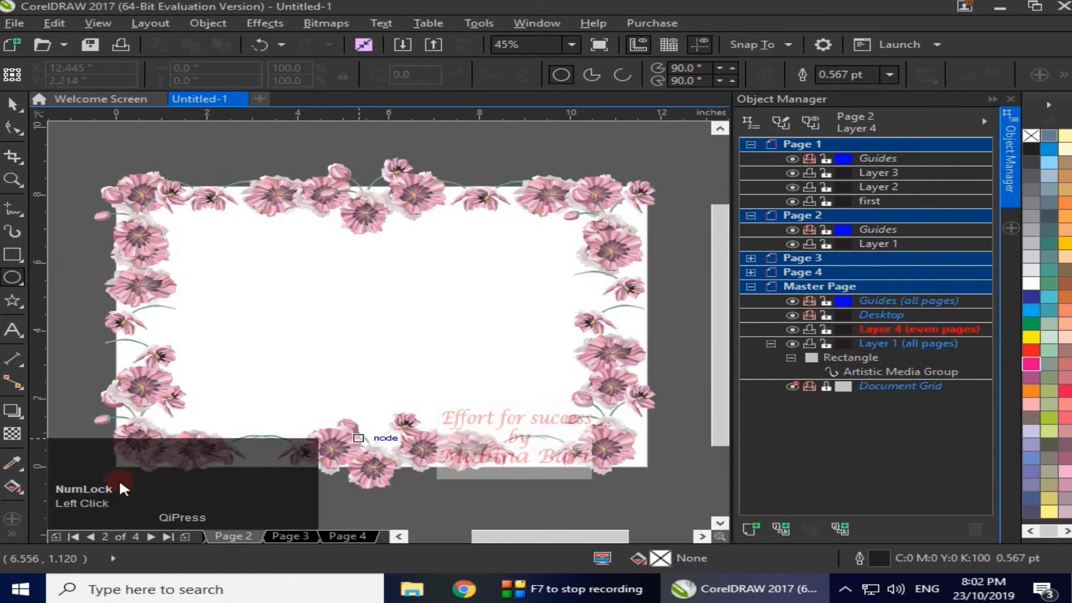
Draw an ellipse about 0.82 by 0.91 inches near the page's lower-left corner on the even-pages master layer and fill it light yellow-green
left_click(14, 277)
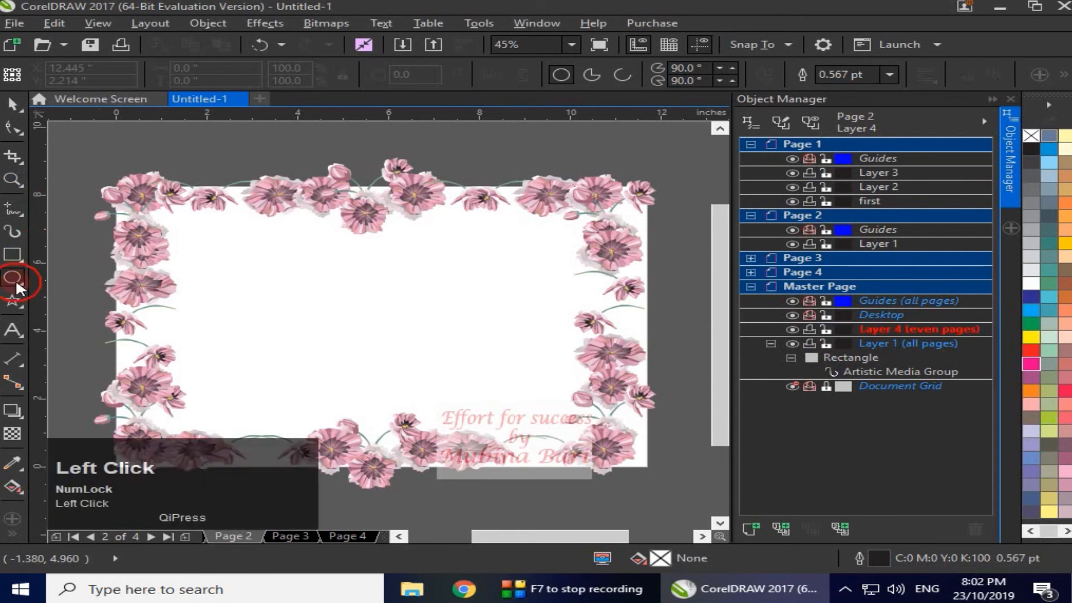
left_click_drag(200, 398, 242, 433)
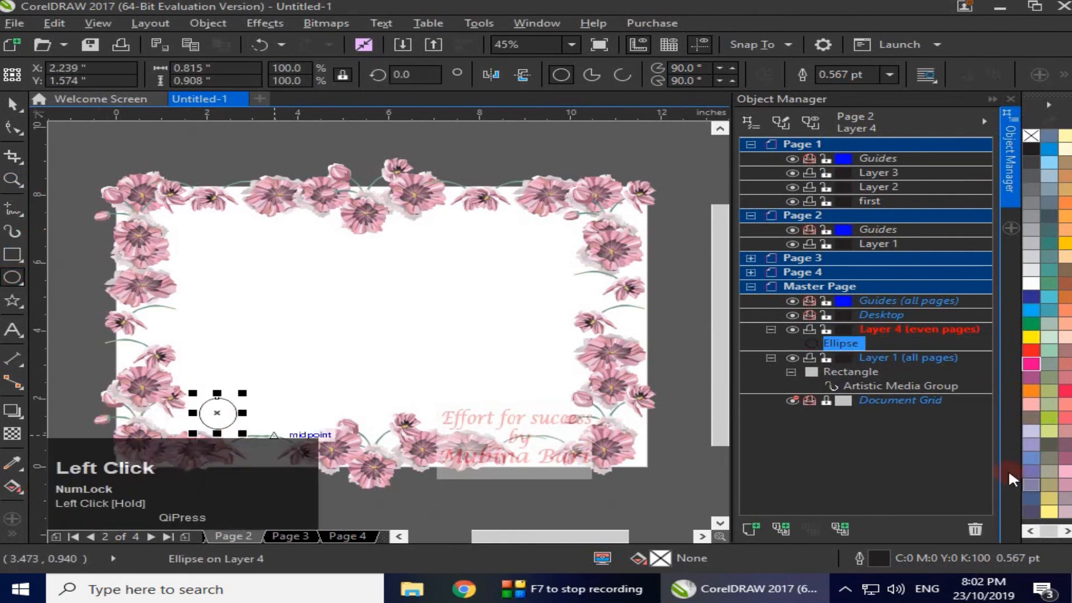
left_click(1046, 434)
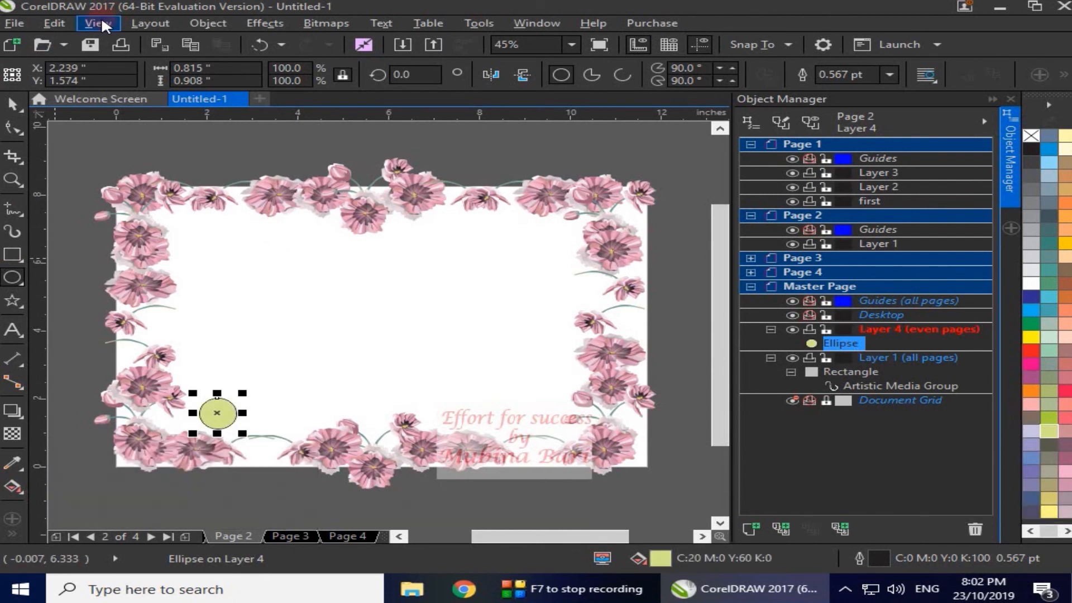
Insert a page number on all even pages, enlarge it to about 0.29 by 0.44 inches over the new ellipse, and color it pink
left_click(141, 28)
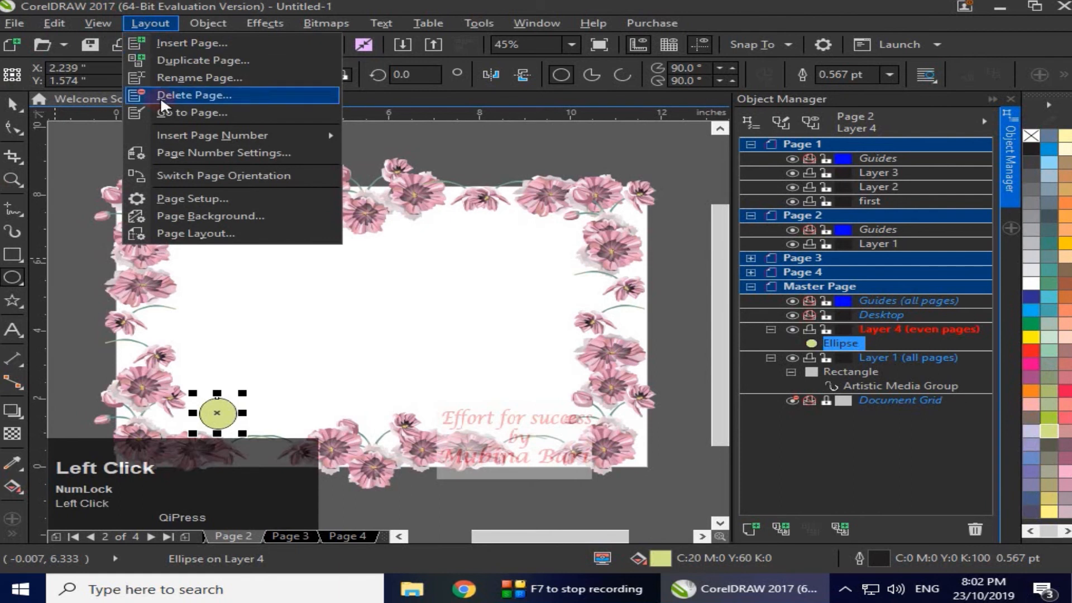
mouse_move(182, 132)
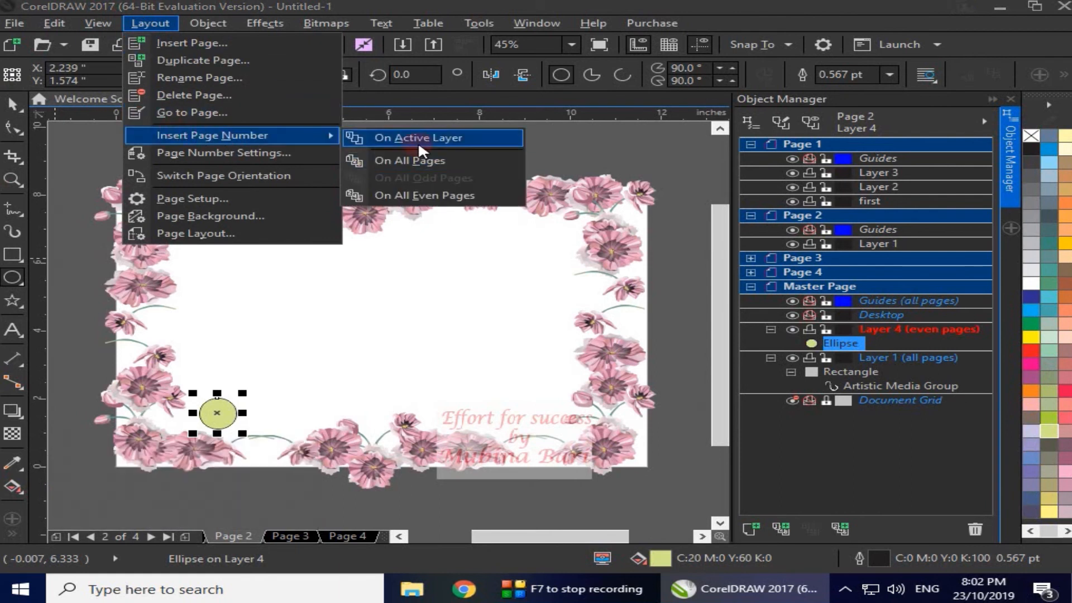
left_click(426, 196)
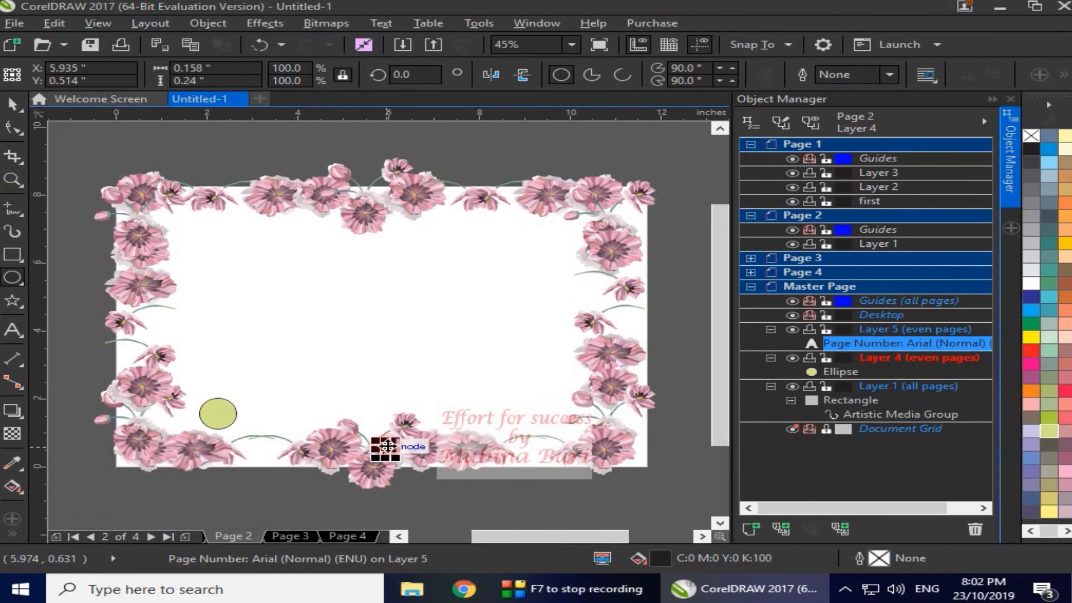
left_click_drag(386, 449, 236, 426)
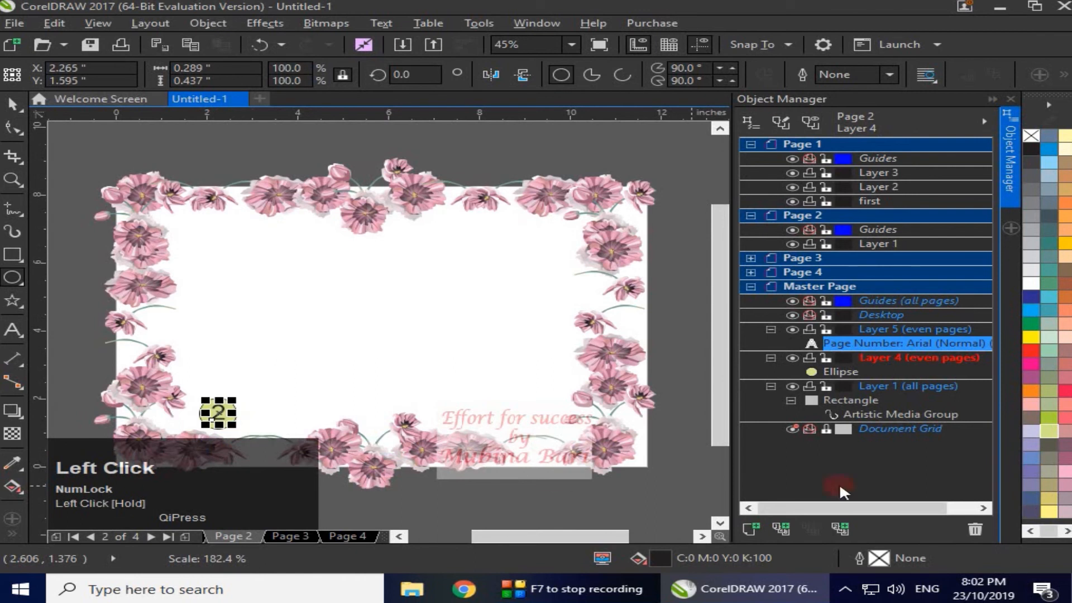
left_click(1028, 364)
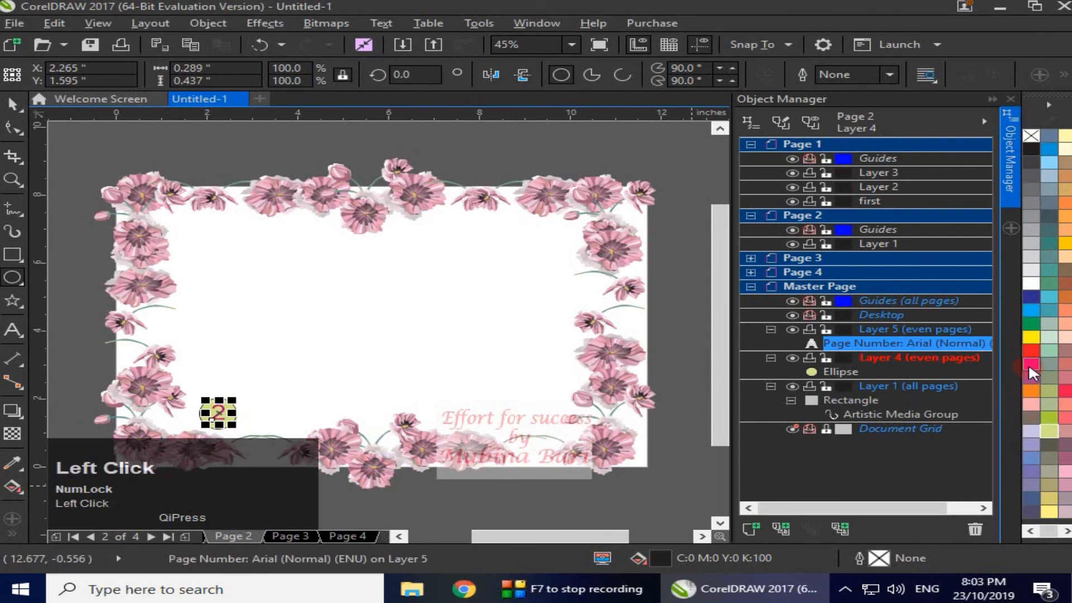
left_click(448, 165)
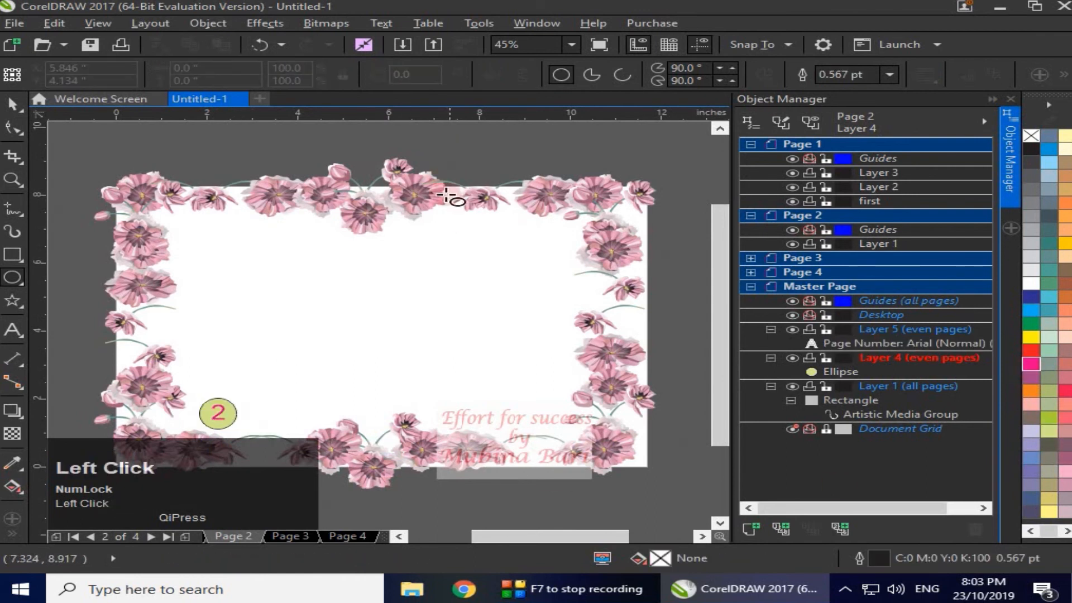
Compare the page numbers and their ellipses on Pages 1 through 4, and return to Page 1
left_click(200, 535)
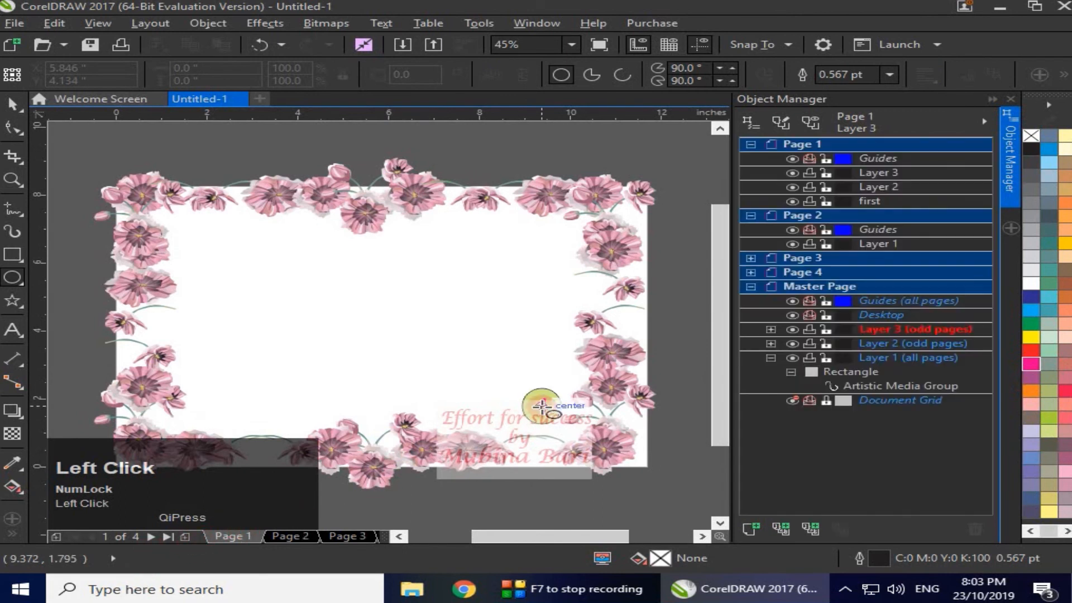
left_click(283, 536)
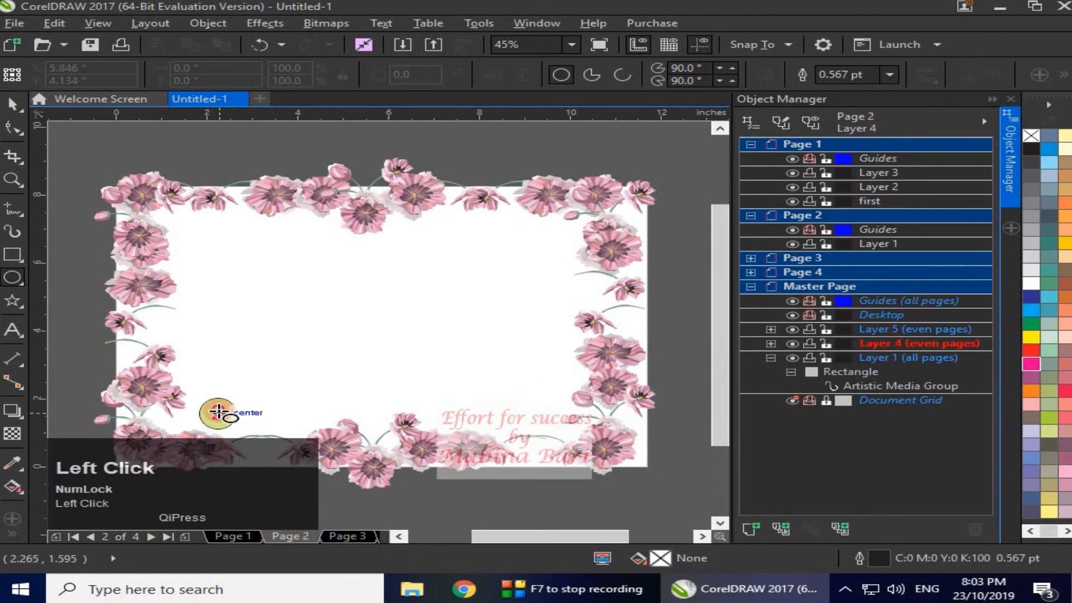
left_click(354, 535)
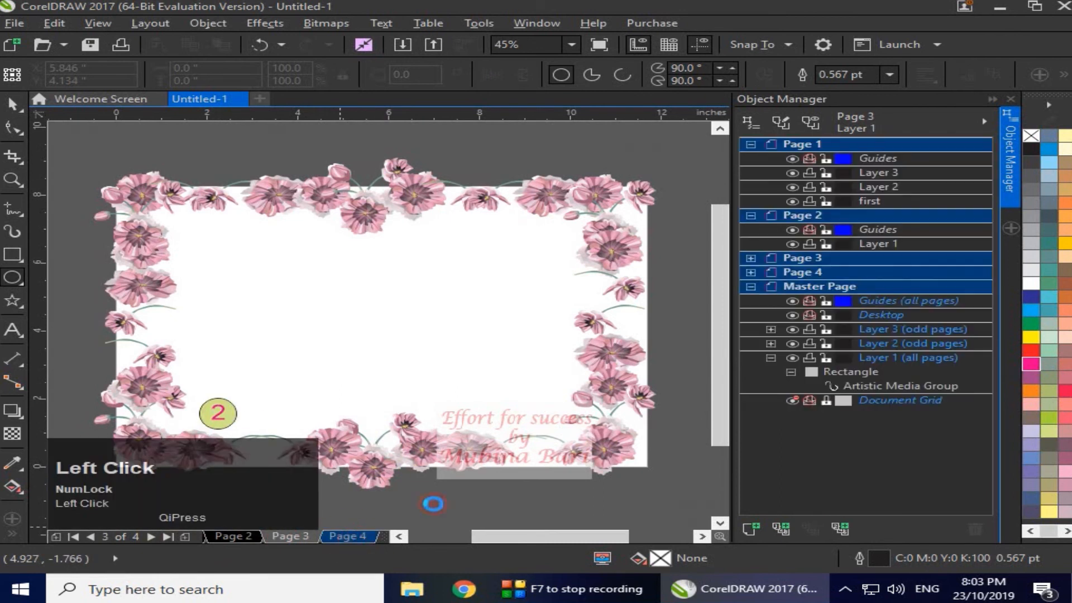
left_click(366, 535)
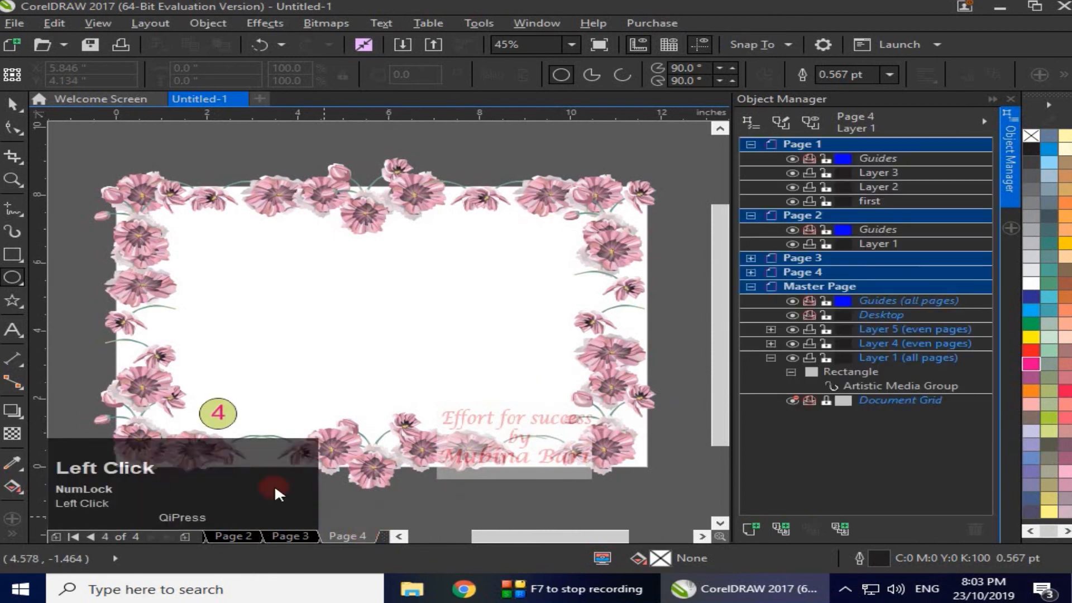
left_click(203, 537)
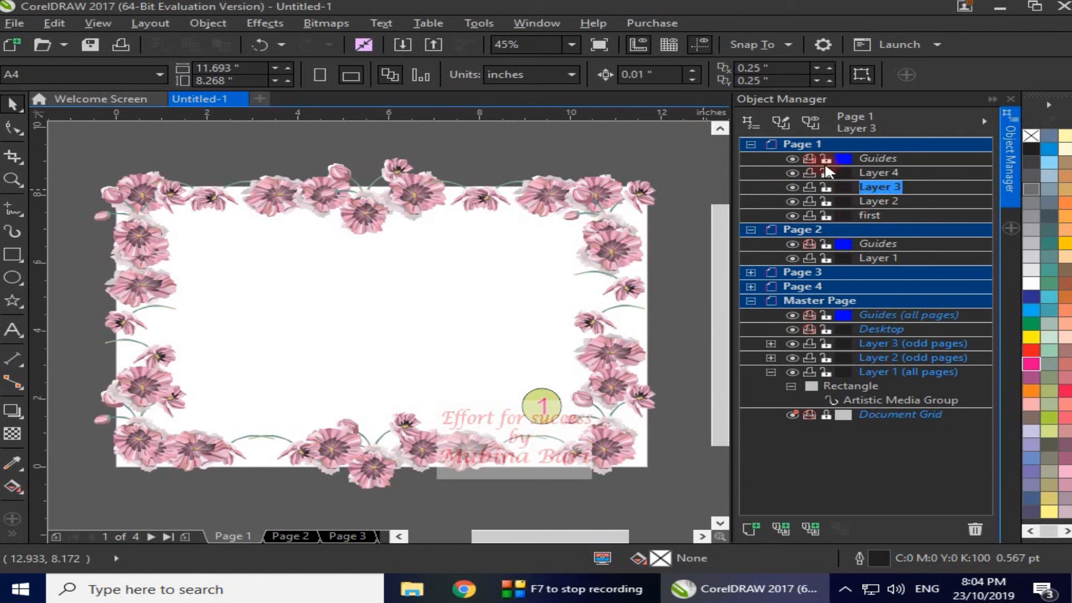
Delete the layer named "first" from Page 1
left_click(871, 215)
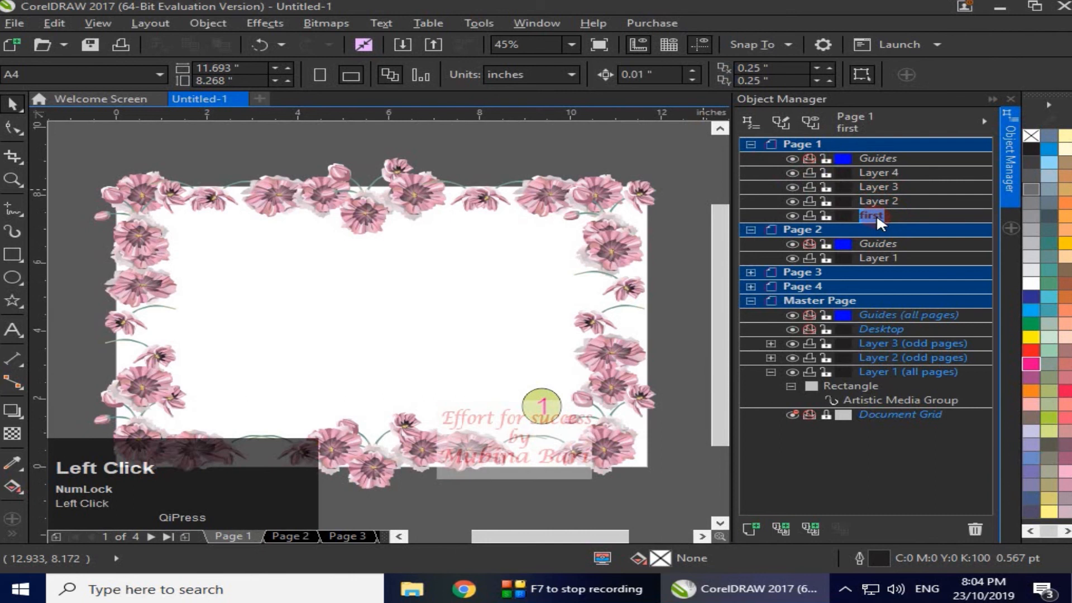
left_click(987, 124)
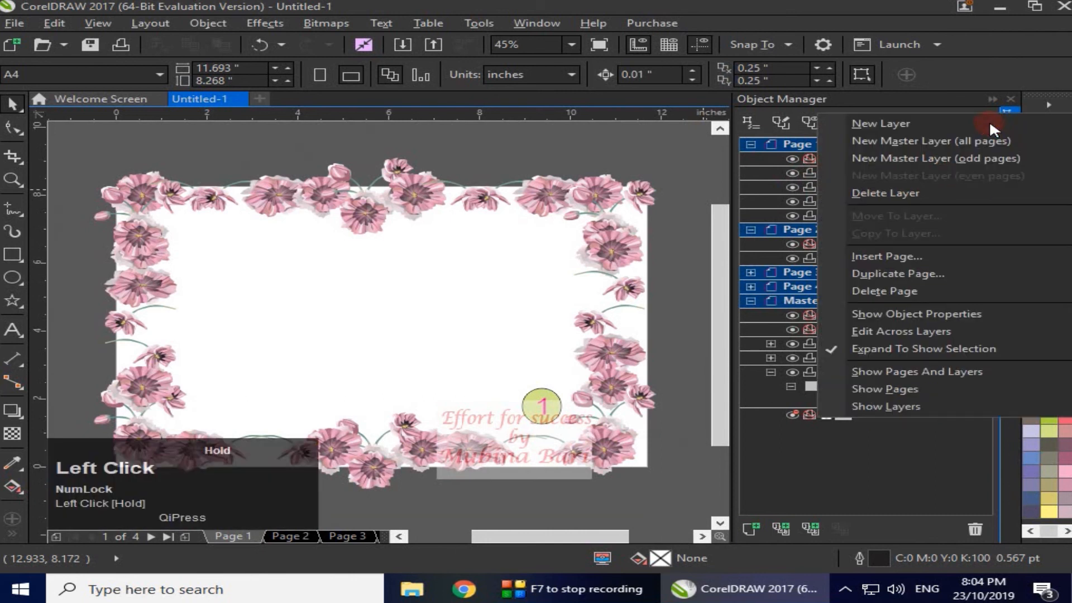
left_click(890, 193)
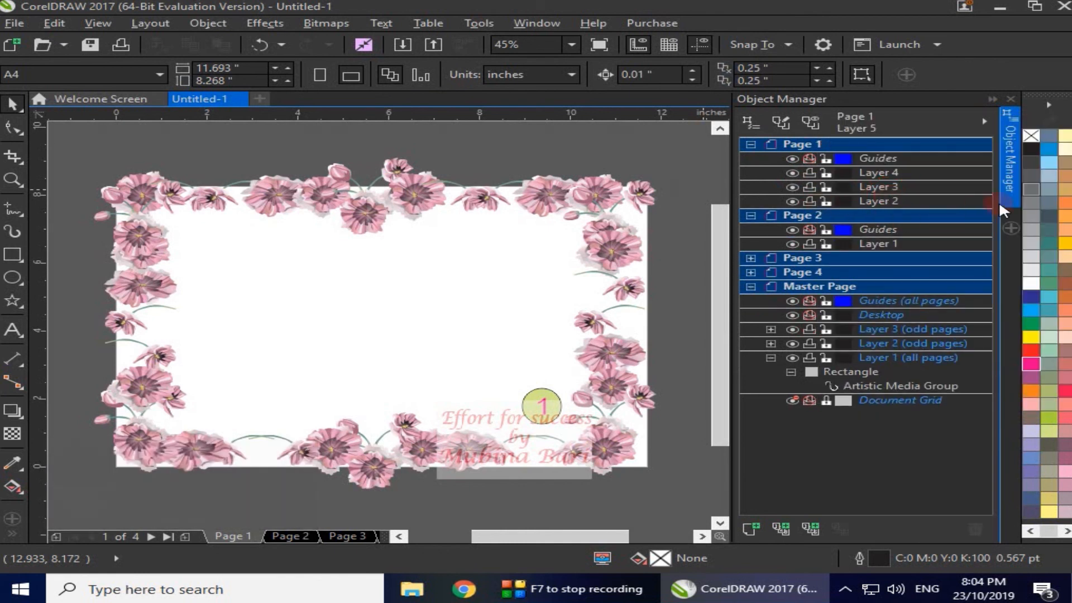
Draw an ellipse about 1.3 by 1.44 inches left of the page center on Page 1's Layer 4 and fill it orange
left_click(875, 174)
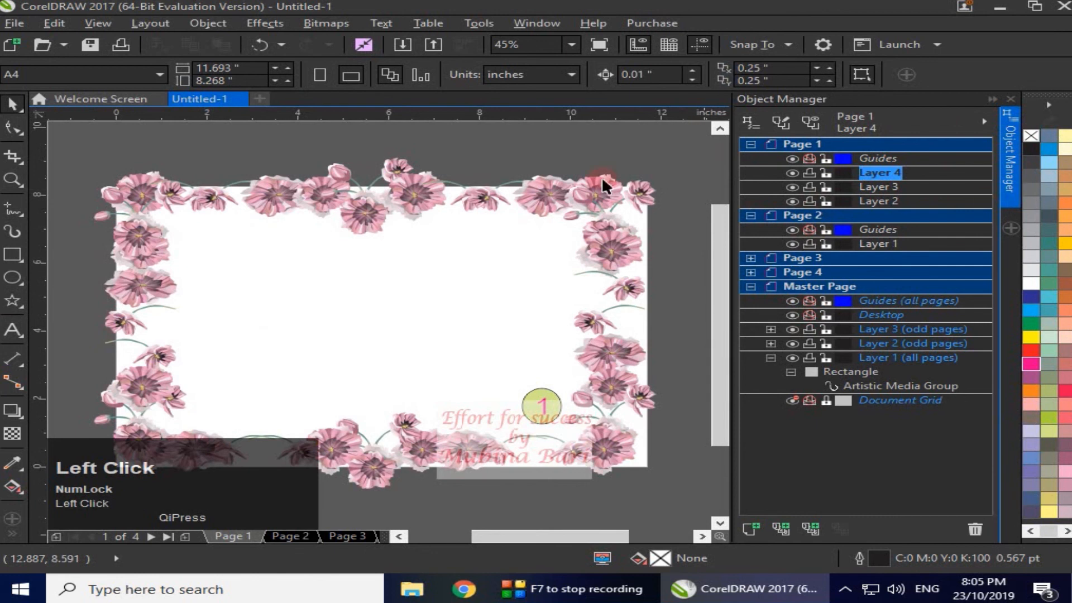
left_click(12, 278)
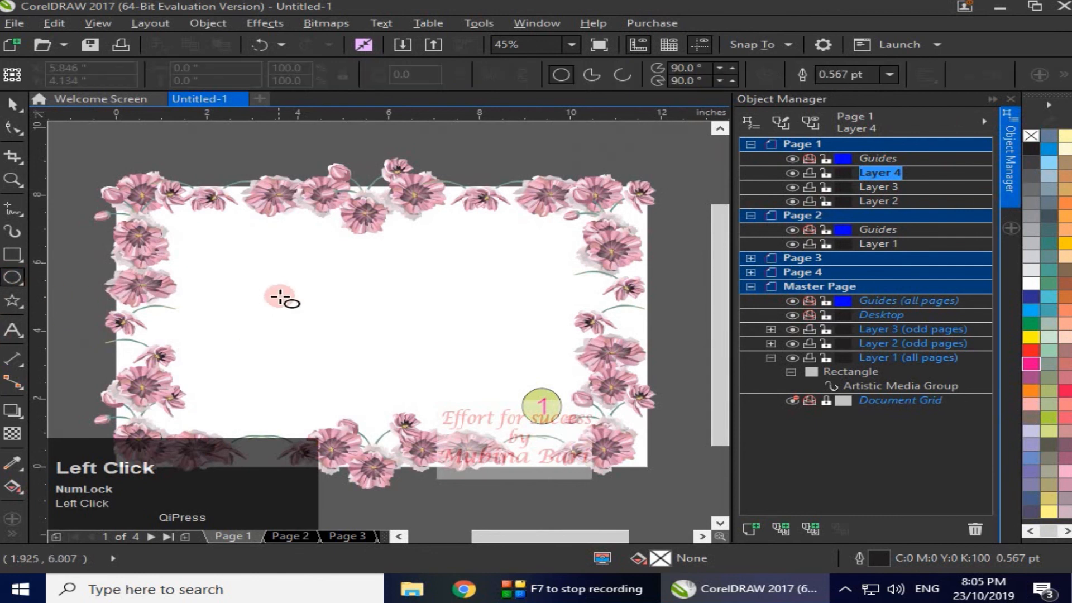
left_click_drag(261, 280, 334, 338)
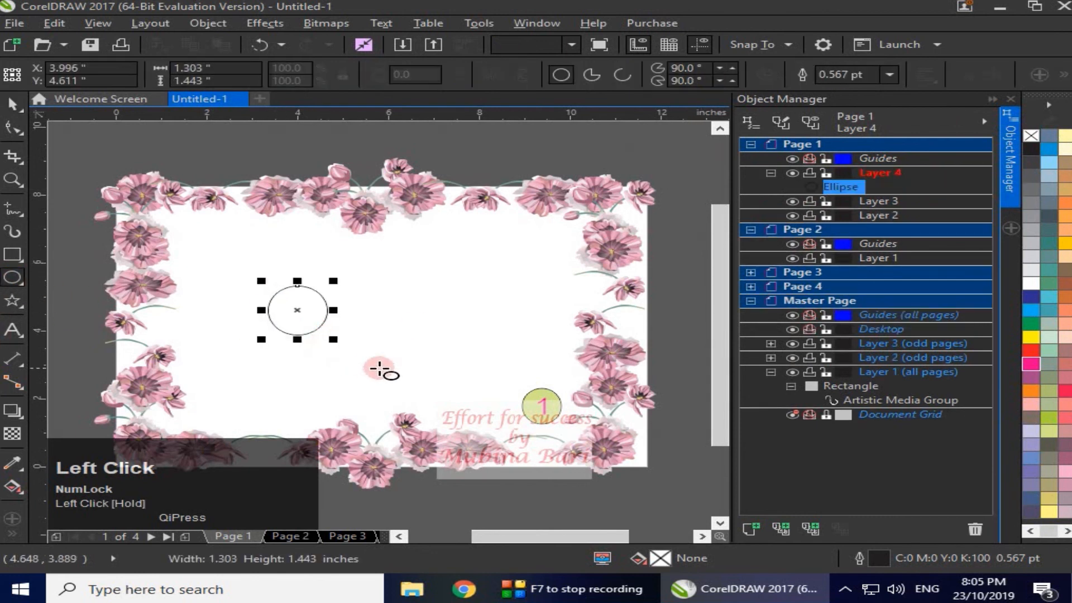
left_click(1032, 393)
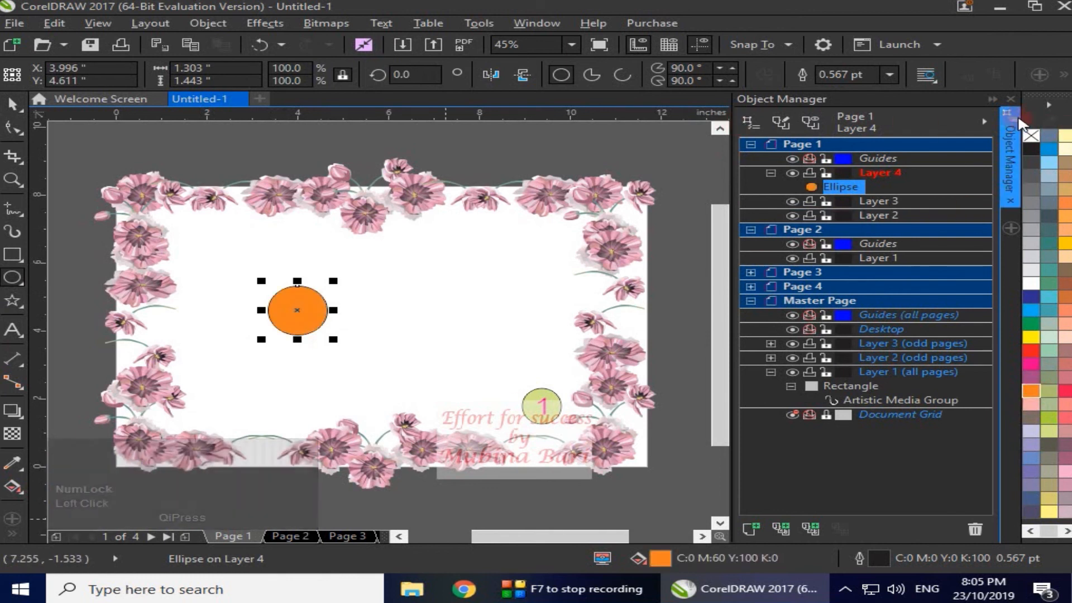
left_click(985, 121)
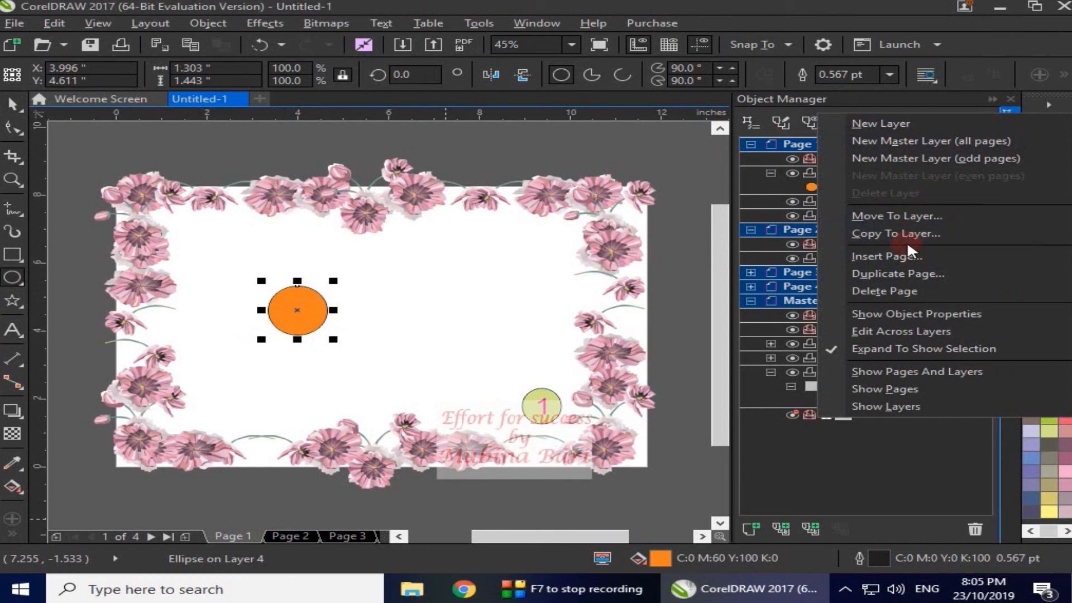
left_click(694, 177)
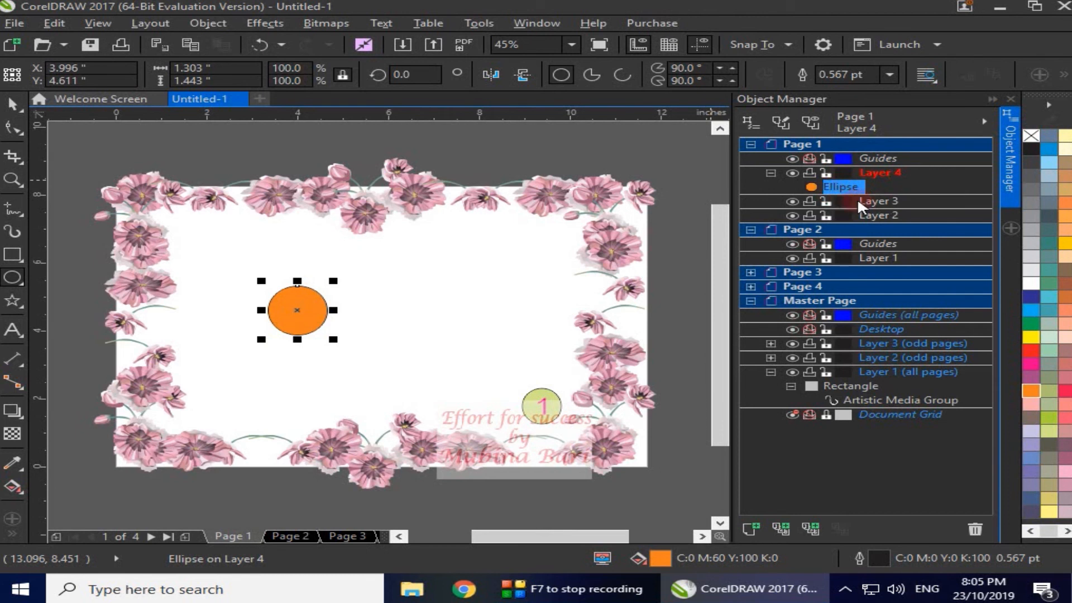
Move the orange ellipse from Layer 4 to Layer 2 on Page 1
left_click(987, 121)
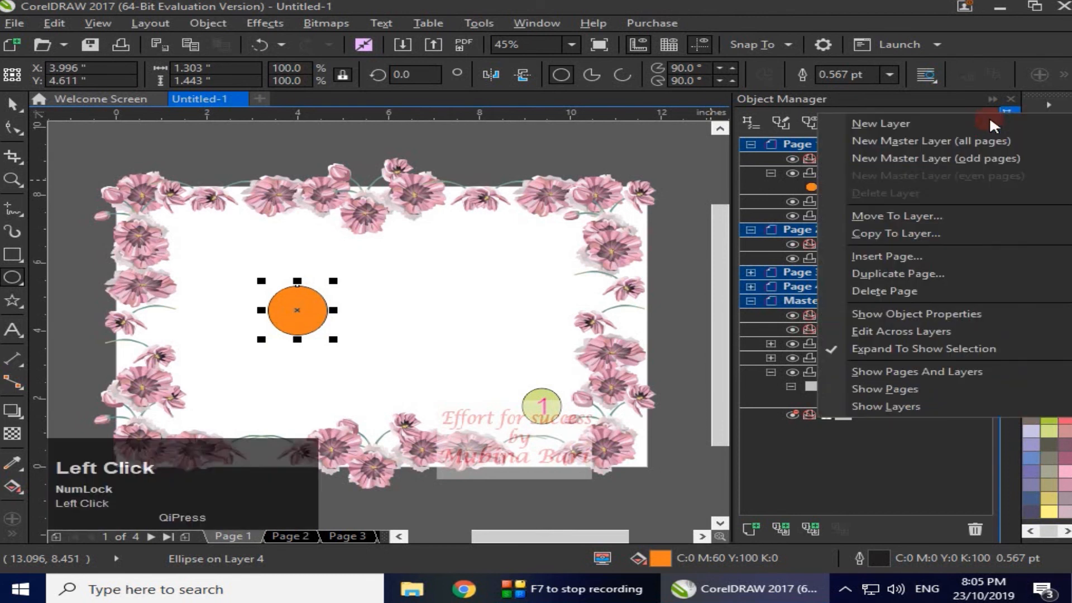
left_click(916, 217)
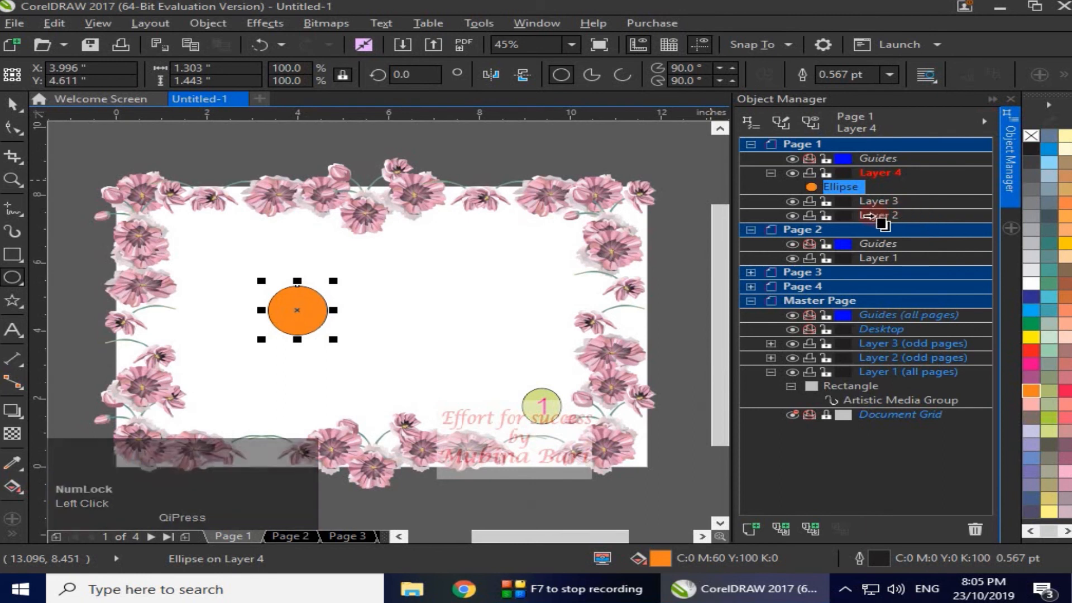
left_click(866, 216)
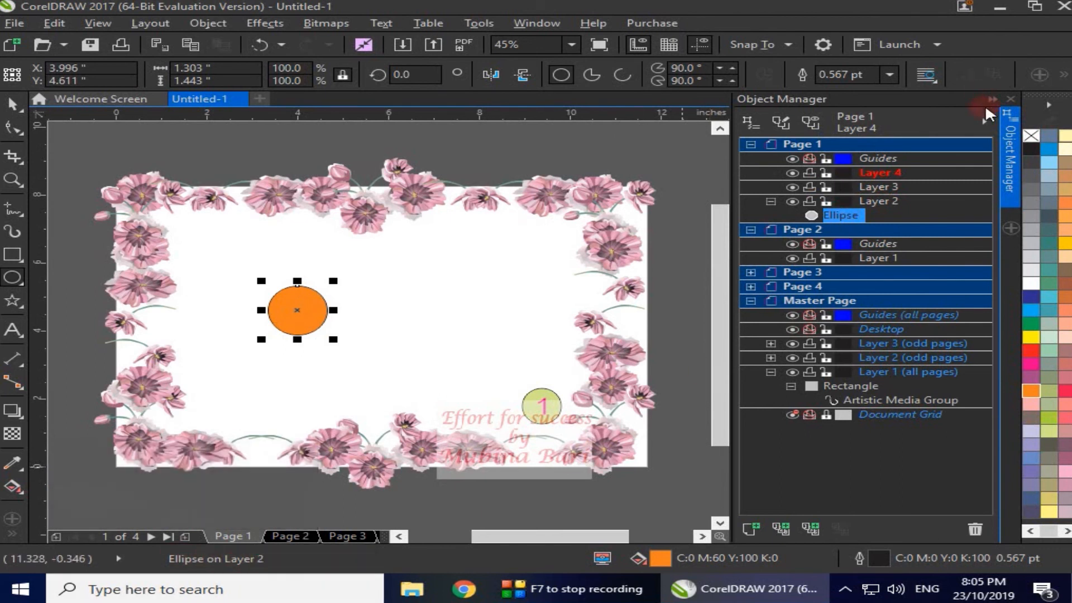
Copy the orange ellipse to Layer 3 and place the copy beside the original at about X 6.77, Y 4.38 inches
left_click(984, 121)
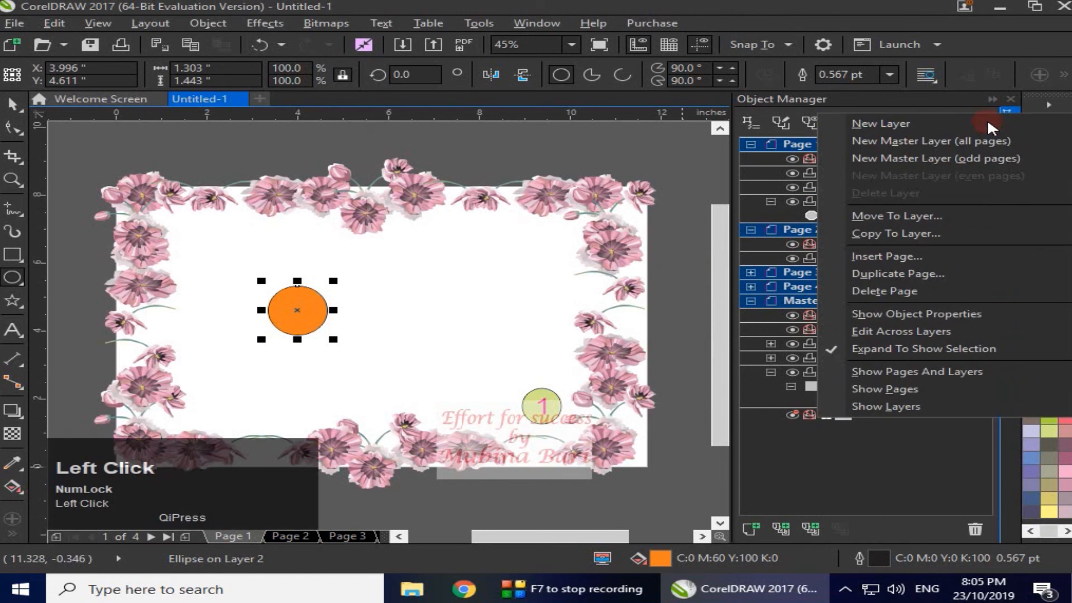
left_click(904, 237)
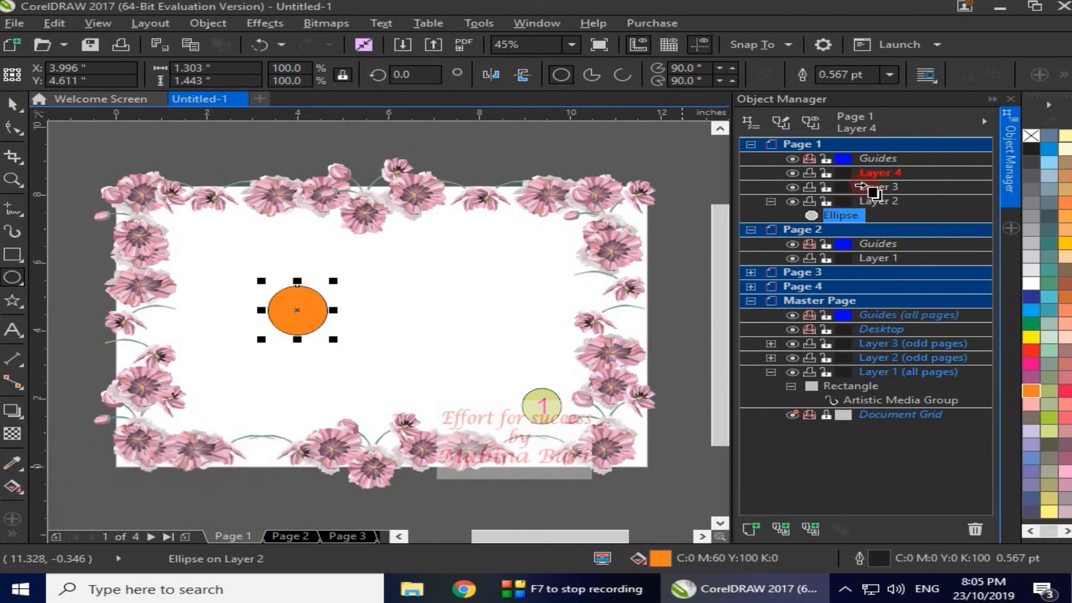
left_click(861, 186)
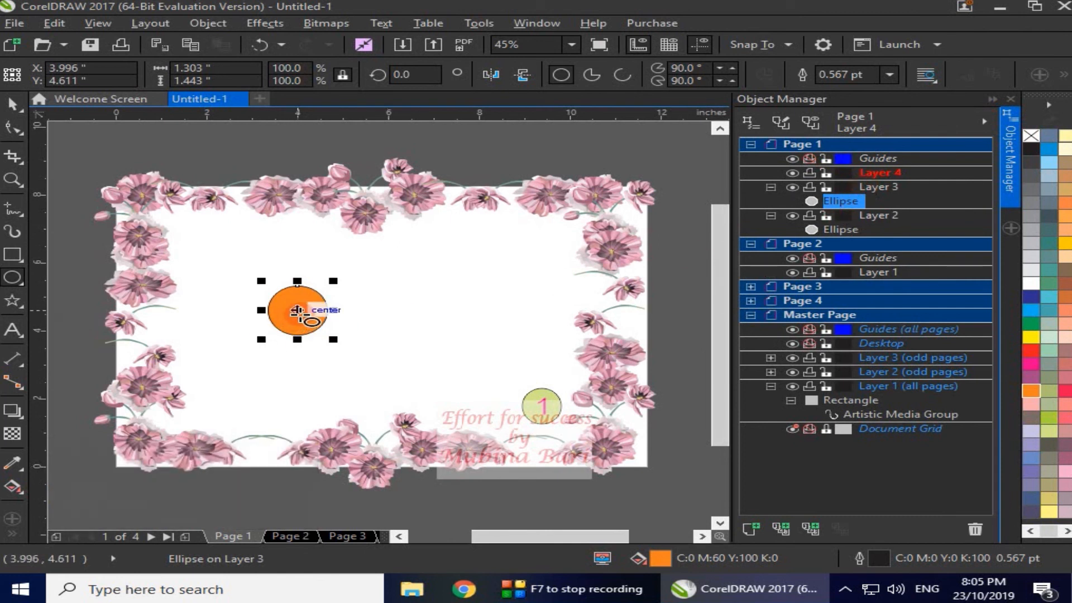
left_click_drag(297, 311, 435, 326)
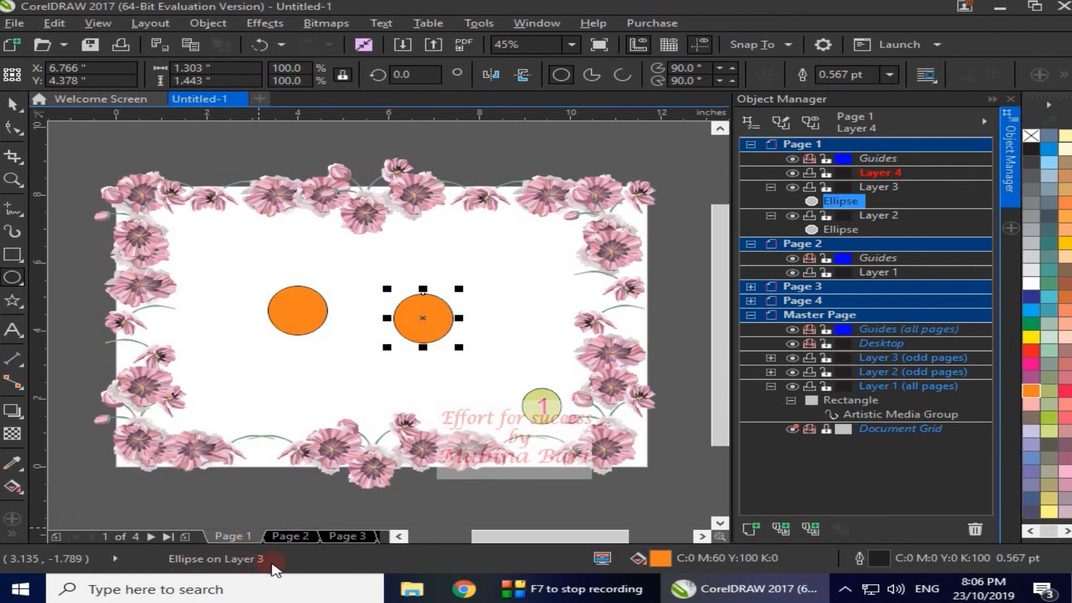
Turn on Edit Across Layers and select the left orange ellipse, which lies on Layer 2
left_click(785, 124)
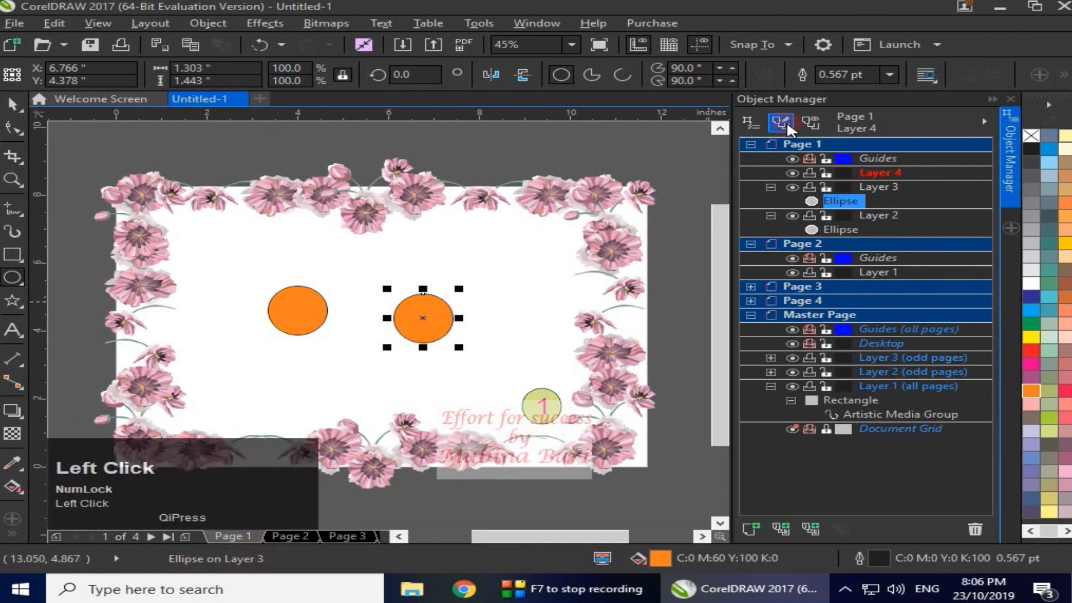
left_click(12, 104)
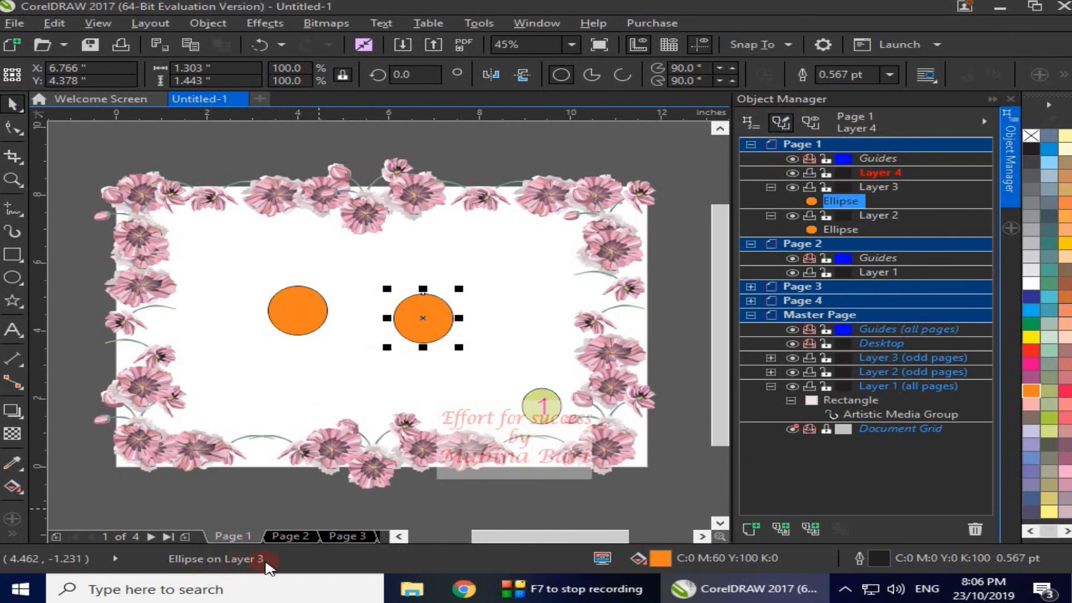
left_click(291, 317)
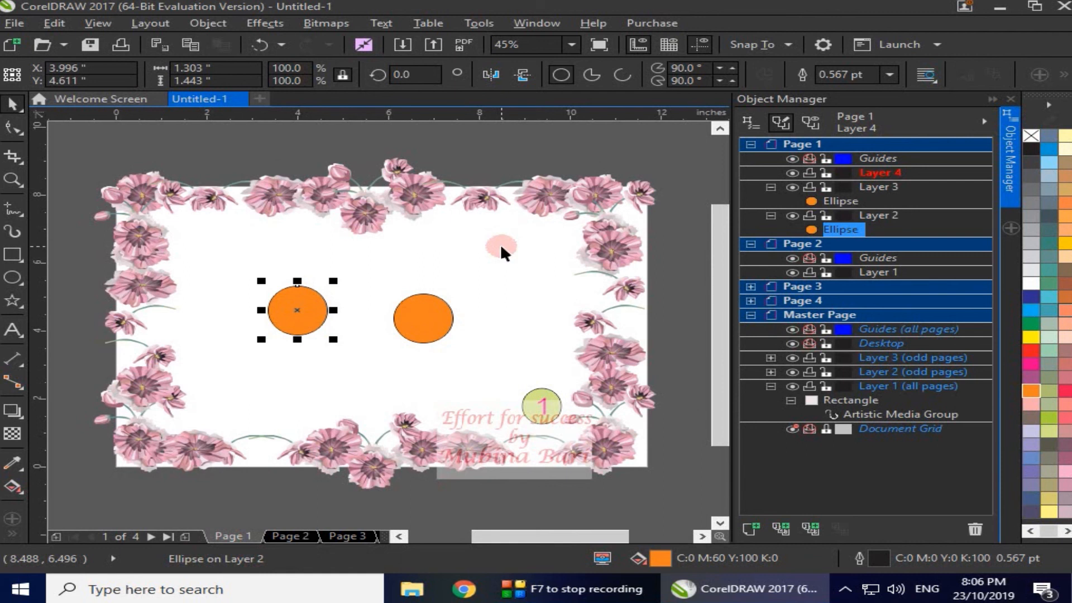
Insert one A4 page before Page 1
left_click(984, 121)
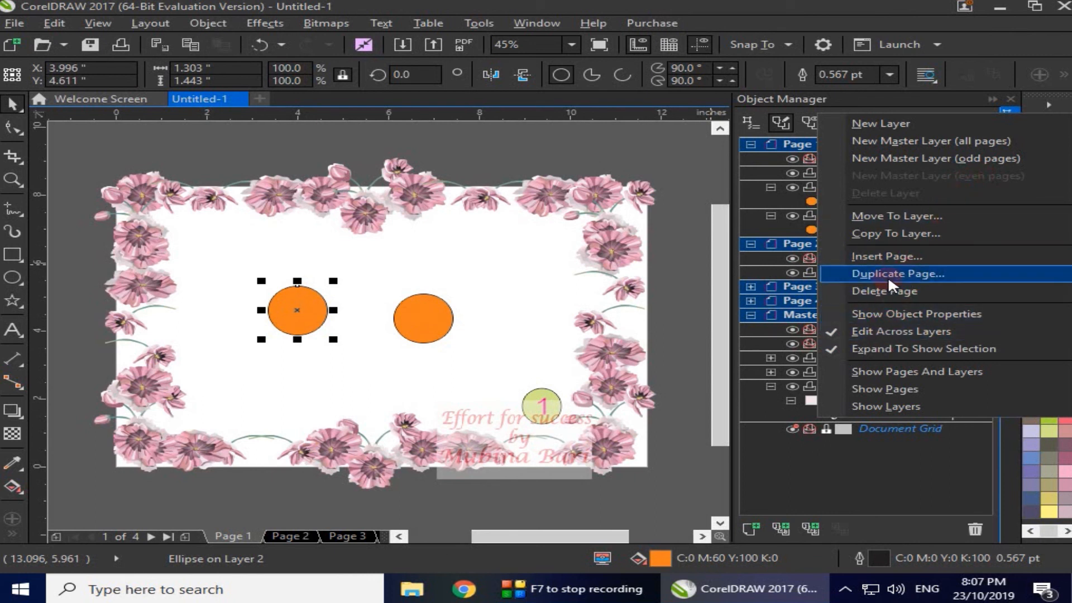
left_click(887, 256)
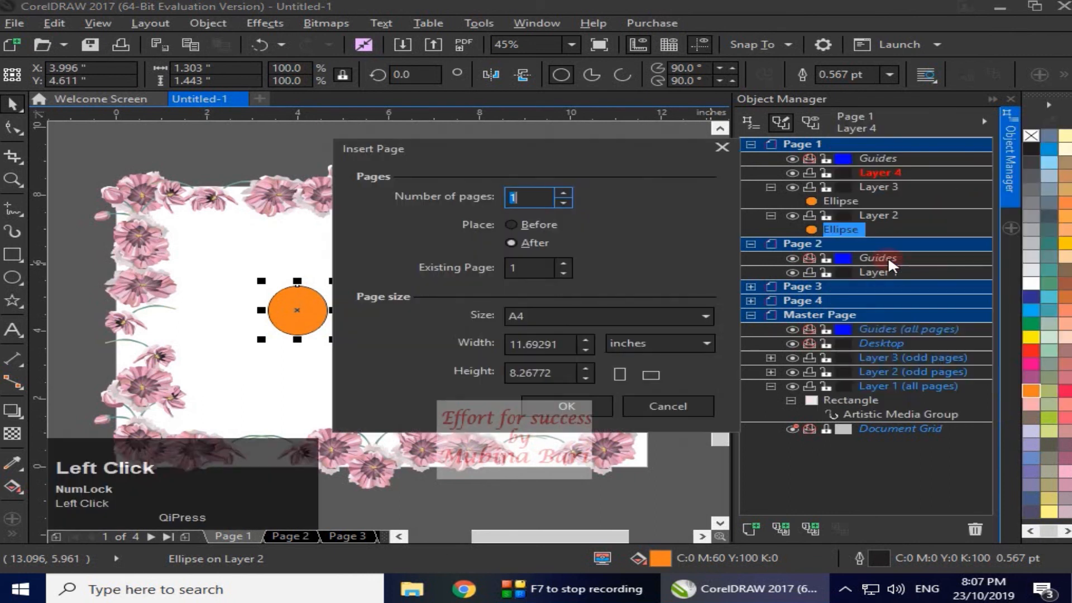
left_click(512, 225)
left_click(515, 269)
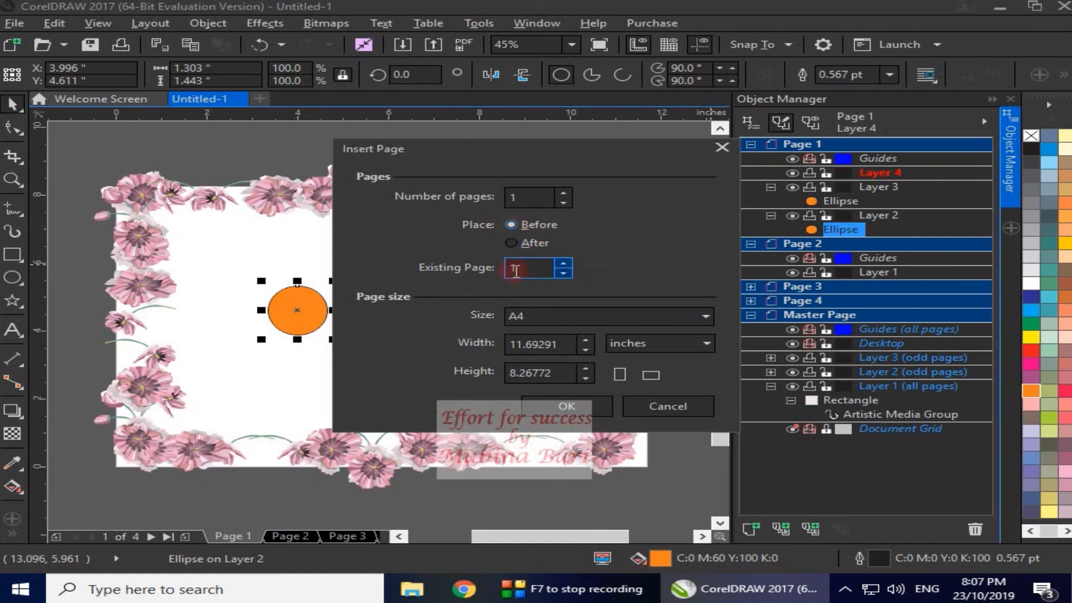
left_click(508, 347)
left_click(542, 406)
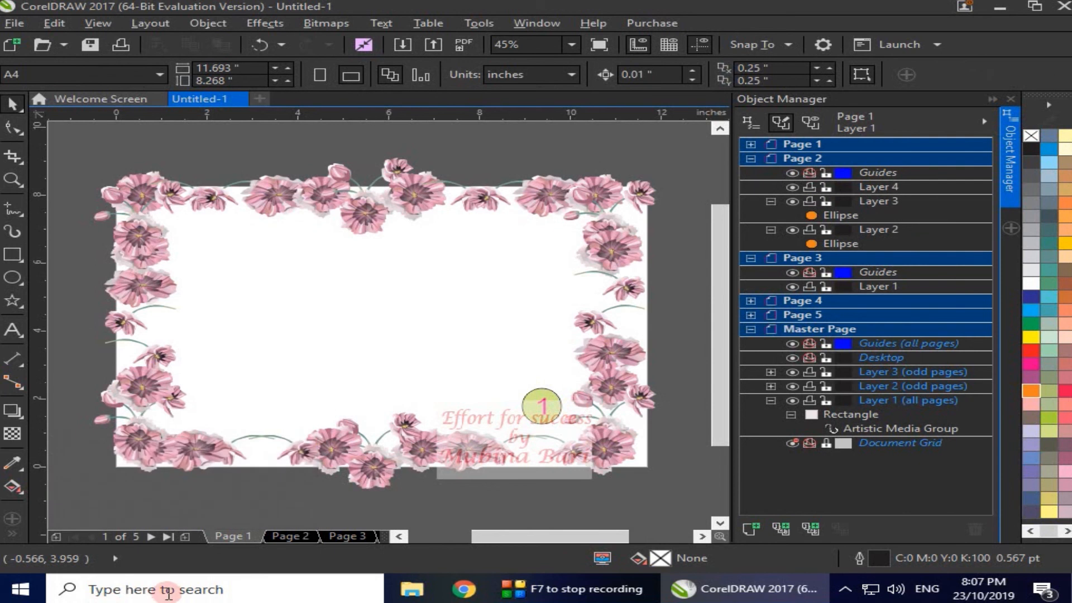
Duplicate Page 2 after itself, copying its layers and their contents
left_click(294, 535)
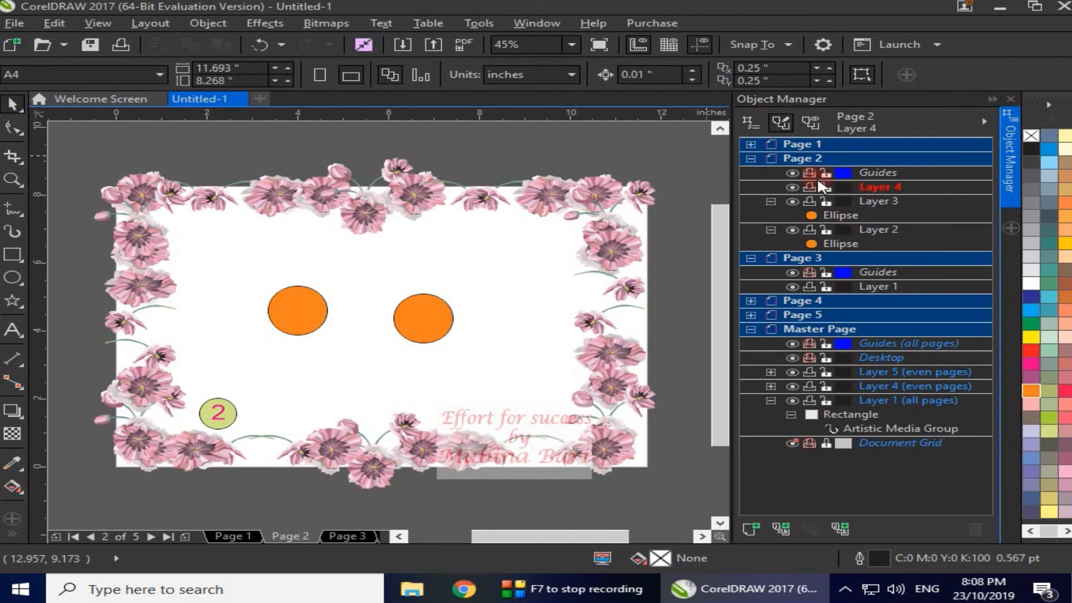
left_click(984, 121)
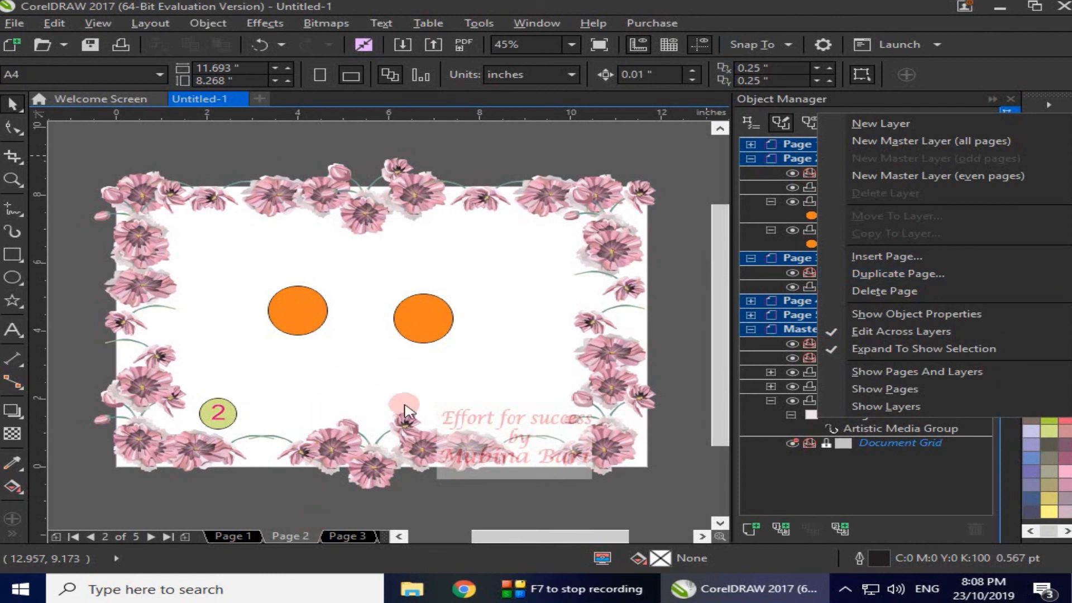
left_click(929, 272)
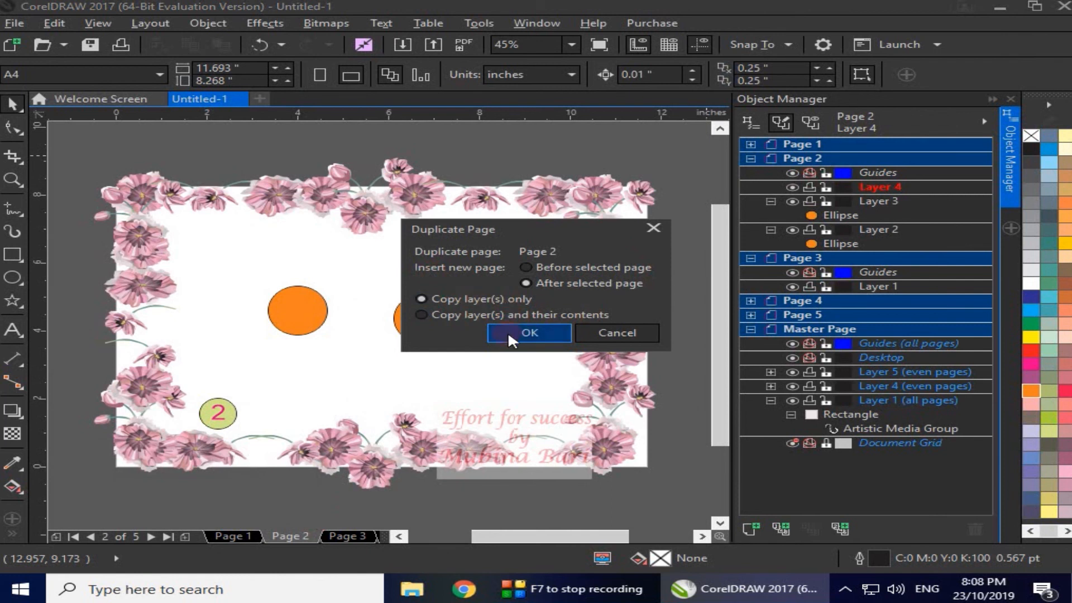
left_click(423, 315)
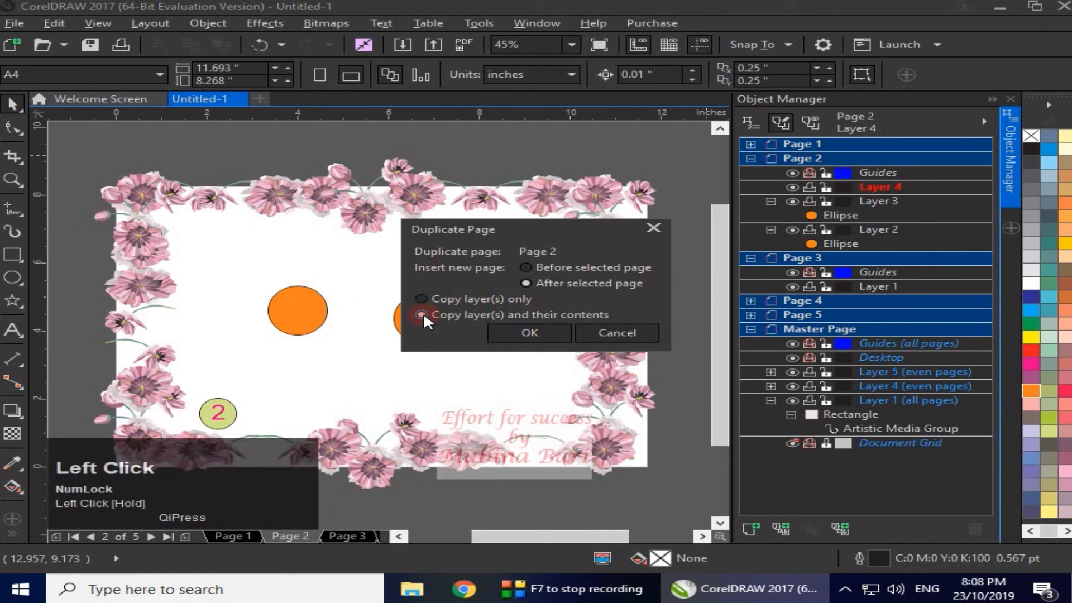
left_click(520, 338)
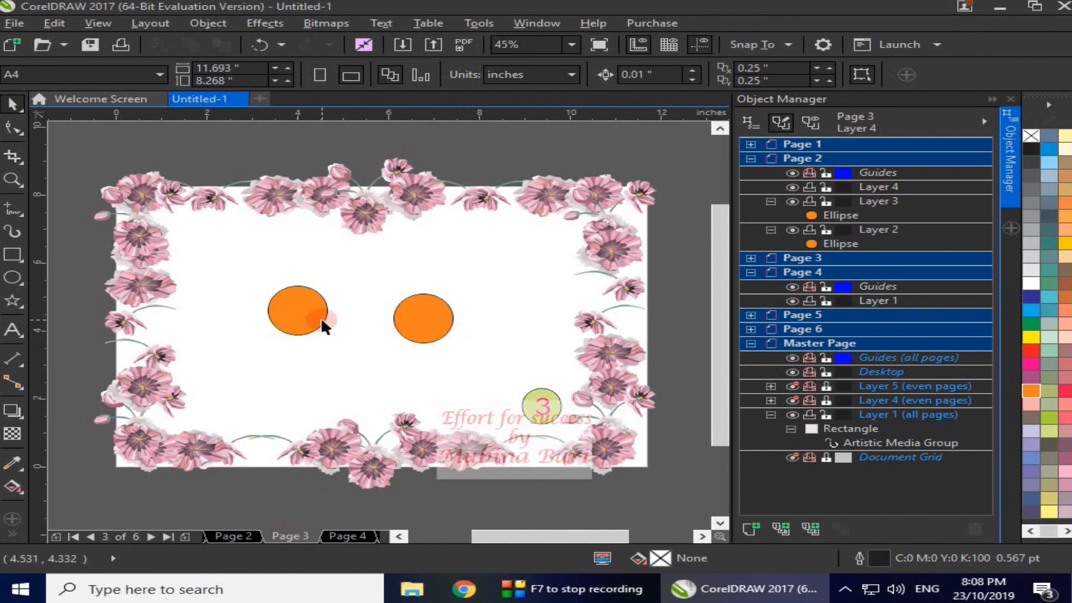
Compare Page 2 with its duplicate on Page 3, and delete only Page 3
left_click(222, 535)
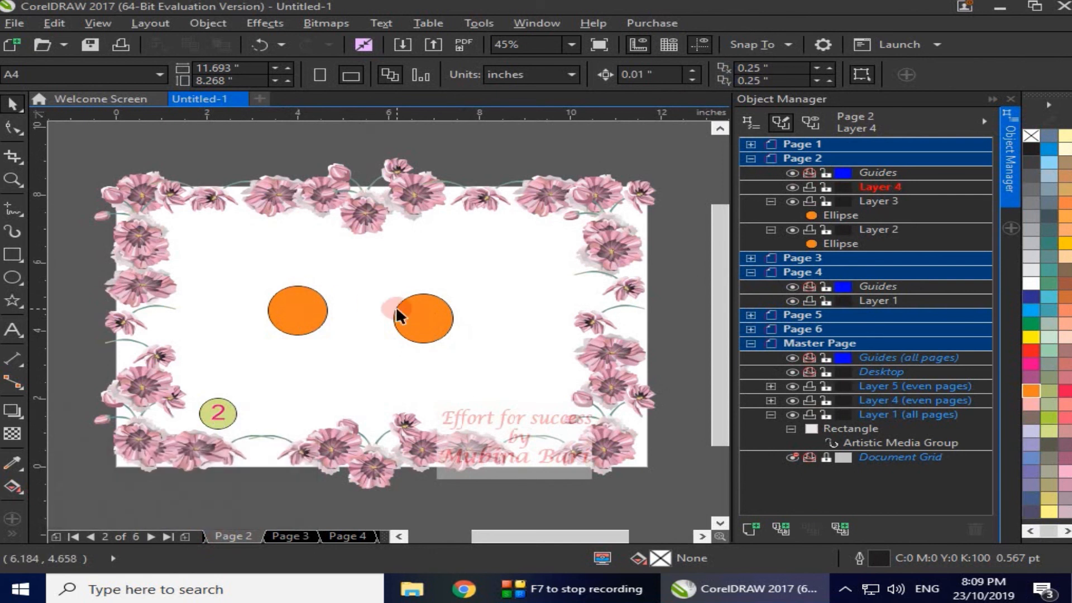
left_click(983, 124)
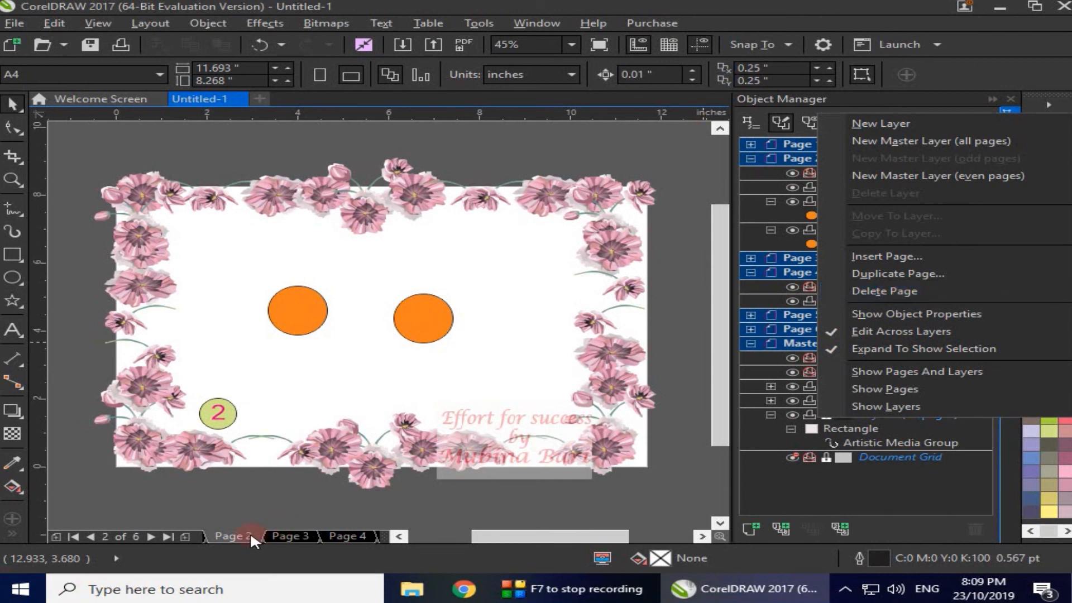
left_click(280, 532)
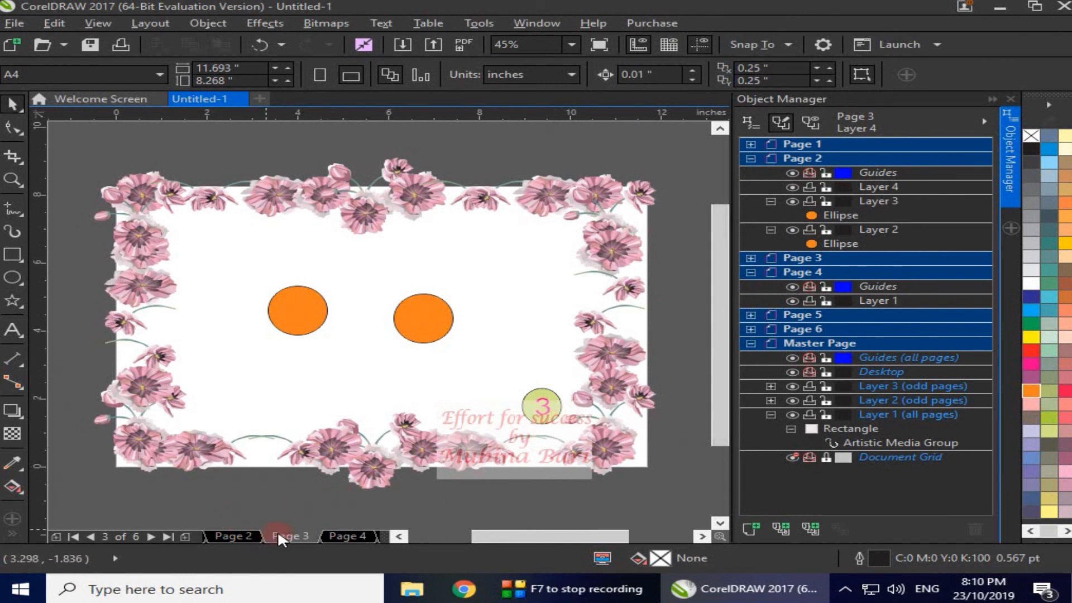
left_click(983, 122)
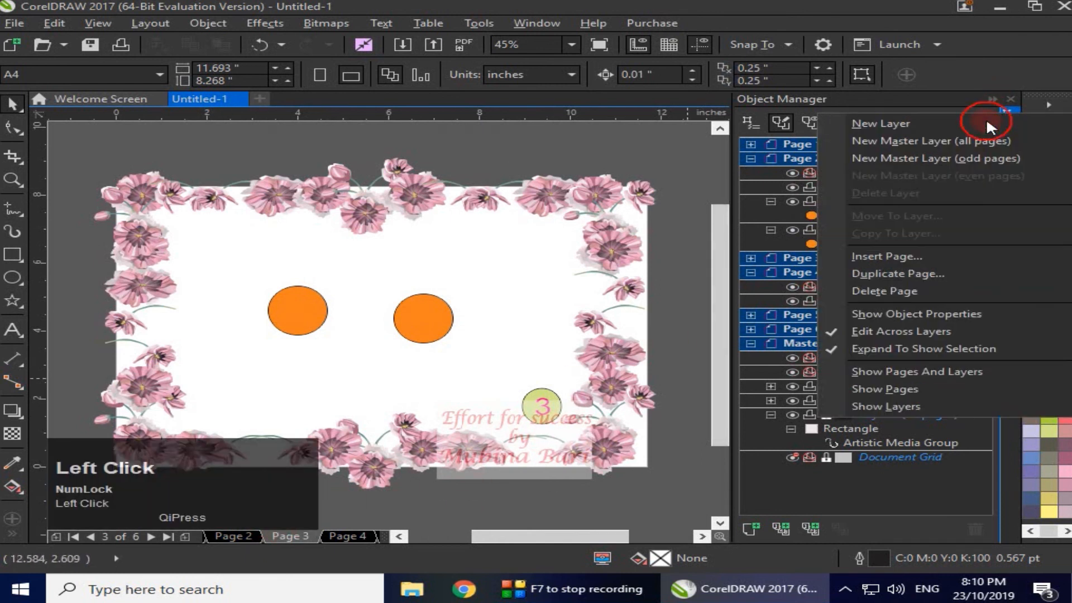
left_click(903, 290)
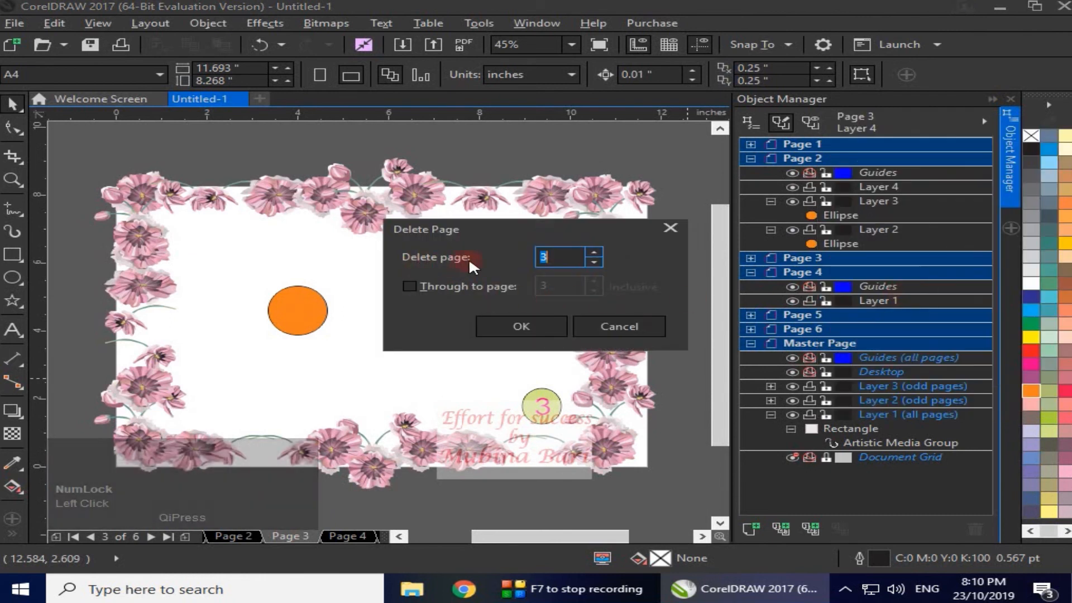
left_click(544, 328)
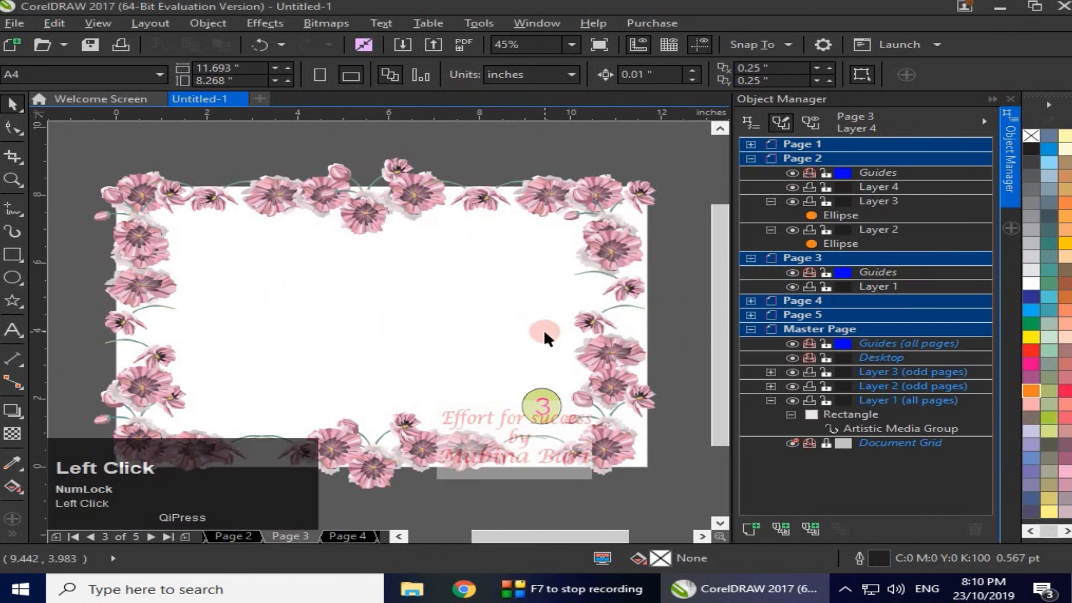
left_click(386, 380)
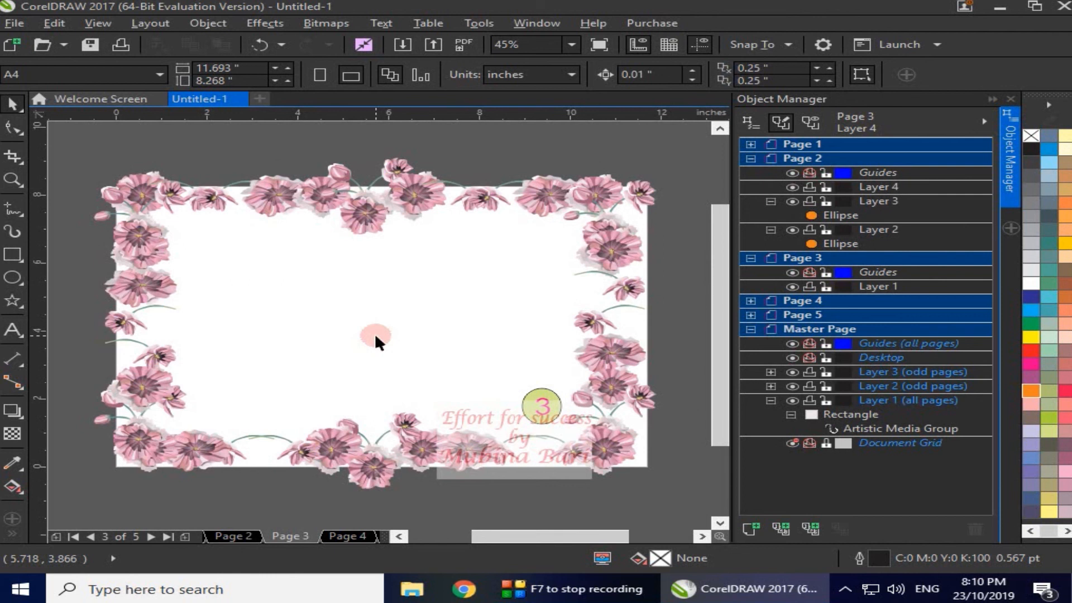
Turn off Edit Across Layers and Expand To Show Selection
left_click(985, 122)
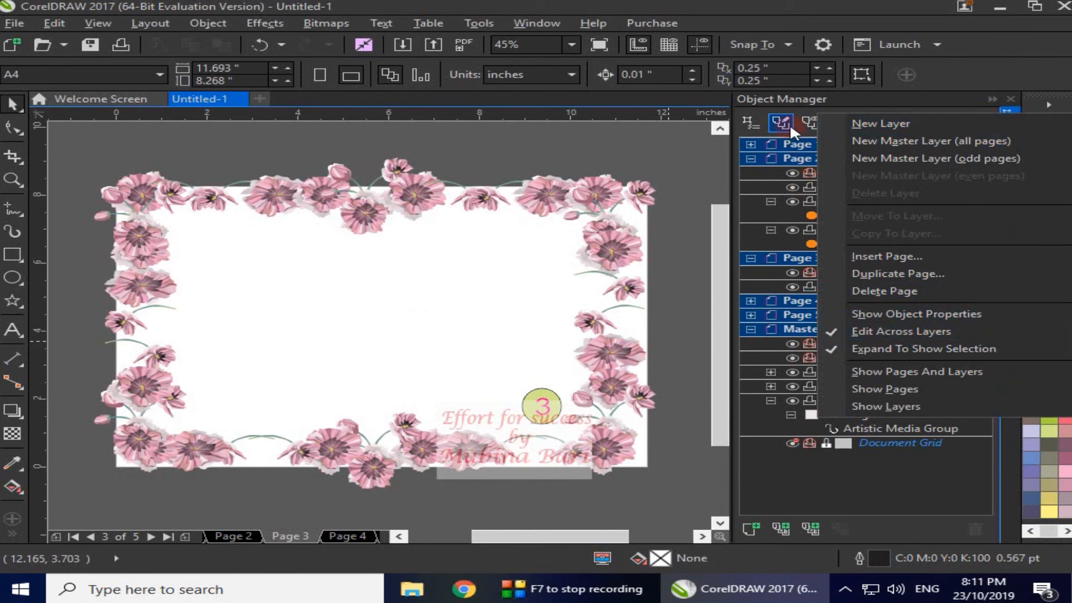
left_click(833, 333)
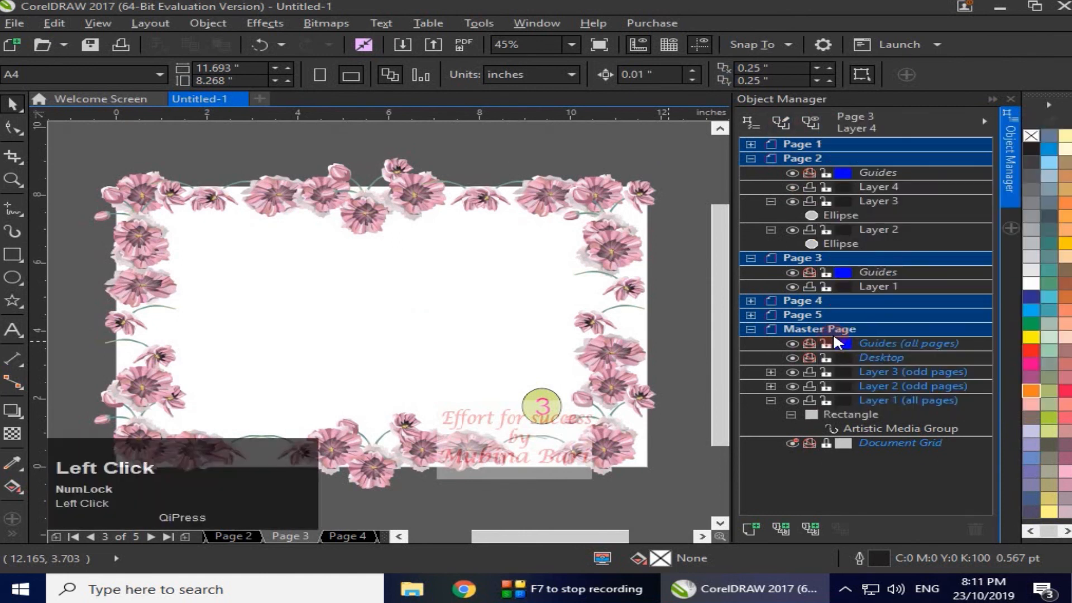
left_click(825, 109)
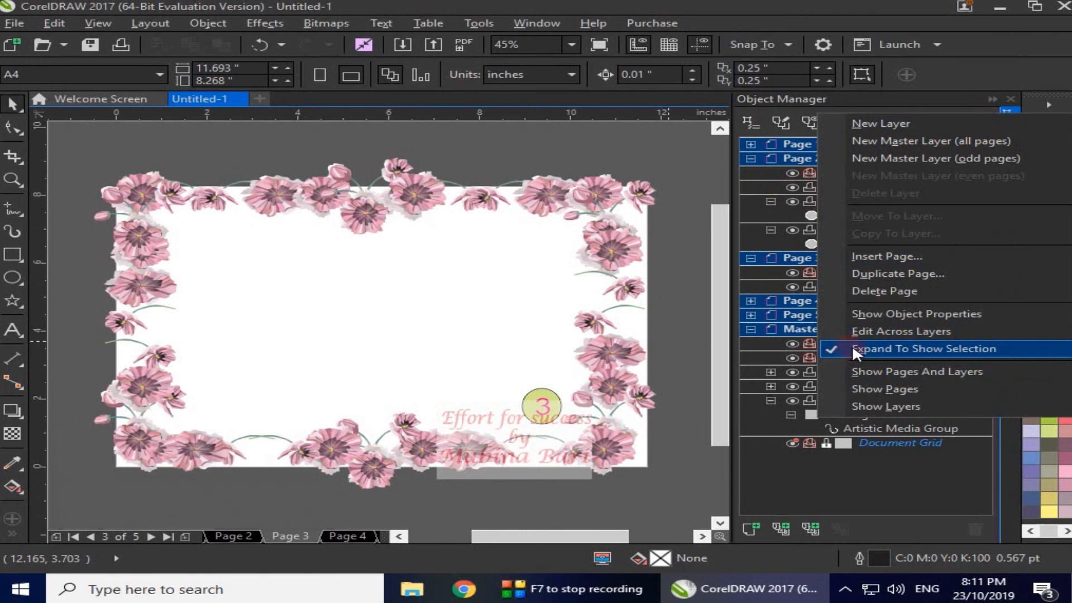
left_click(829, 350)
Collapse Page 2, Page 3 and the Master Page in the object tree, and go to Page 1
left_click(750, 159)
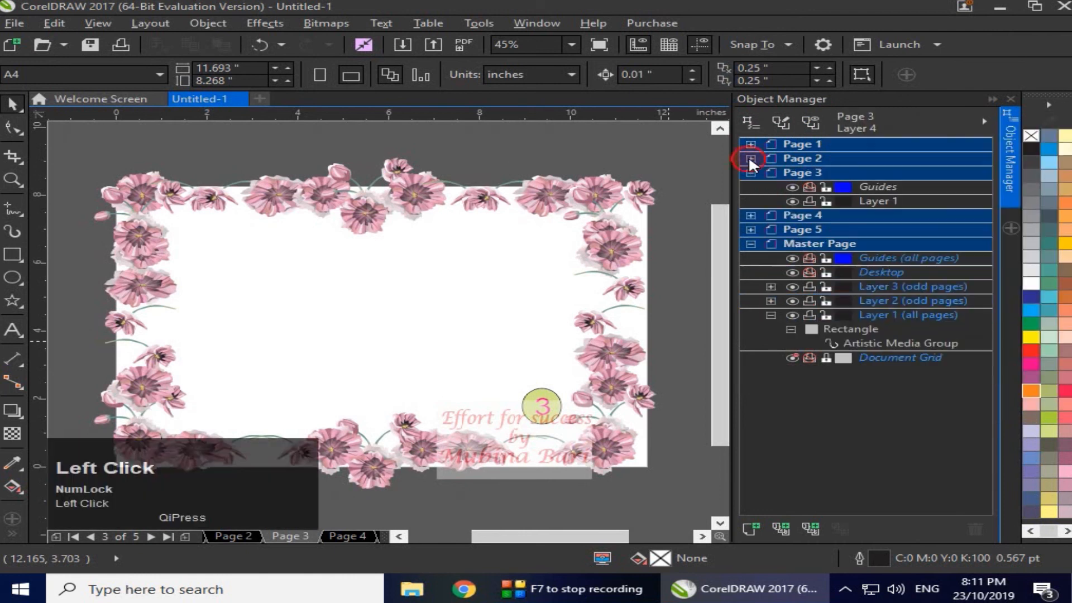
left_click(751, 172)
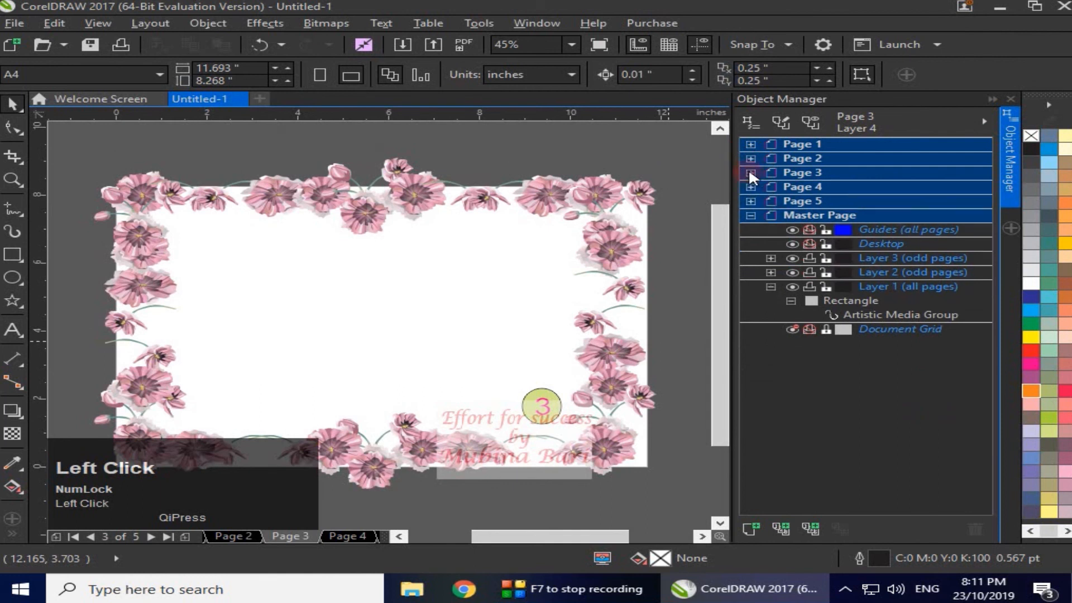
left_click(749, 201)
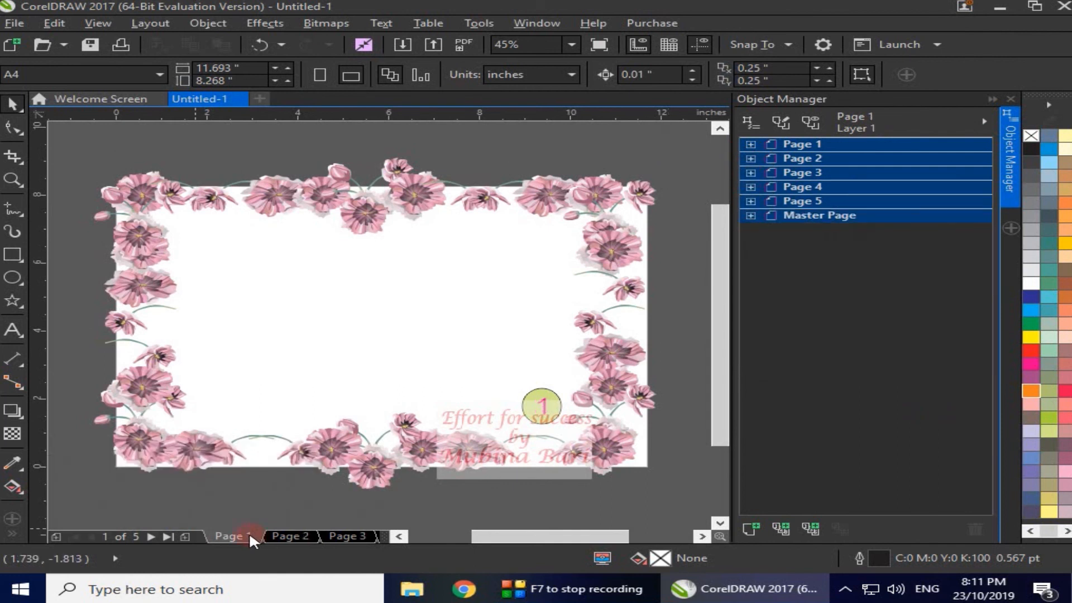
Select the right-hand orange ellipse on Page 2 and turn on Expand To Show Selection in the Object Manager
left_click(287, 538)
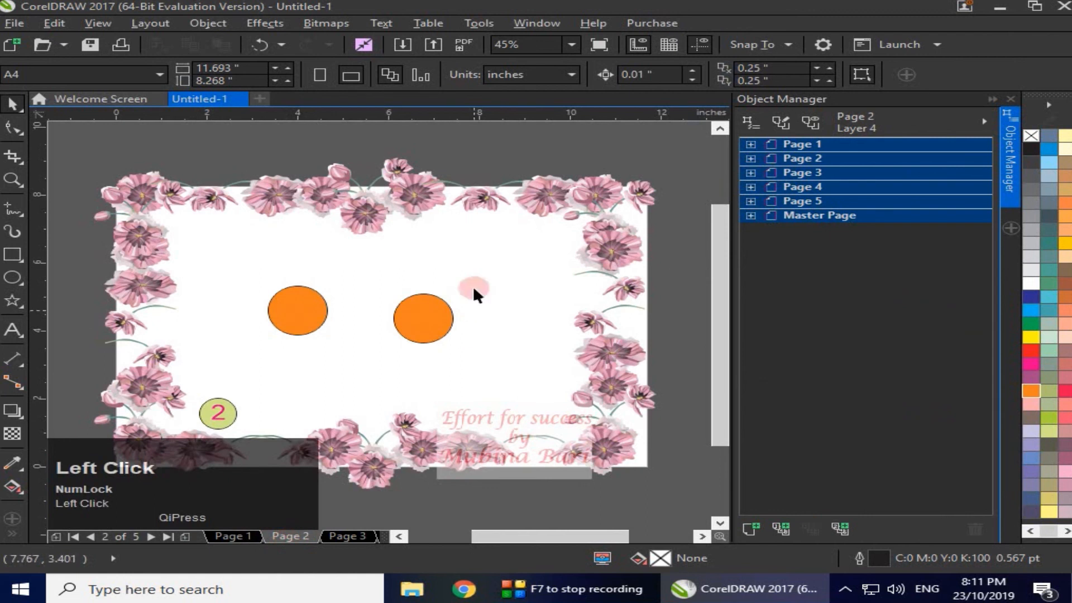
left_click(434, 322)
left_click(445, 315)
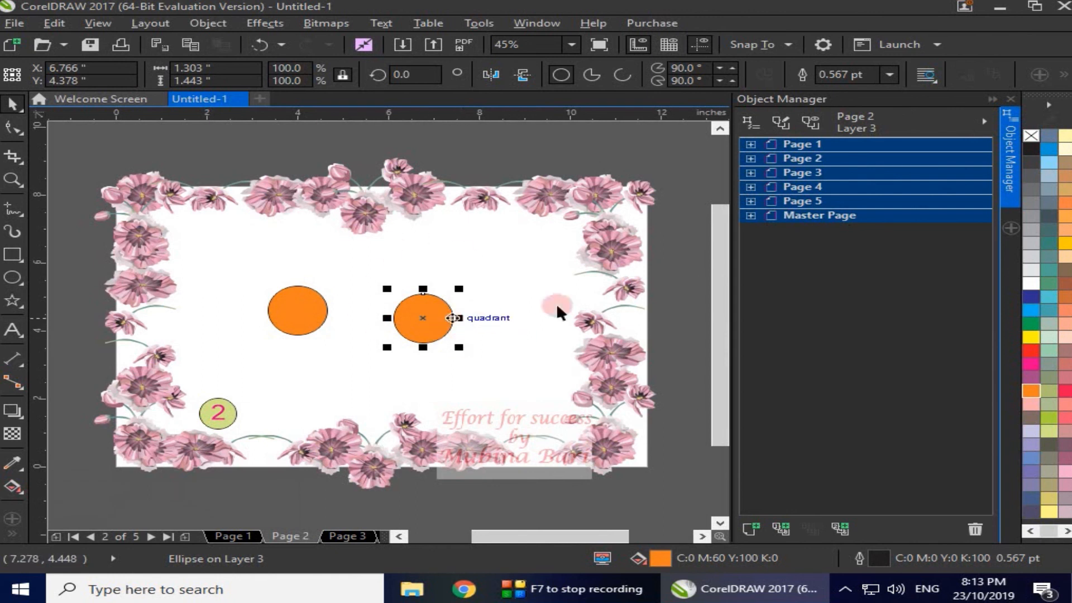
left_click(984, 121)
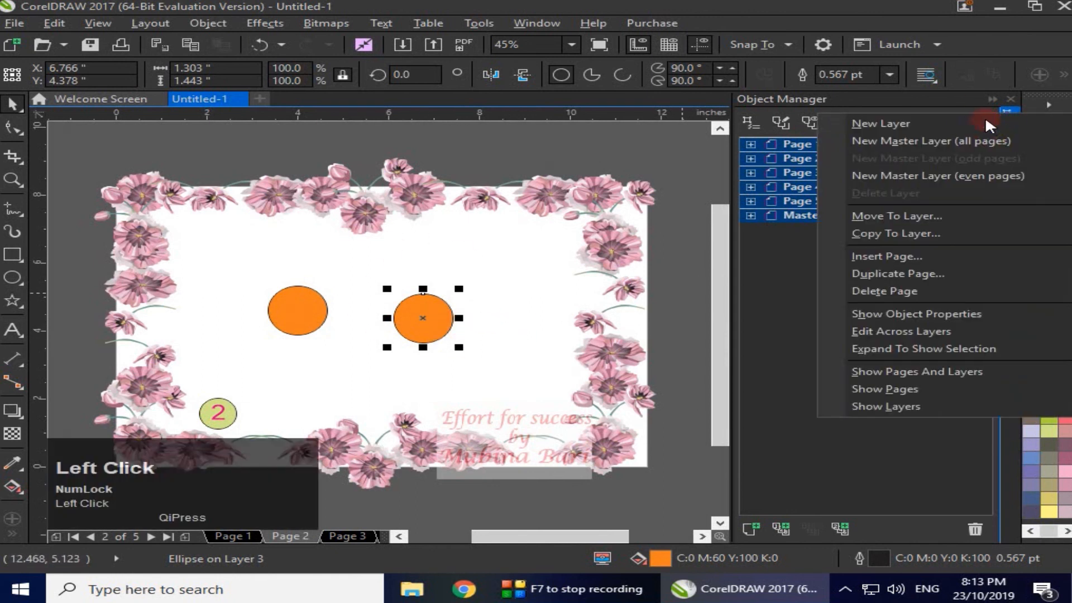
left_click(899, 351)
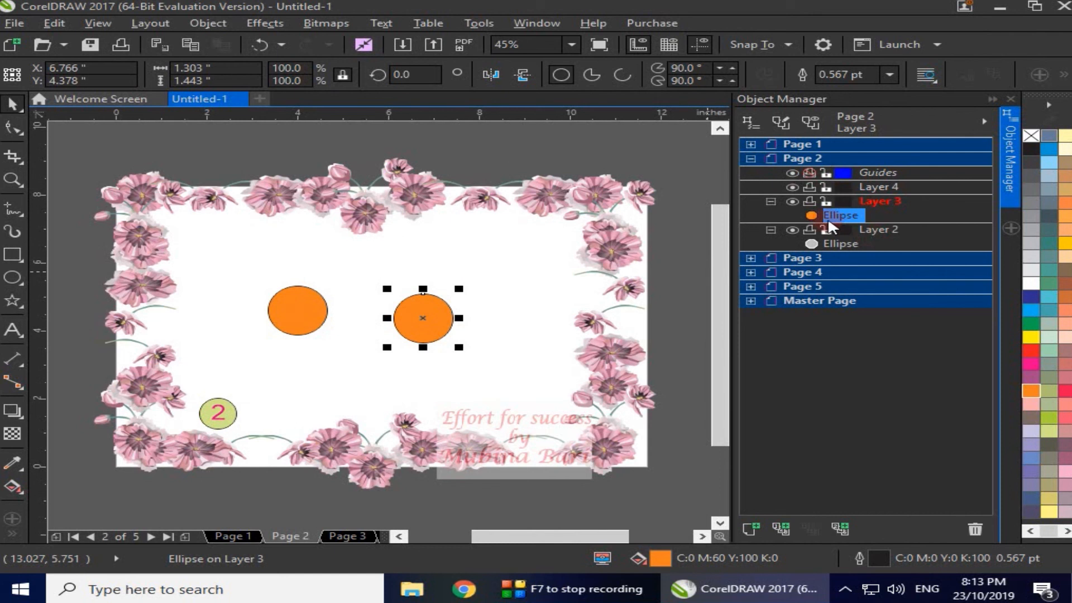
Switch the object tree to Show Pages And Layers, and reduce it to Show Pages only
left_click(985, 121)
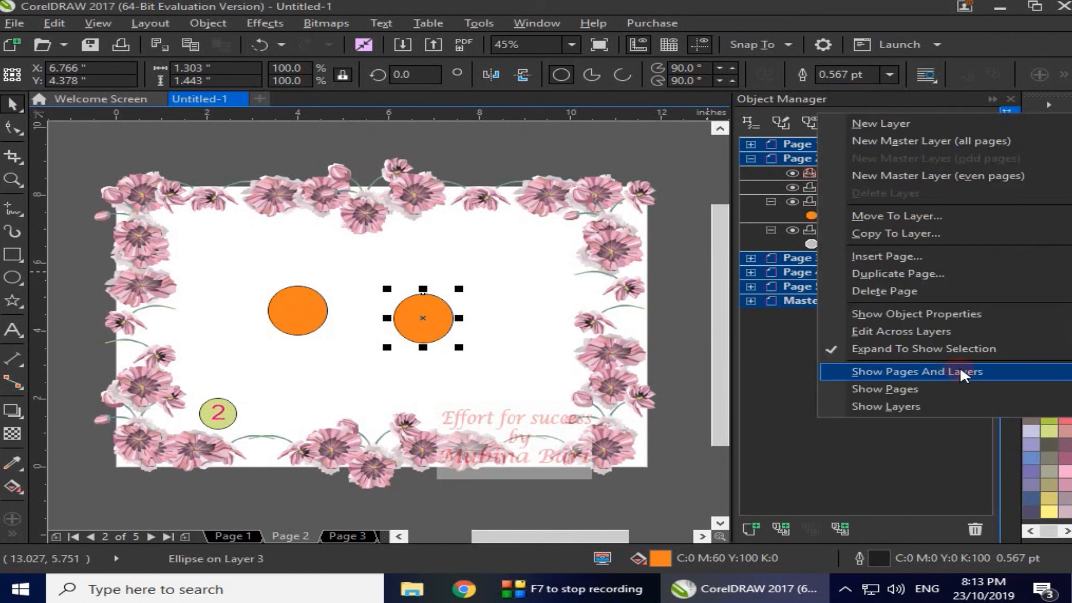
left_click(924, 372)
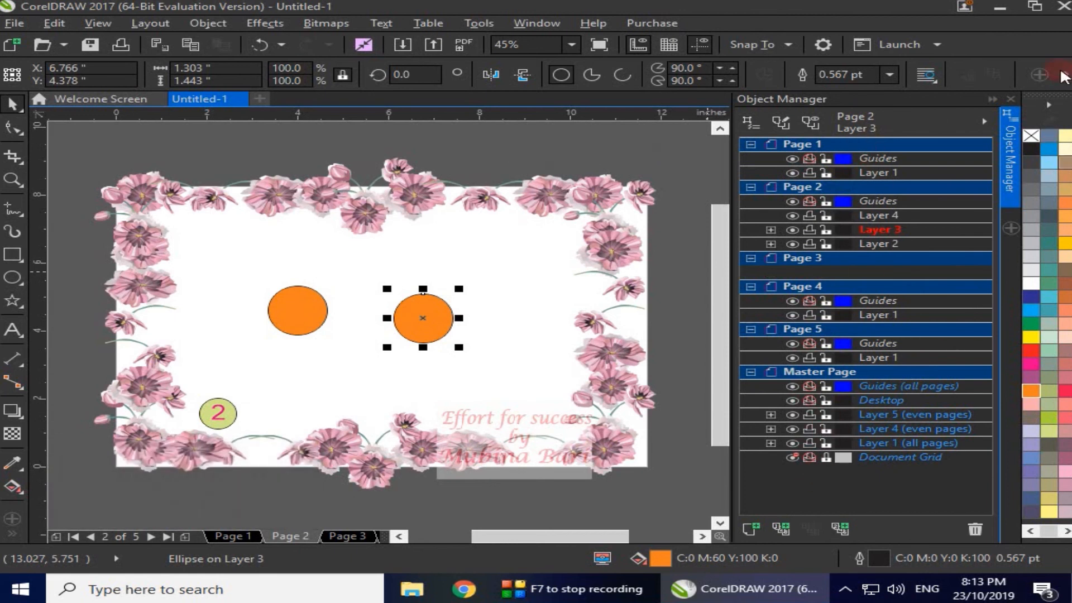
left_click(985, 121)
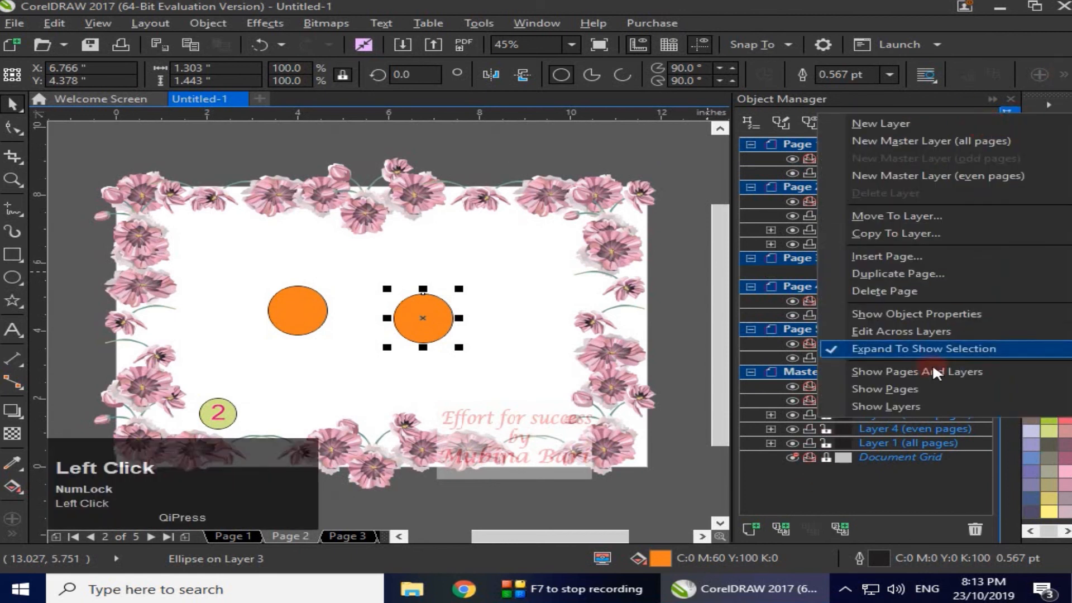
left_click(835, 390)
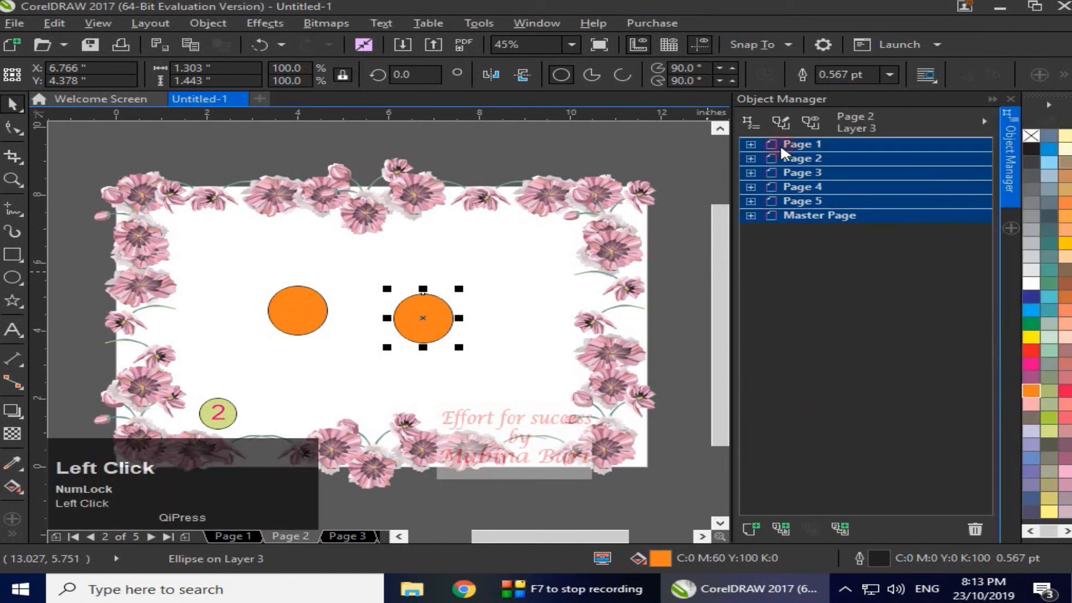
left_click(753, 239)
left_click(758, 213)
left_click(757, 214)
Set the object tree to Show Layers, and switch it back to Show Pages And Layers
left_click(983, 122)
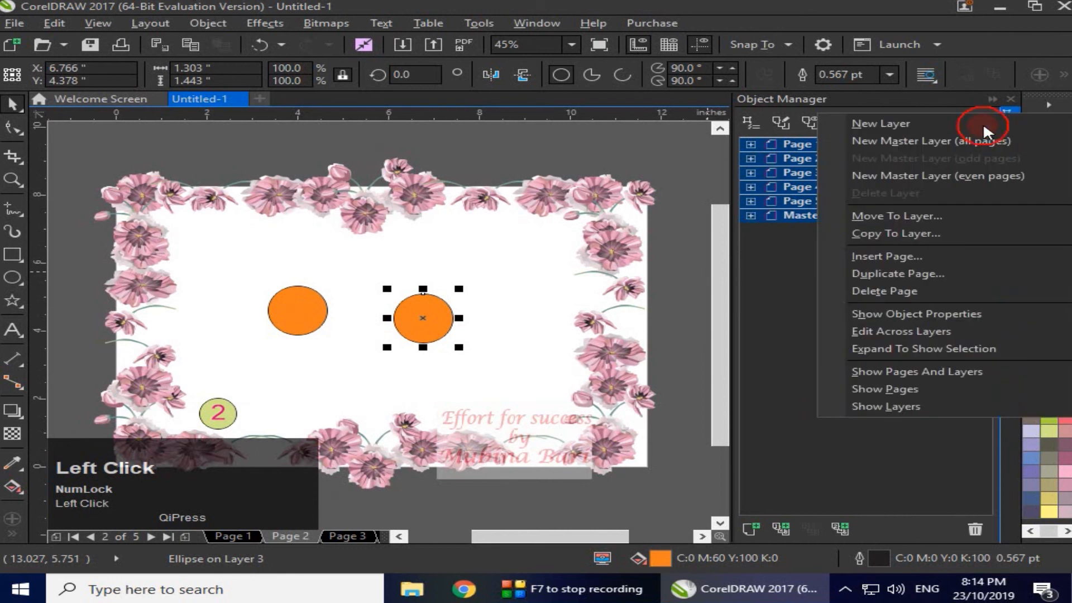
left_click(835, 405)
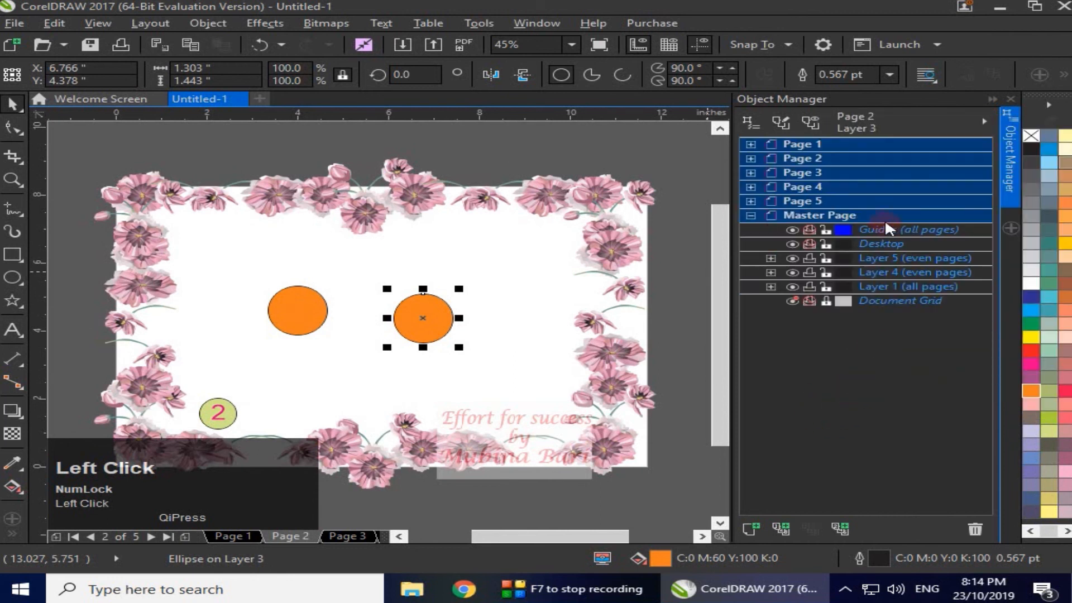
left_click(909, 313)
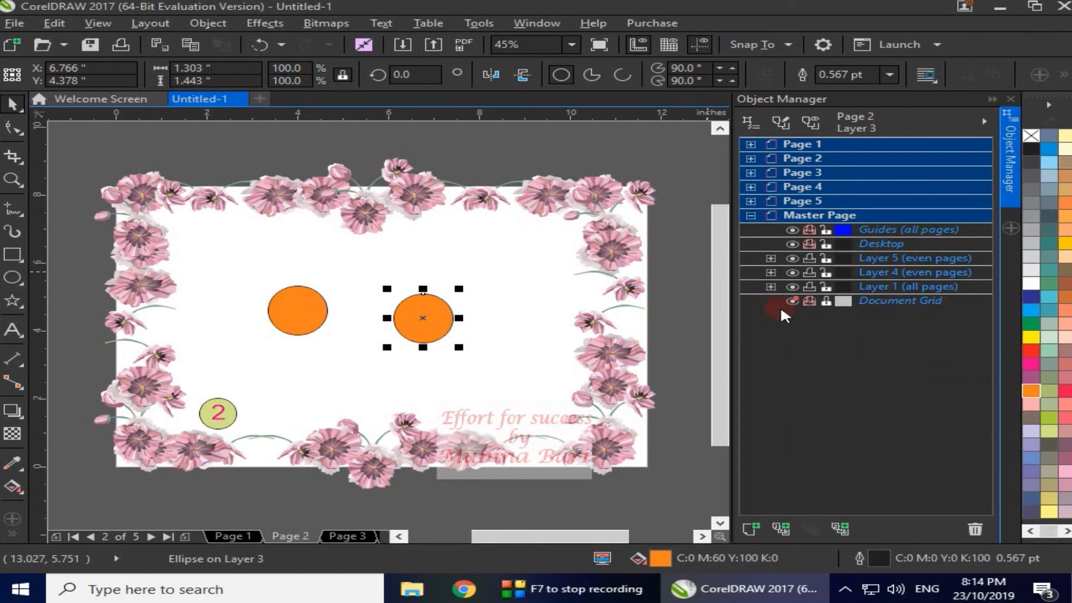
left_click(984, 121)
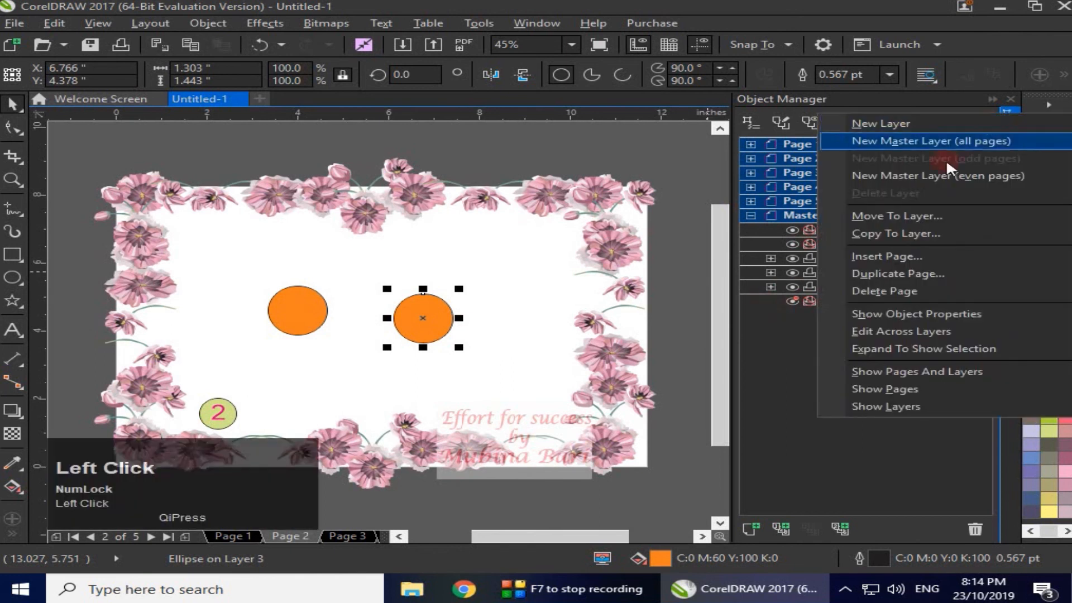
left_click(839, 372)
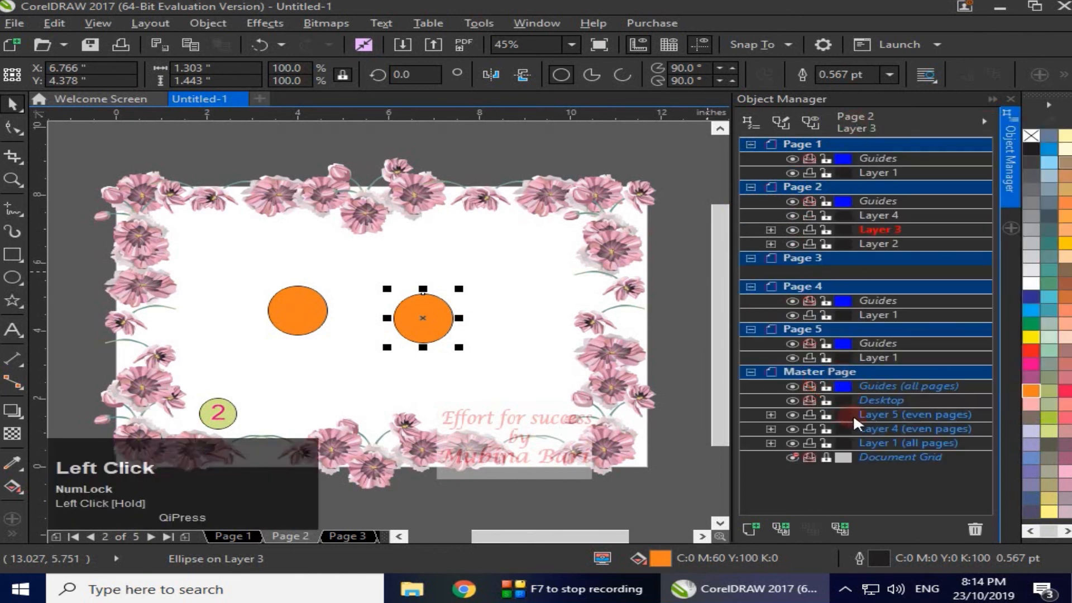
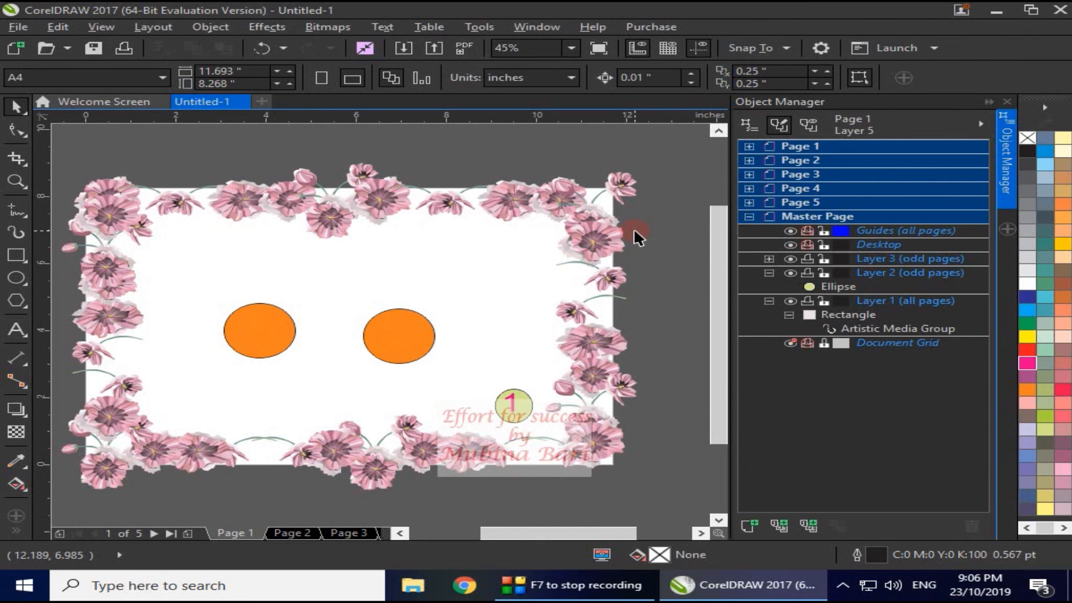
Draw a rectangle about 0.93 by 2.96 inches outside Page 1's right edge and fill it with C:0 M:60 Y:40 K:0
left_click(16, 255)
left_click_drag(641, 225, 684, 323)
left_click(1061, 403)
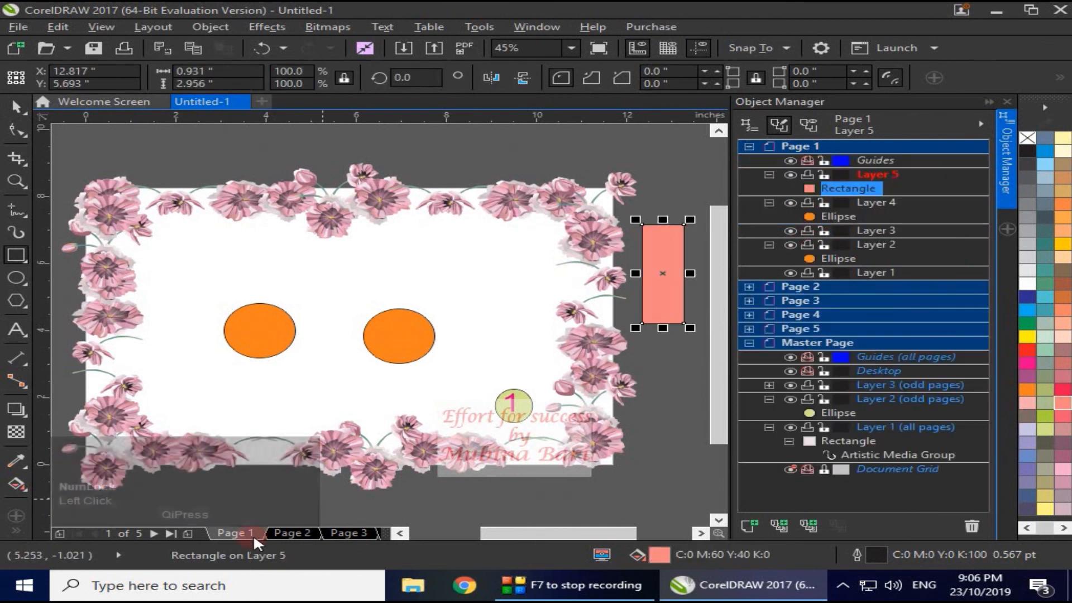
Check the pink rectangle on Pages 2 and 3, and move it from the Desktop layer onto the middle of Page 3
left_click(312, 532)
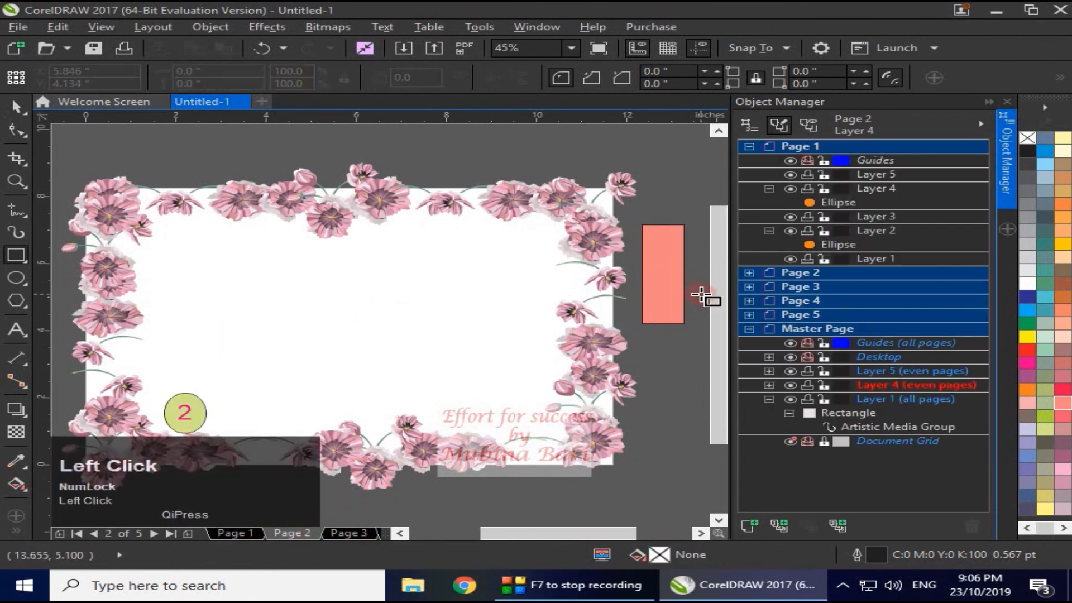
left_click(347, 533)
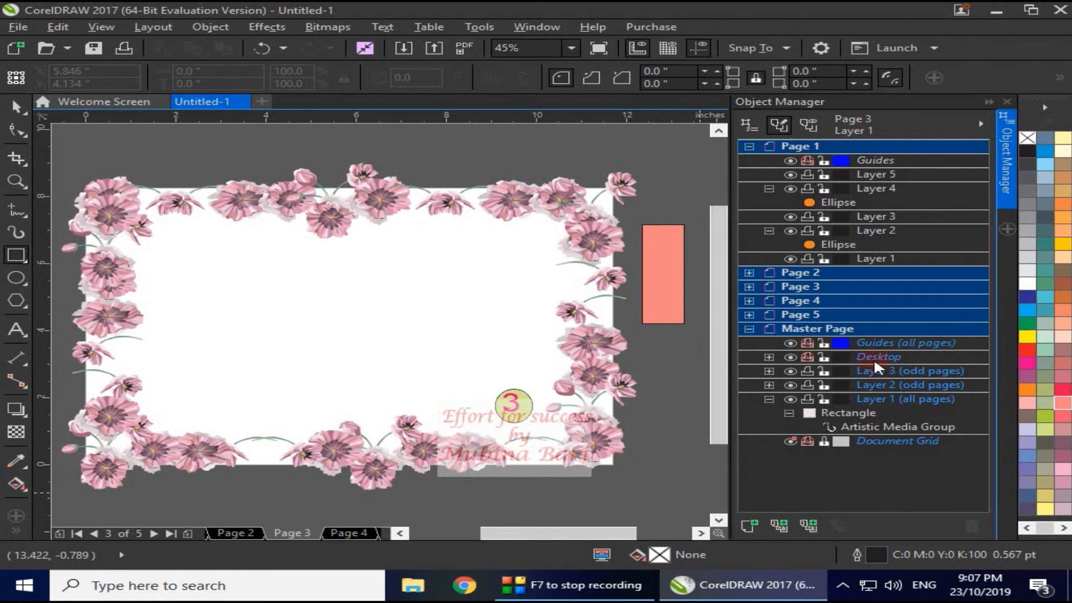
left_click(769, 358)
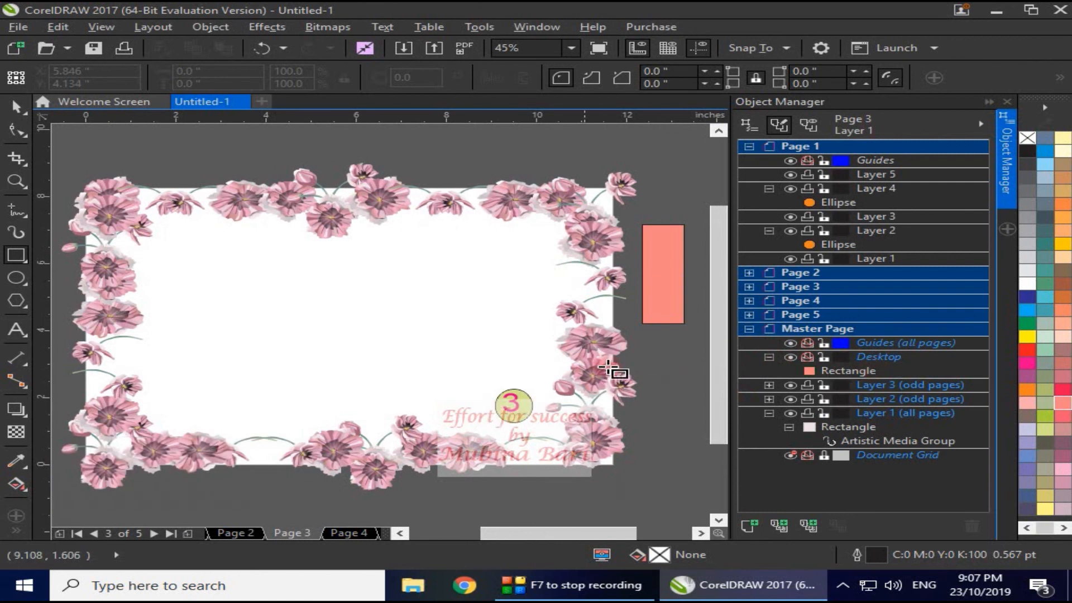
left_click(660, 307)
left_click_drag(659, 276, 333, 328)
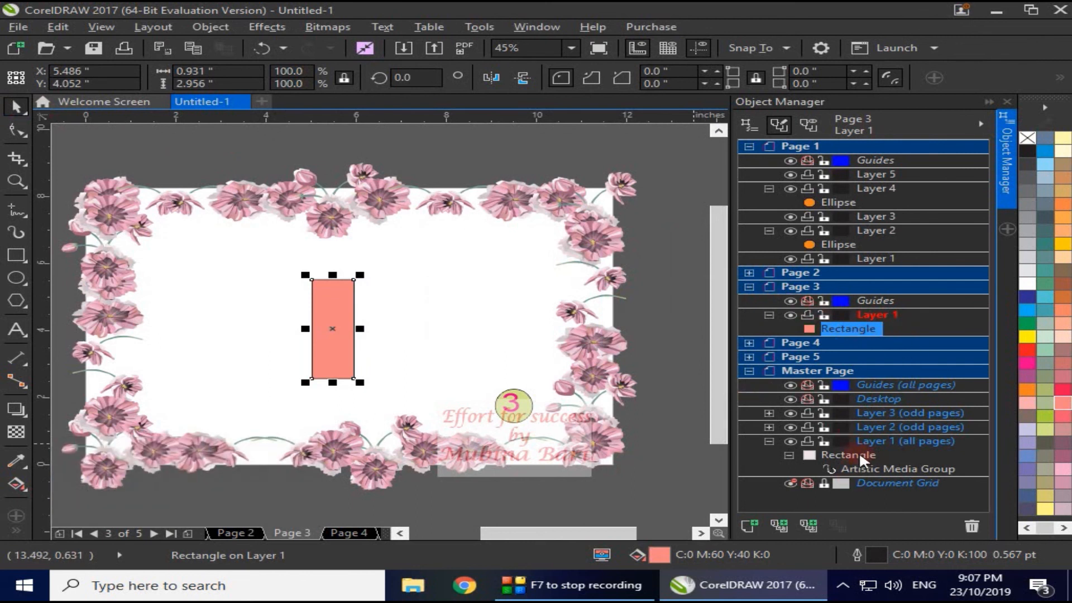
Collapse Layer 1 (all pages), and move Page 1's right-hand orange ellipse off the page onto the desktop area
left_click(769, 441)
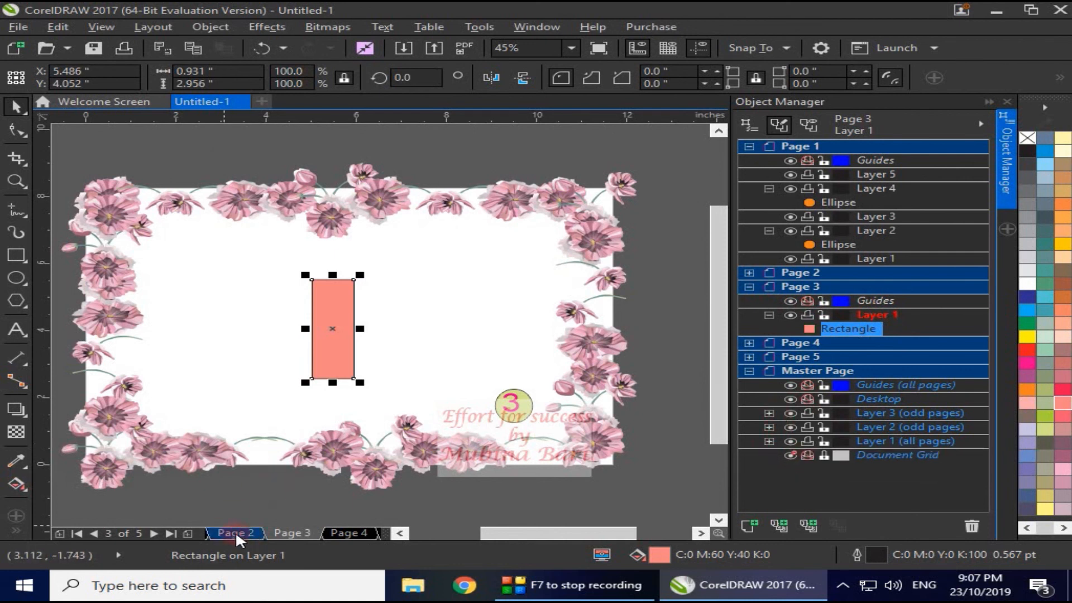
left_click(210, 539)
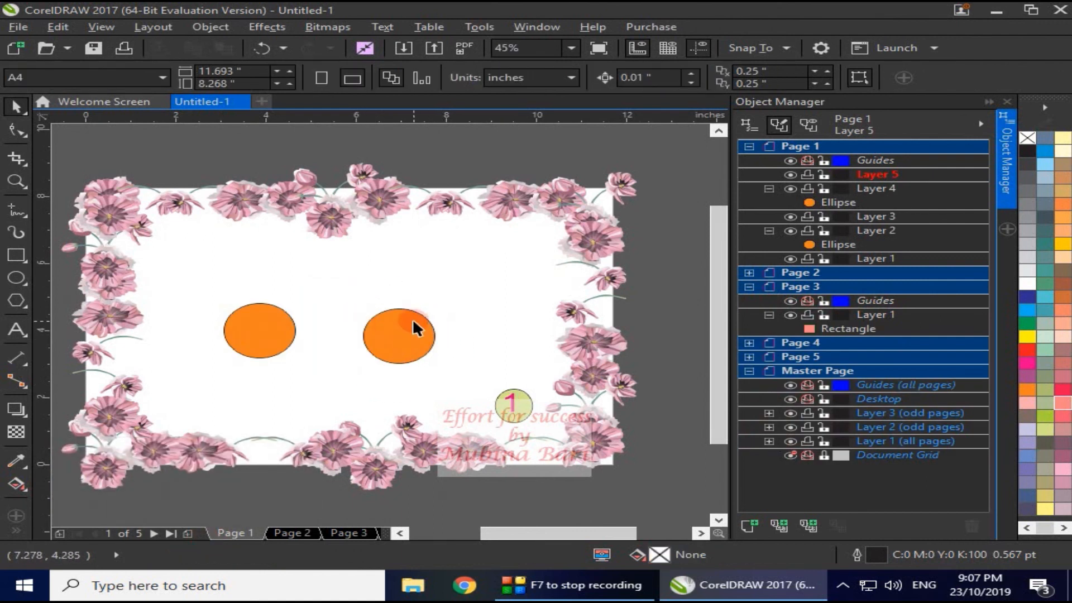
left_click_drag(407, 327, 676, 287)
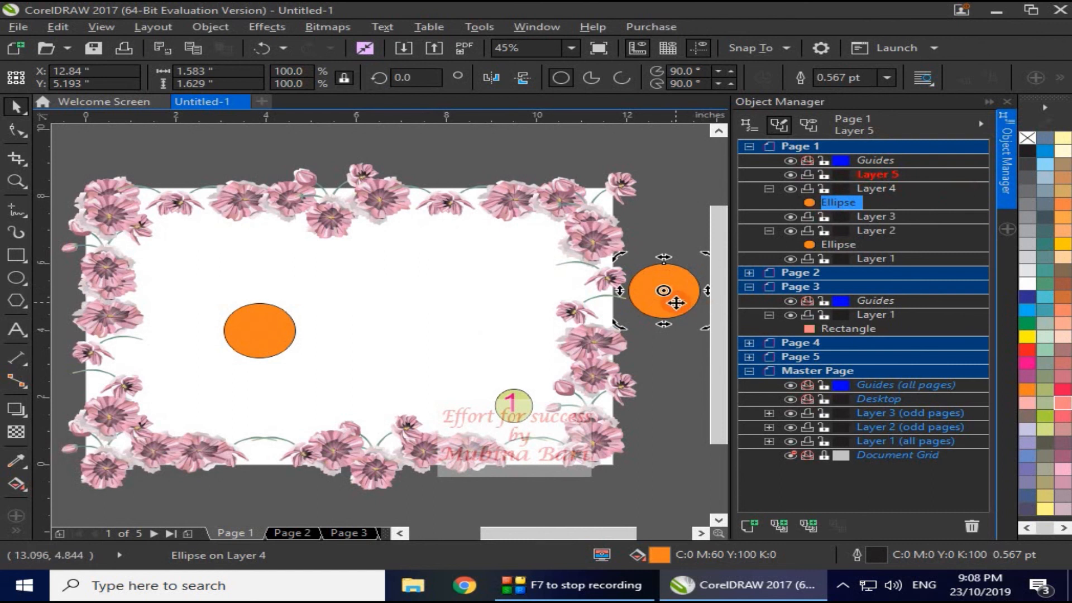
Expand Page 2 in the object tree and copy the desktop ellipse onto that page at about X 7.23, Y 4.05 inches
left_click(282, 531)
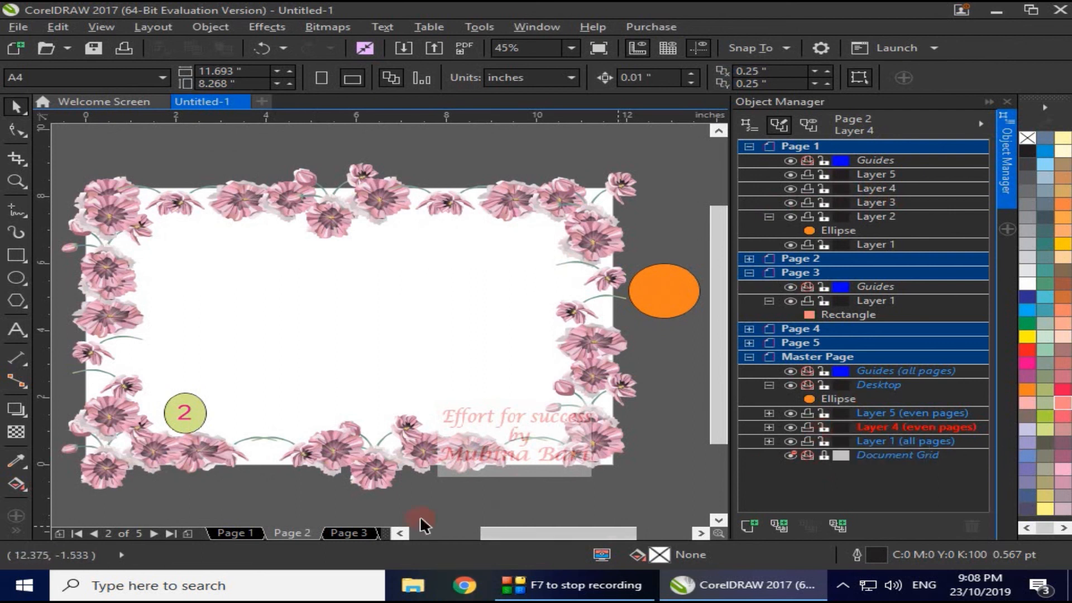
left_click(750, 259)
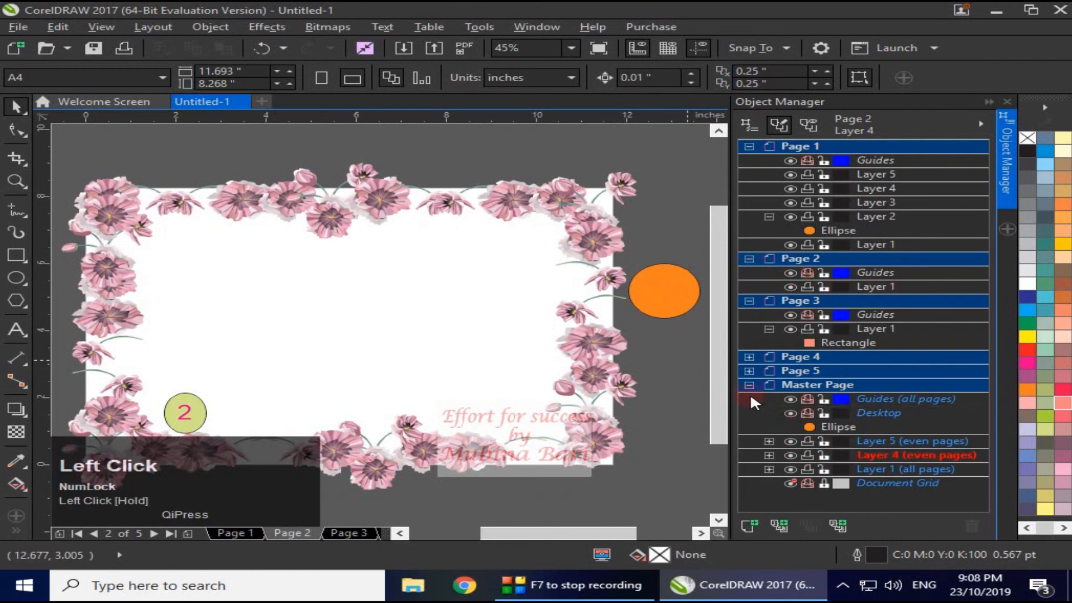
left_click_drag(664, 297, 414, 338)
right_click(421, 346)
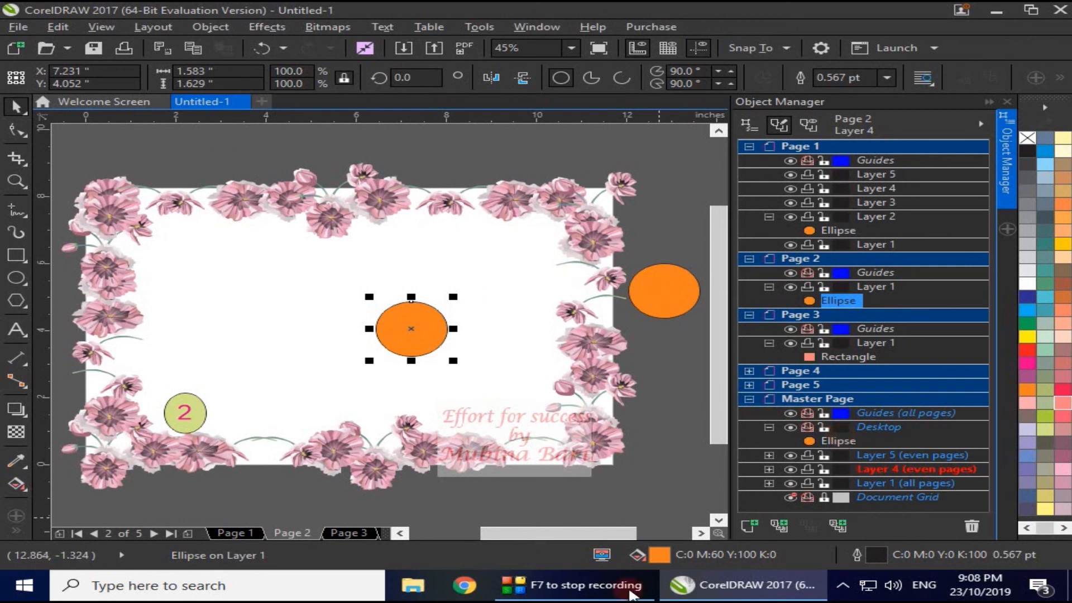
Delete the original orange ellipse from the desktop area beside Page 2
mouse_move(759, 595)
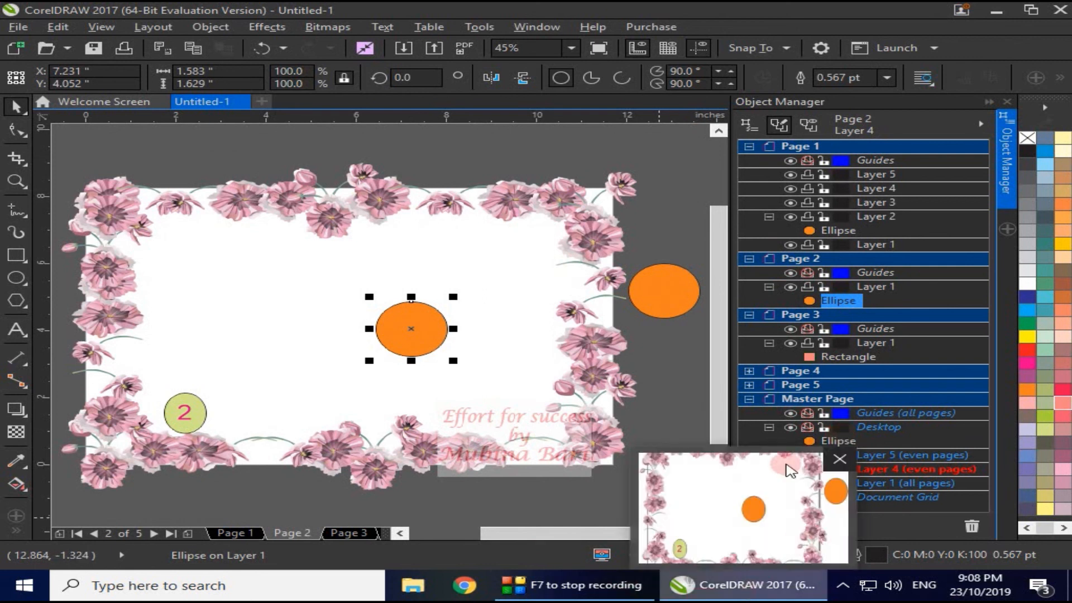
left_click(665, 314)
key("Delete")
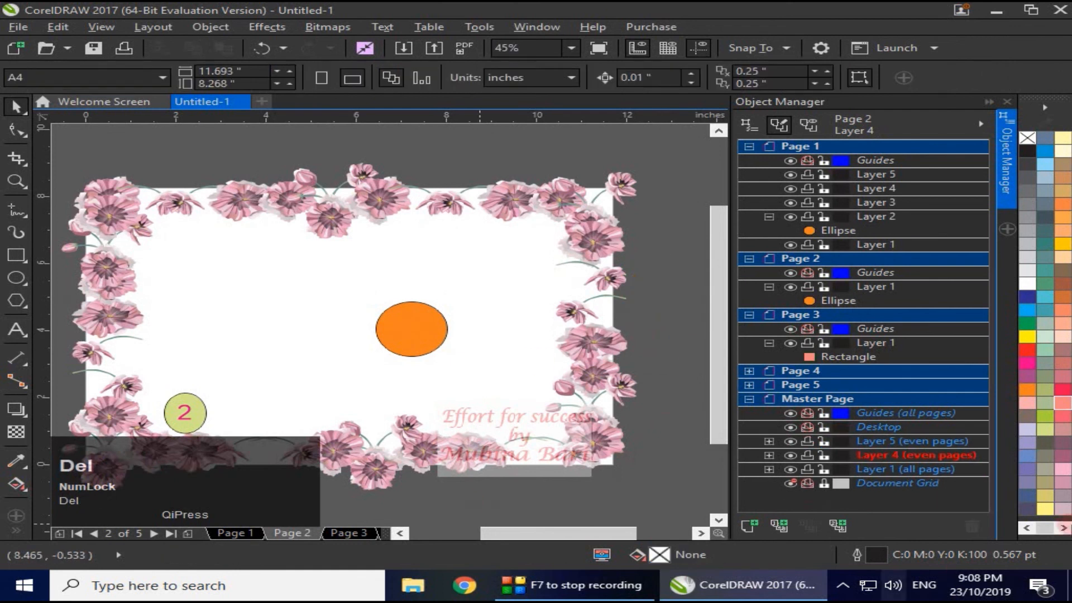
Select the Document Grid layer under the Master Page and show the document grid
left_click(867, 483)
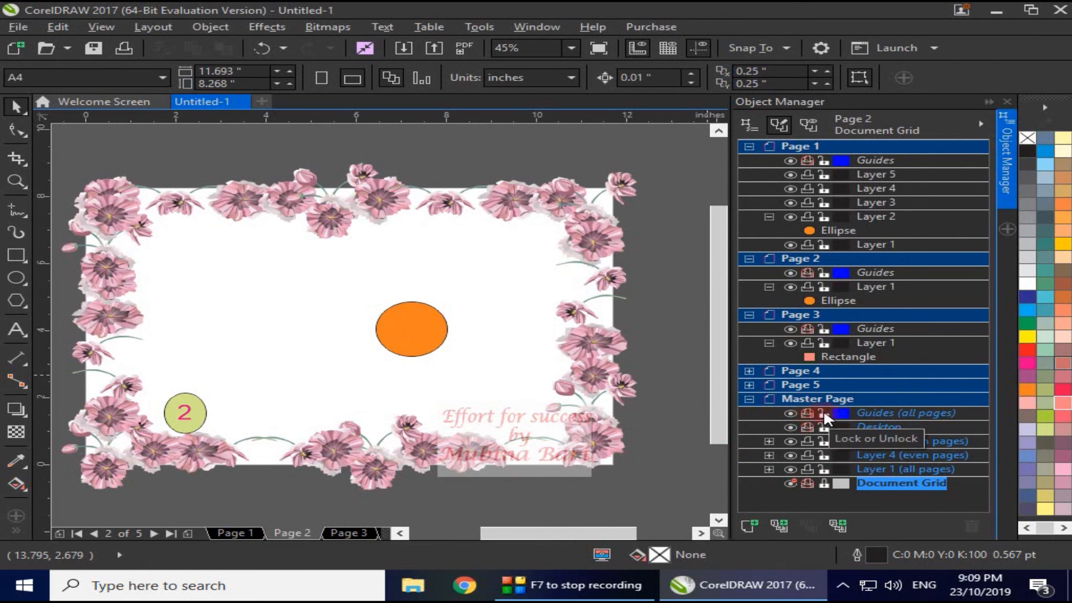
left_click(110, 22)
mouse_move(276, 308)
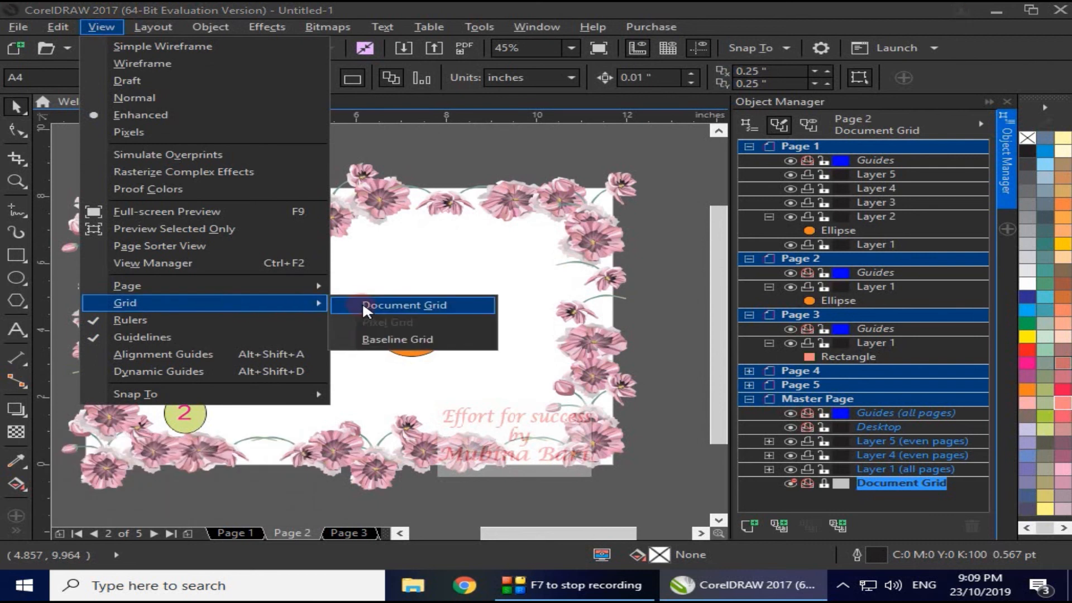
left_click(347, 304)
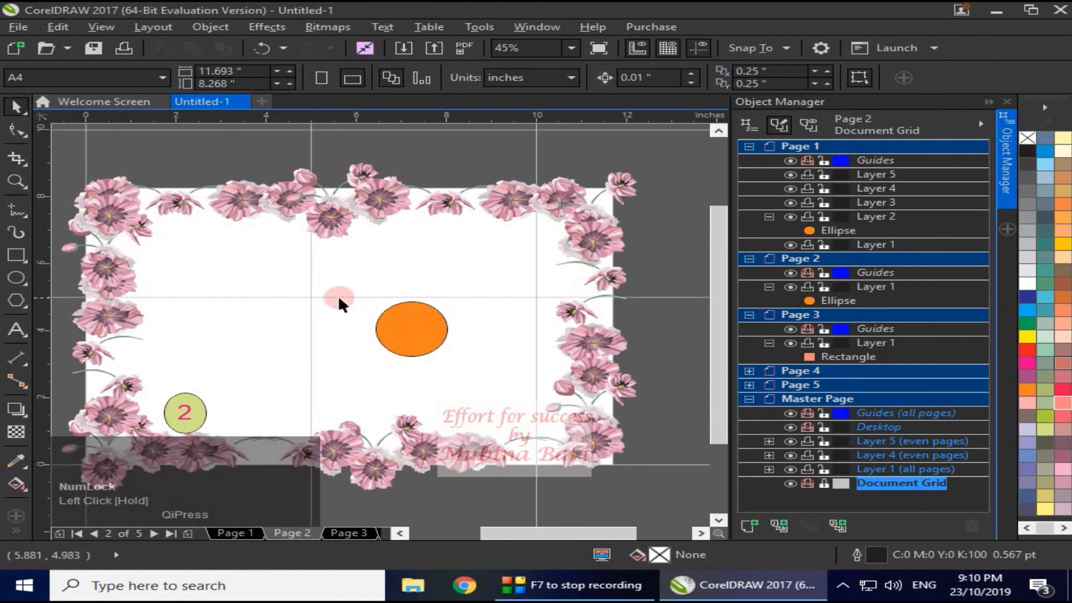
Try toggling the visibility, printing and lock settings of the Document Grid layer
left_click(790, 483)
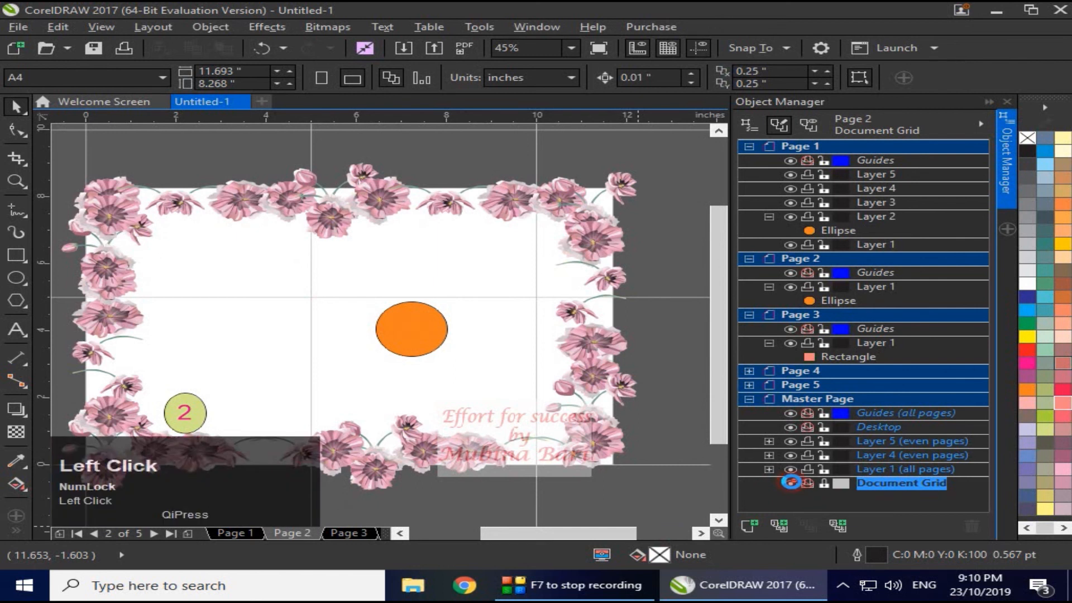
left_click(789, 484)
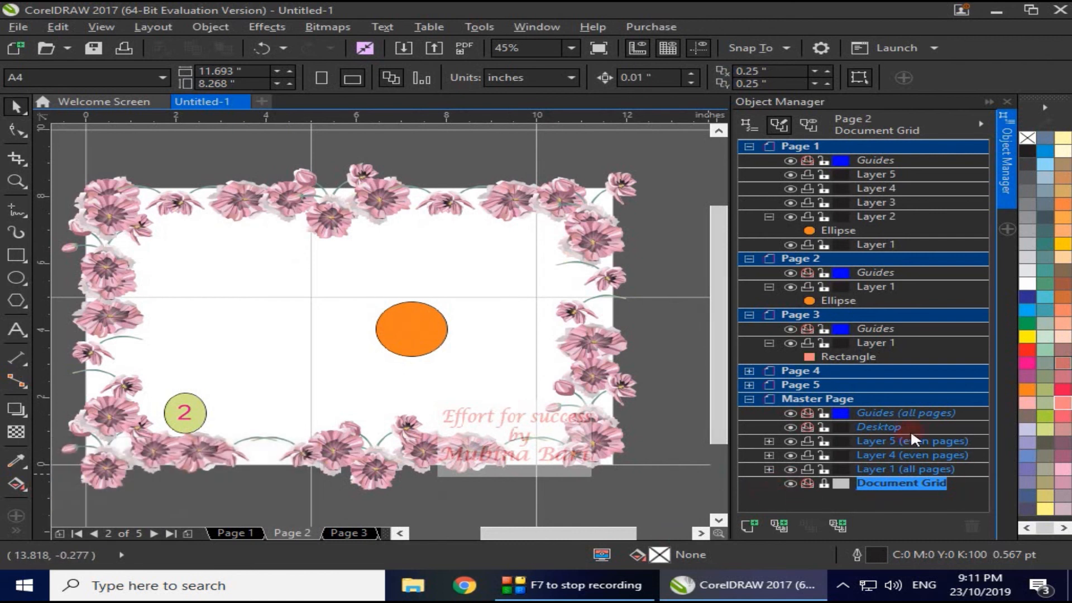
left_click(808, 482)
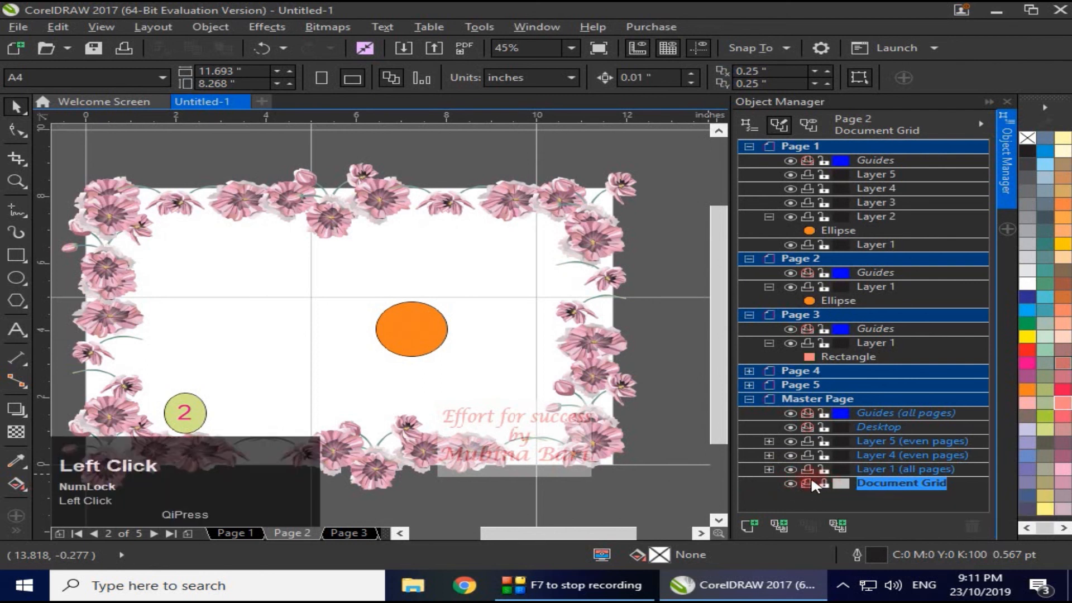
left_click(823, 484)
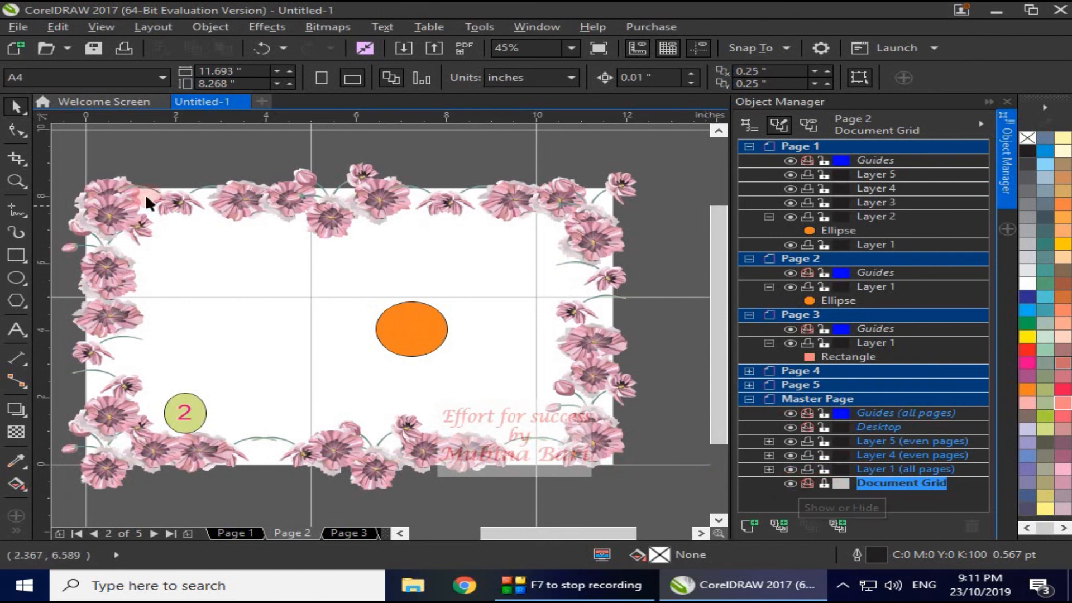
Hide the document grid
left_click(94, 30)
mouse_move(145, 302)
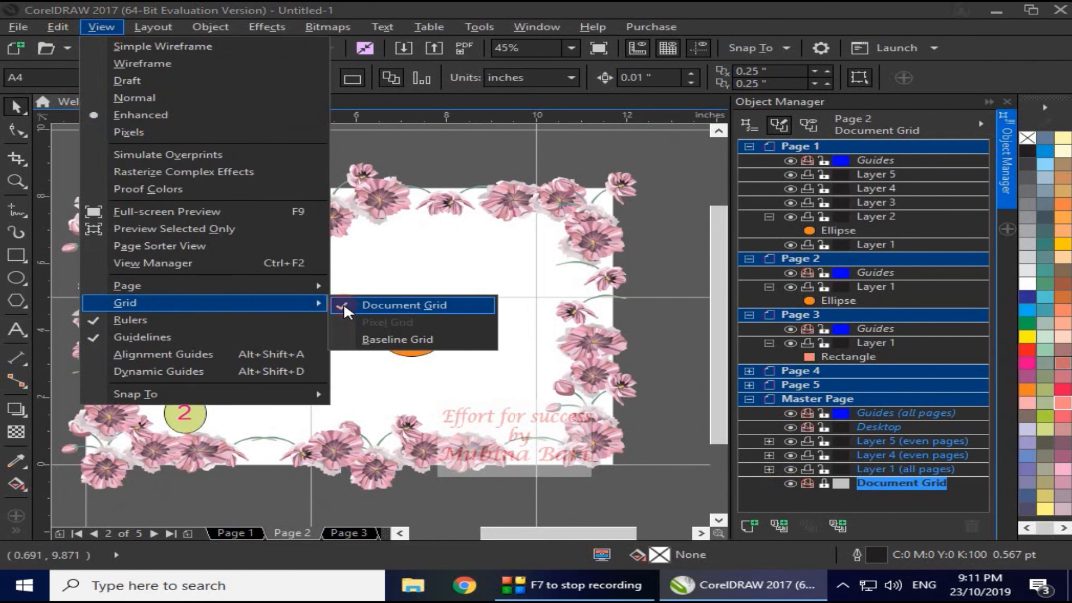
left_click(344, 304)
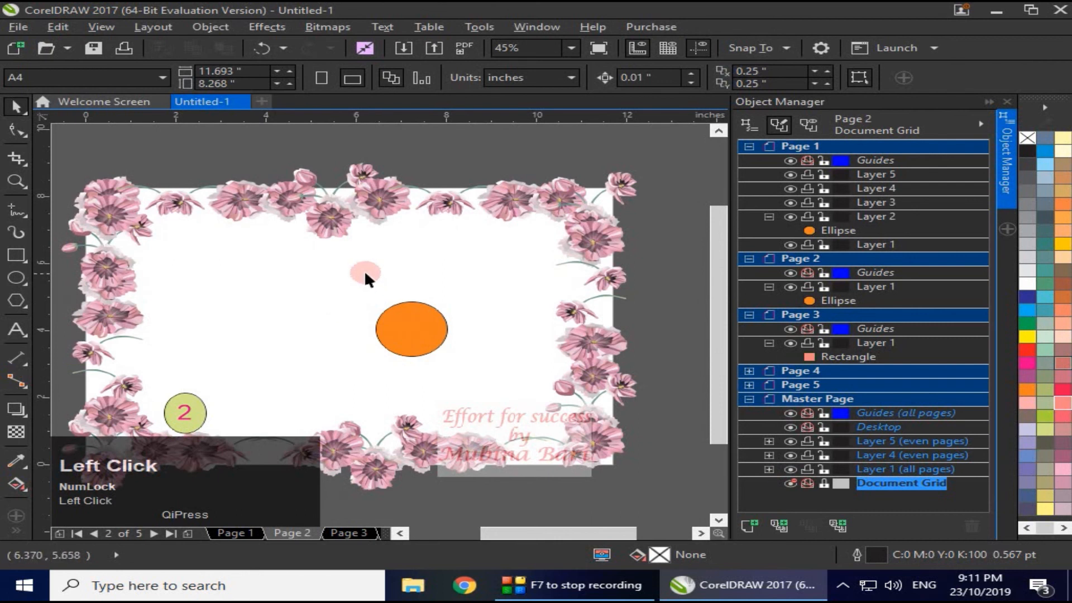